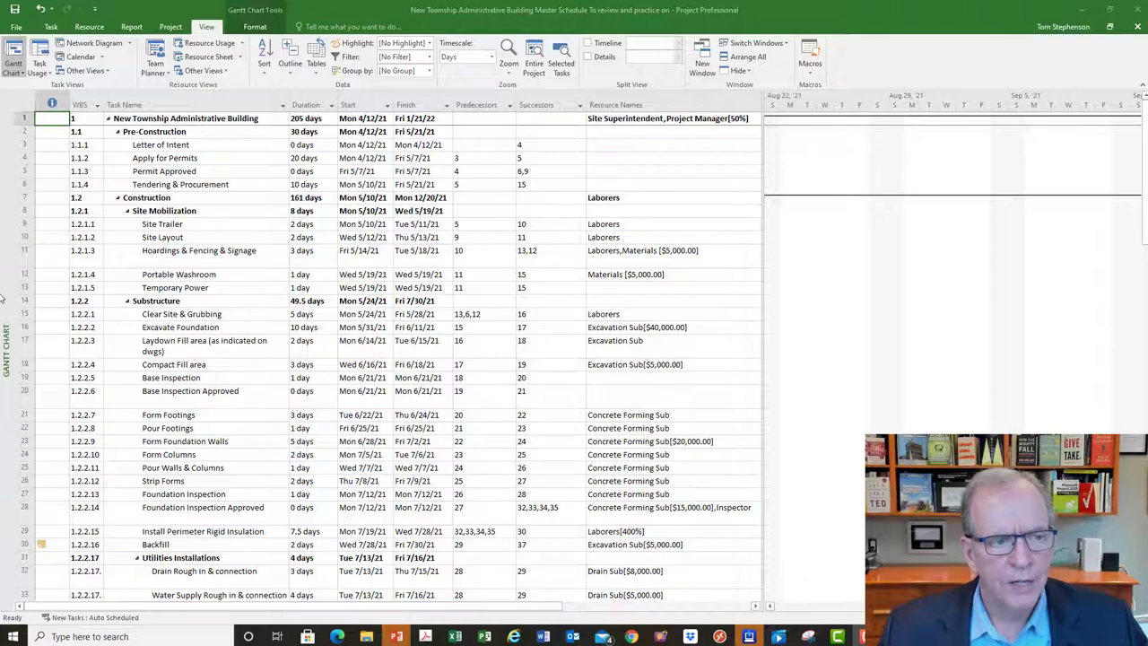
Switch to the Resource Sheet view and display its Cost table to review each resource's costs
{"action": "right_click", "coordinate": [3, 298]}
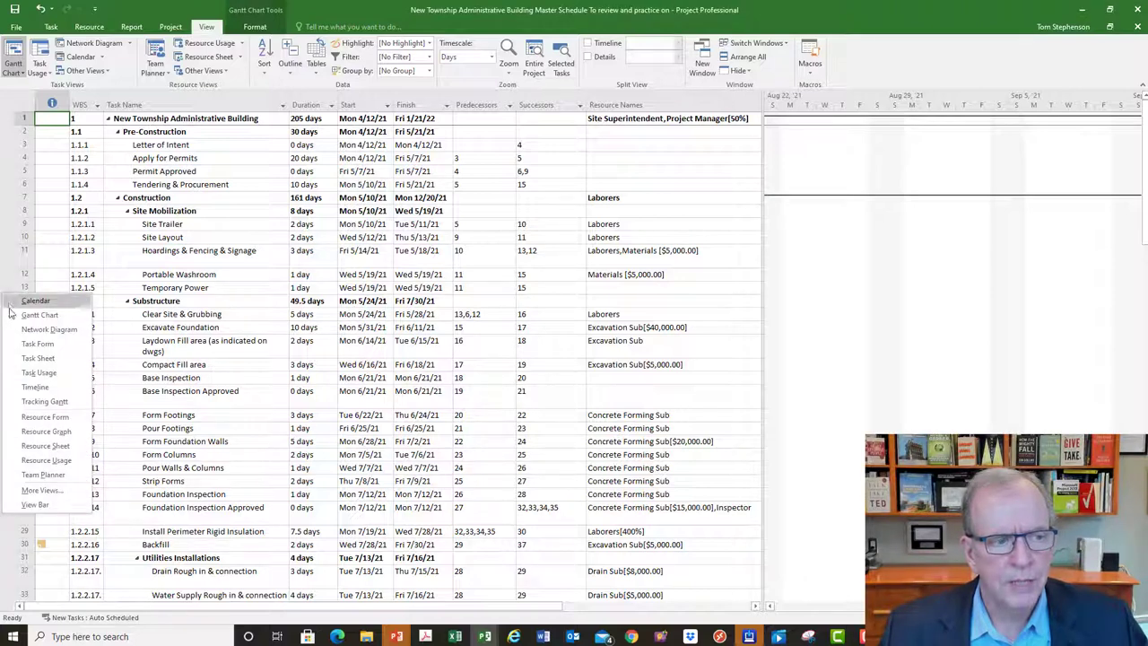
{"action": "left_click", "coordinate": [36, 447]}
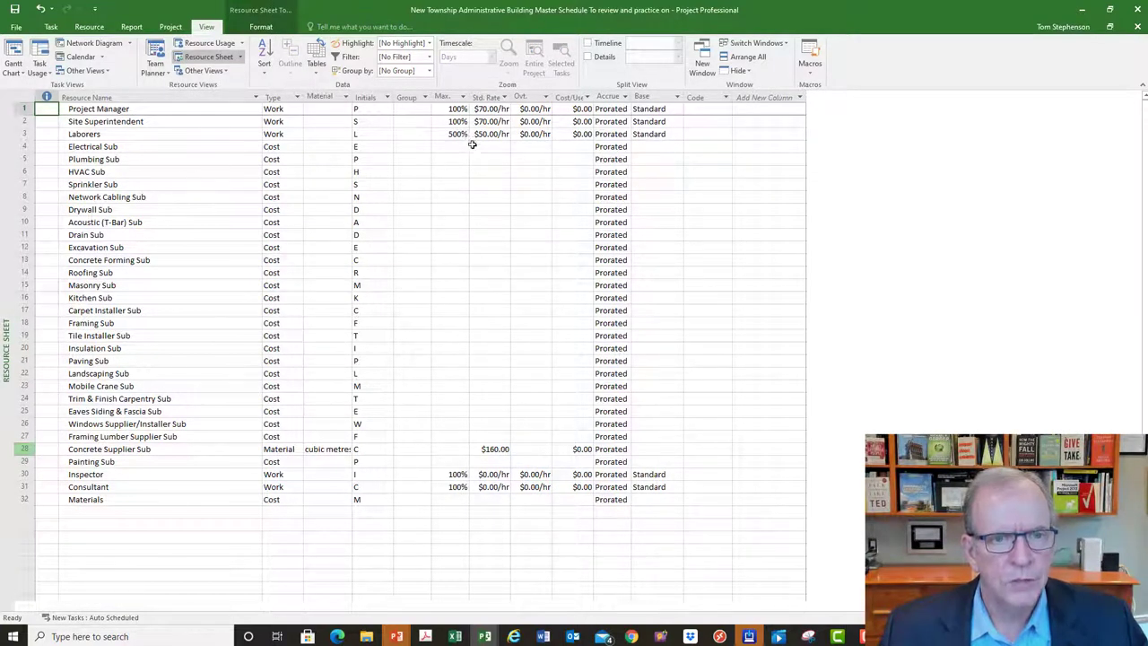
{"action": "left_click", "coordinate": [26, 94]}
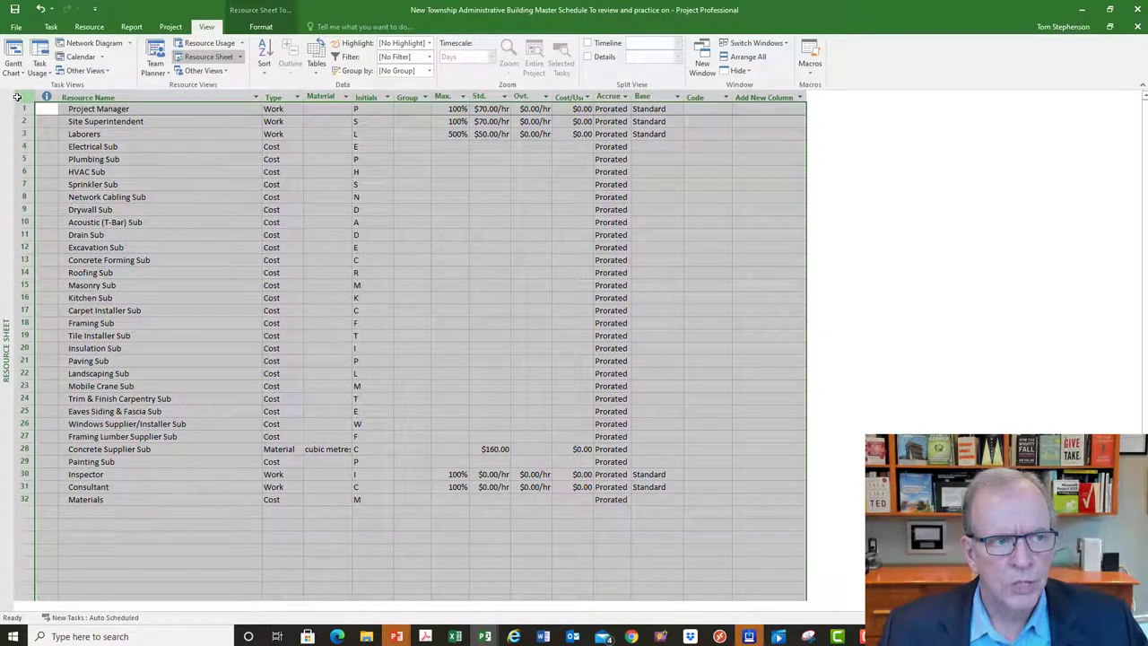
{"action": "right_click", "coordinate": [16, 96]}
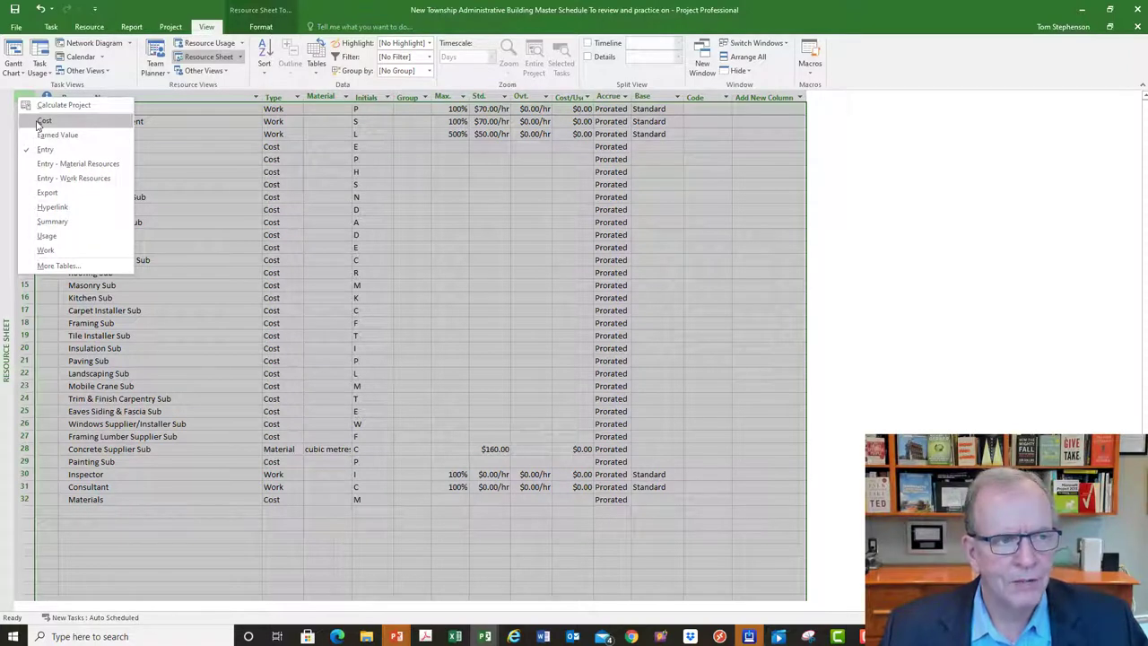
{"action": "left_click", "coordinate": [41, 122]}
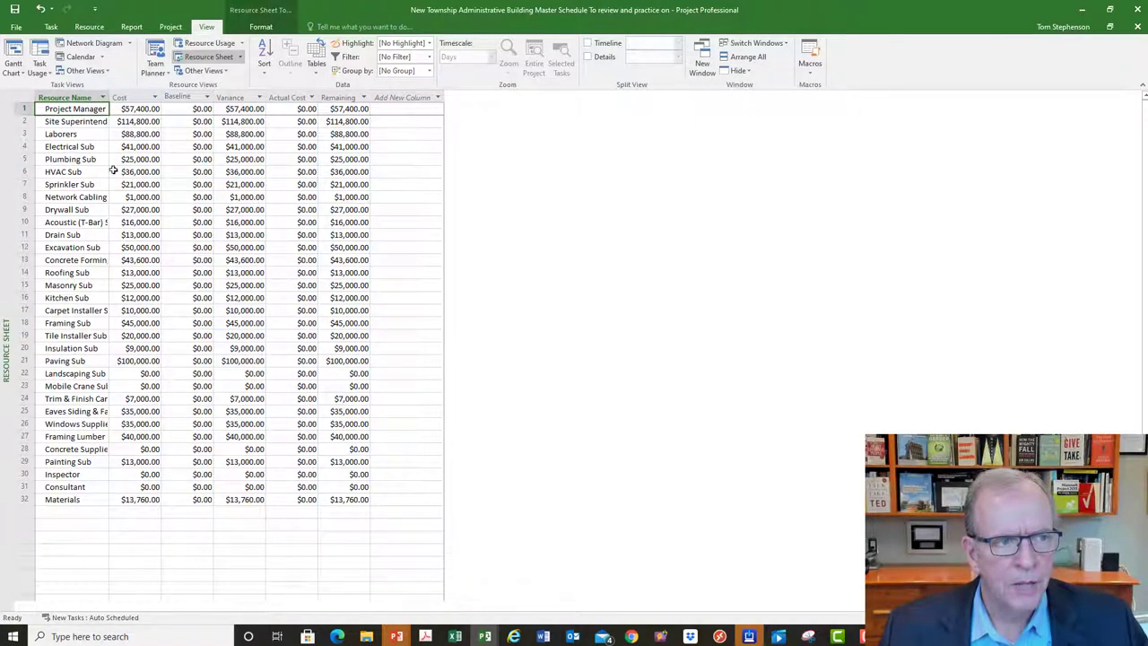
Restore the Entry table on the Resource Sheet and return to the Gantt Chart view
{"action": "left_click", "coordinate": [19, 97]}
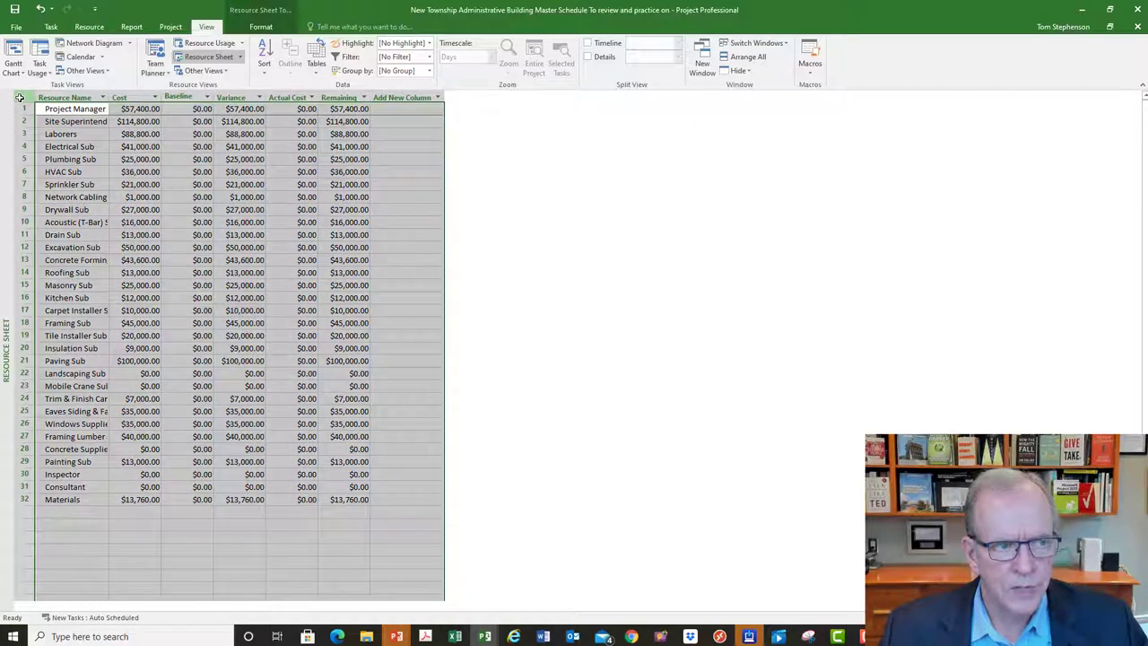
{"action": "right_click", "coordinate": [19, 97]}
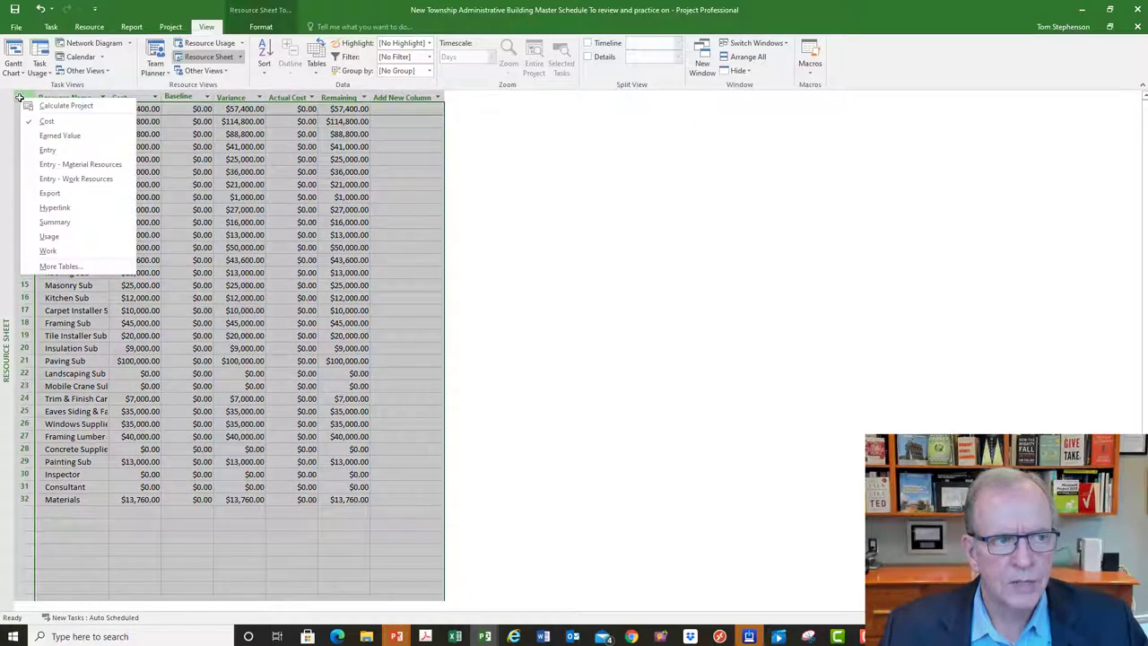
{"action": "left_click", "coordinate": [46, 150]}
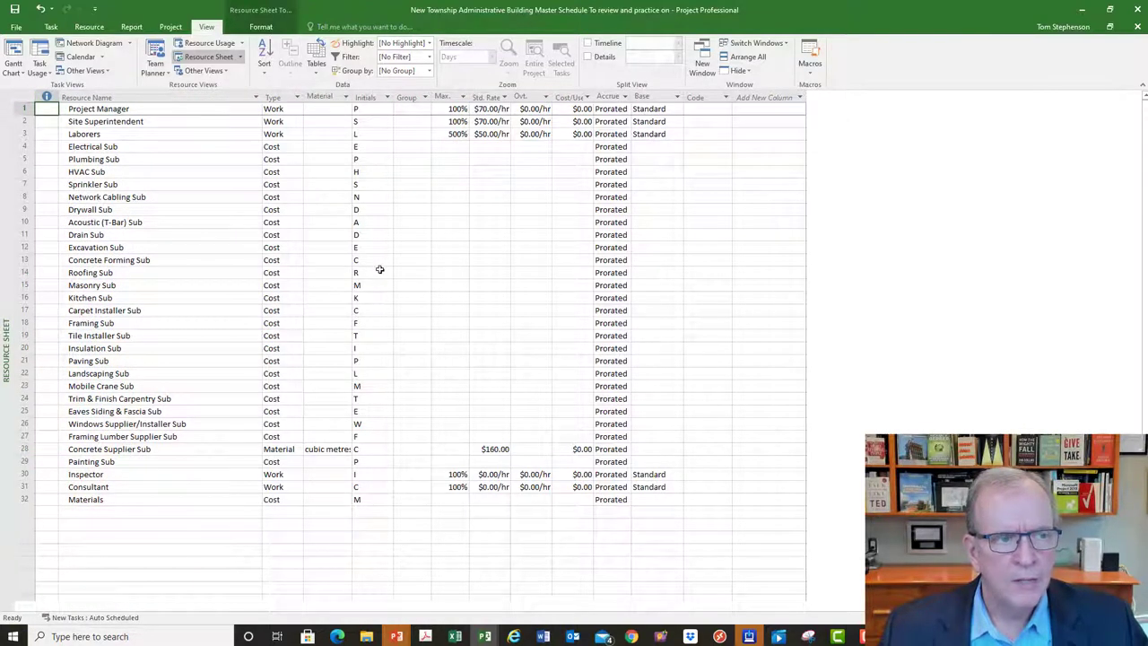
{"action": "right_click", "coordinate": [4, 170]}
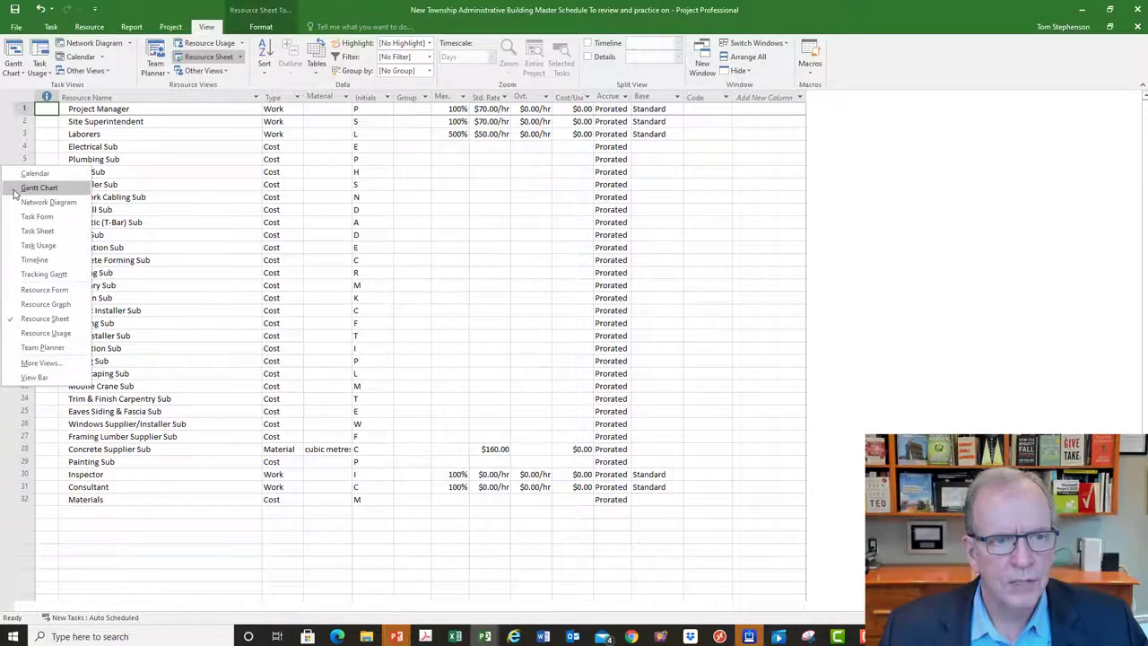
{"action": "left_click", "coordinate": [38, 187]}
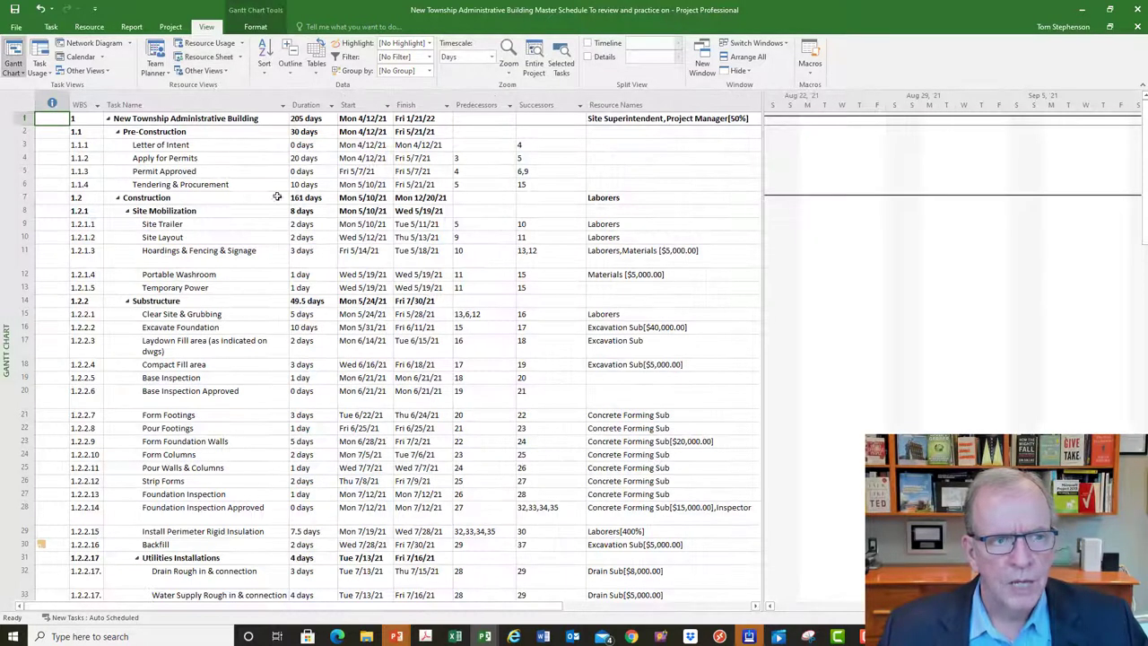
{"action": "right_click", "coordinate": [25, 106]}
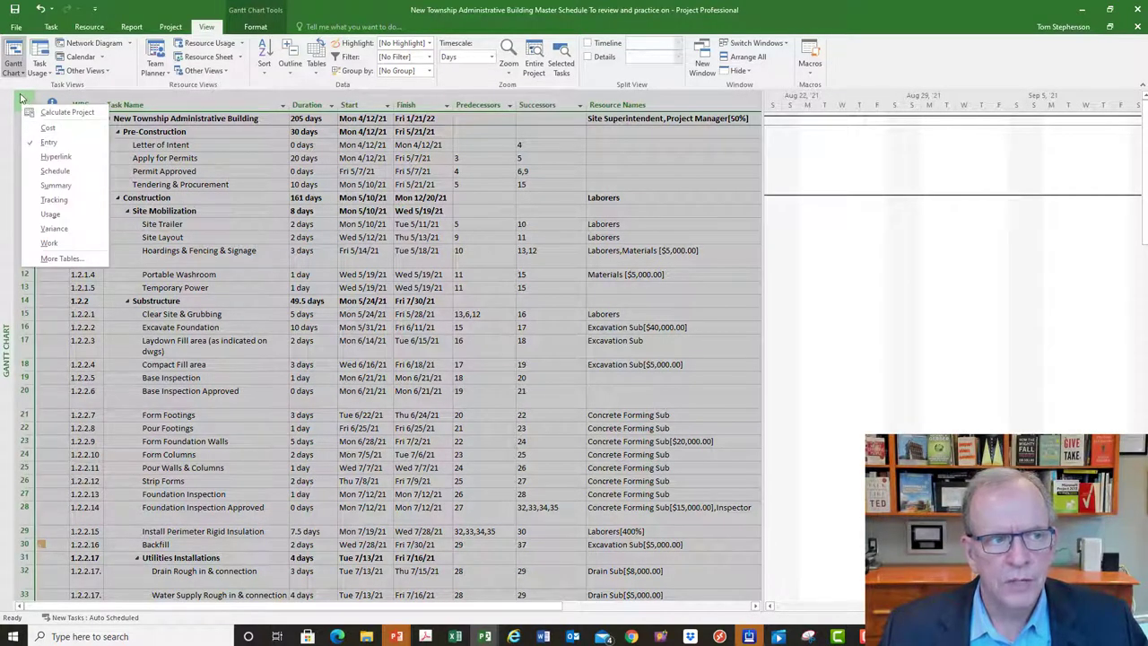
{"action": "left_click", "coordinate": [22, 95]}
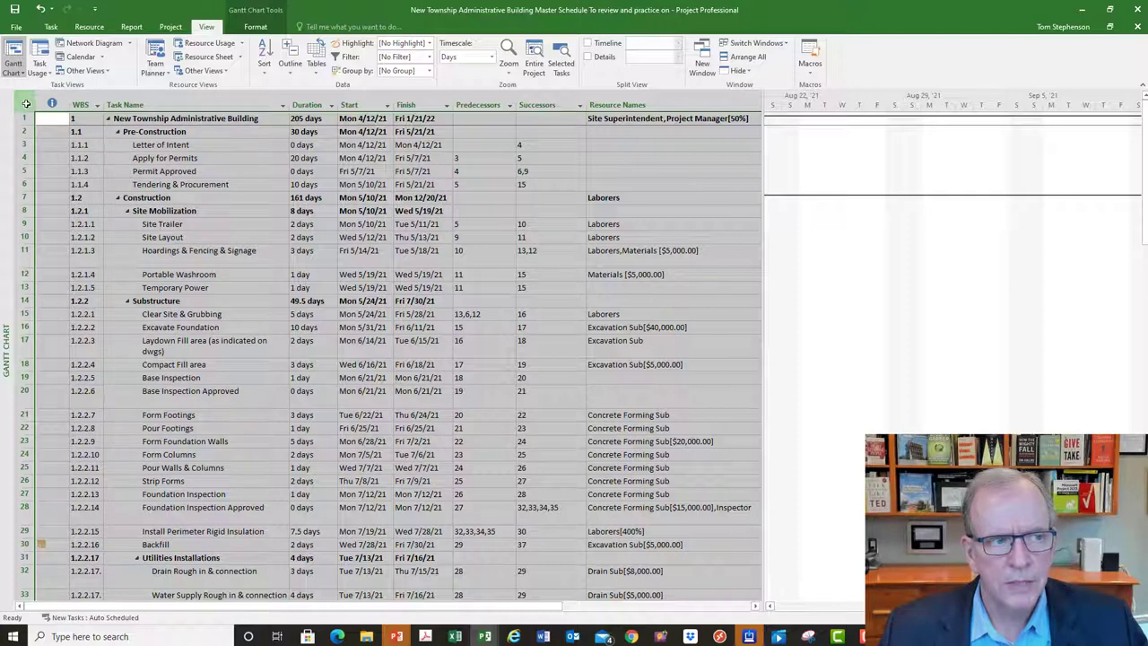
{"action": "right_click", "coordinate": [26, 102]}
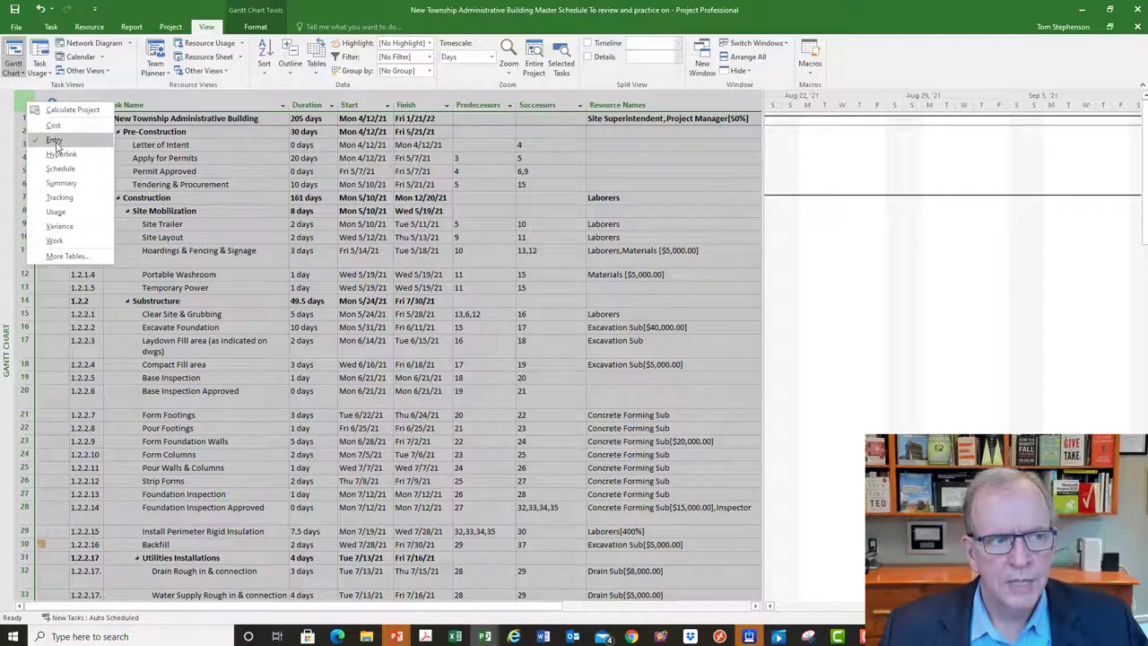
{"action": "left_click", "coordinate": [190, 146]}
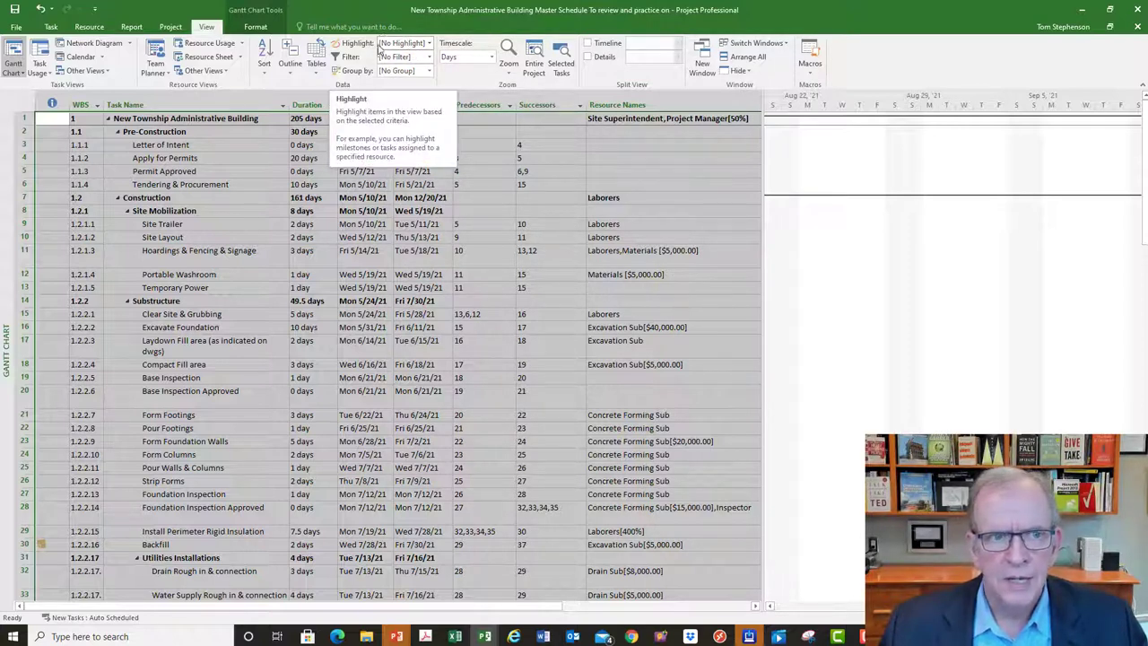
Start a Date Range filter on the Gantt Chart tasks and set its start-or-finish-after date to Mon 6/14/21
{"action": "left_click", "coordinate": [429, 58]}
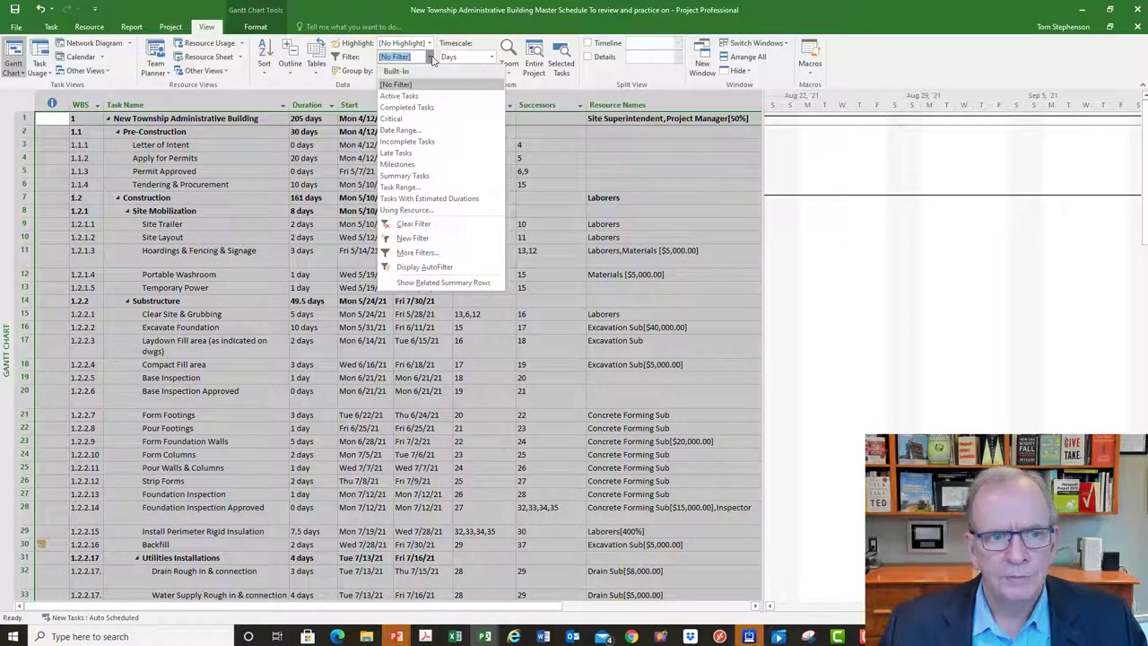
{"action": "left_click", "coordinate": [416, 133]}
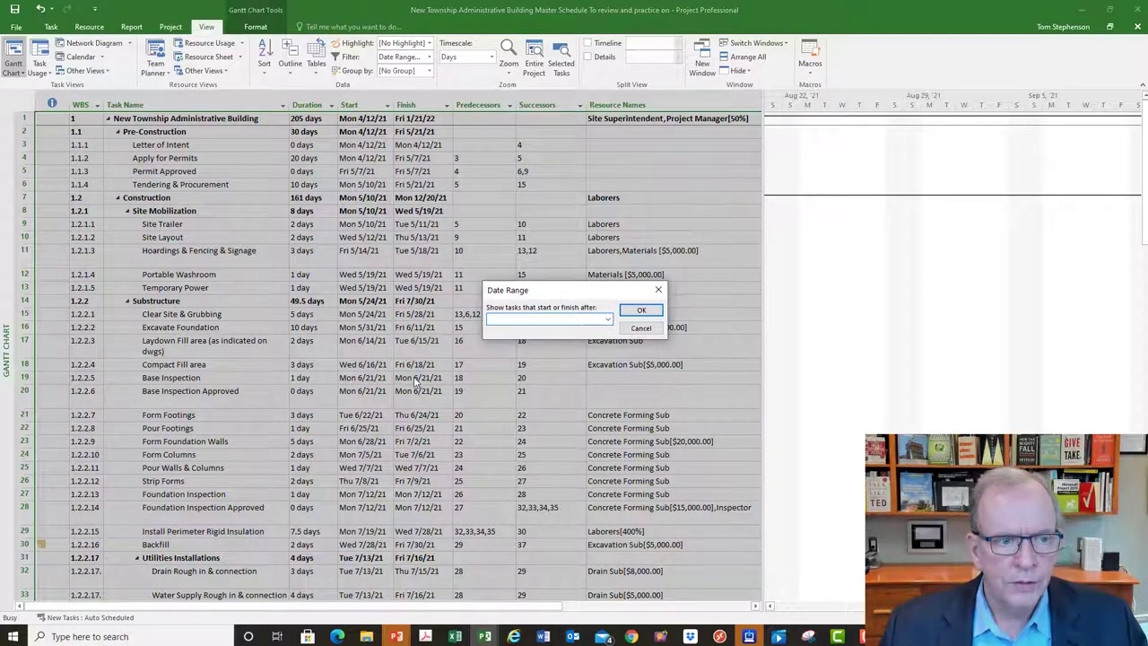
{"action": "scroll", "coordinate": [416, 383], "scroll_direction": "down", "scroll_amount": 3}
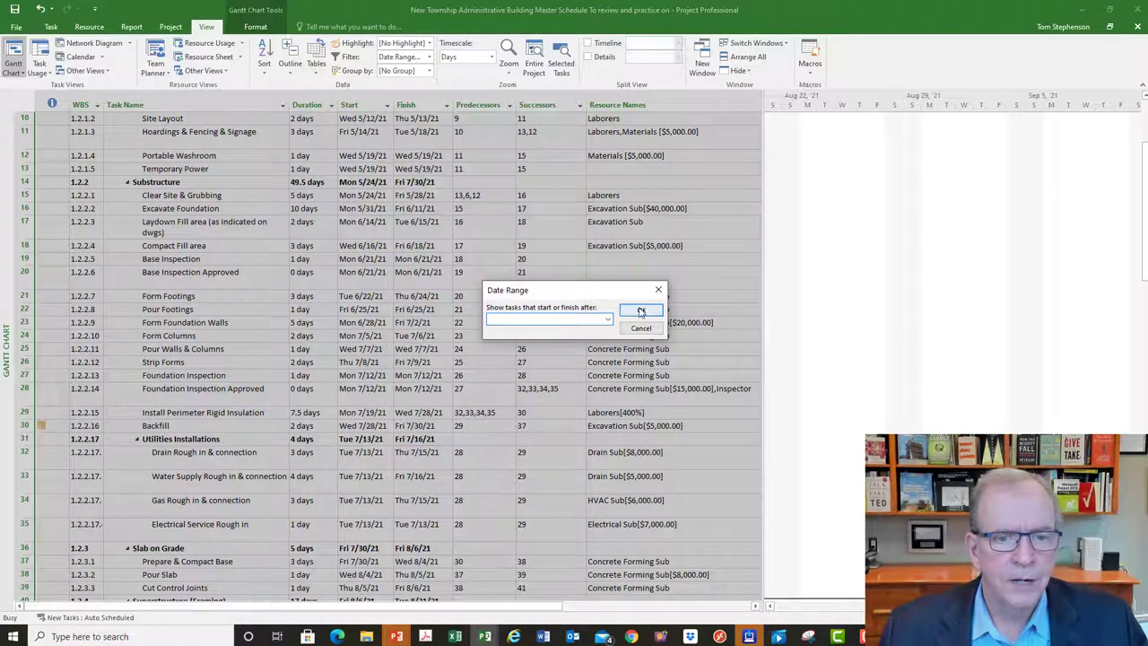
{"action": "left_click", "coordinate": [608, 319]}
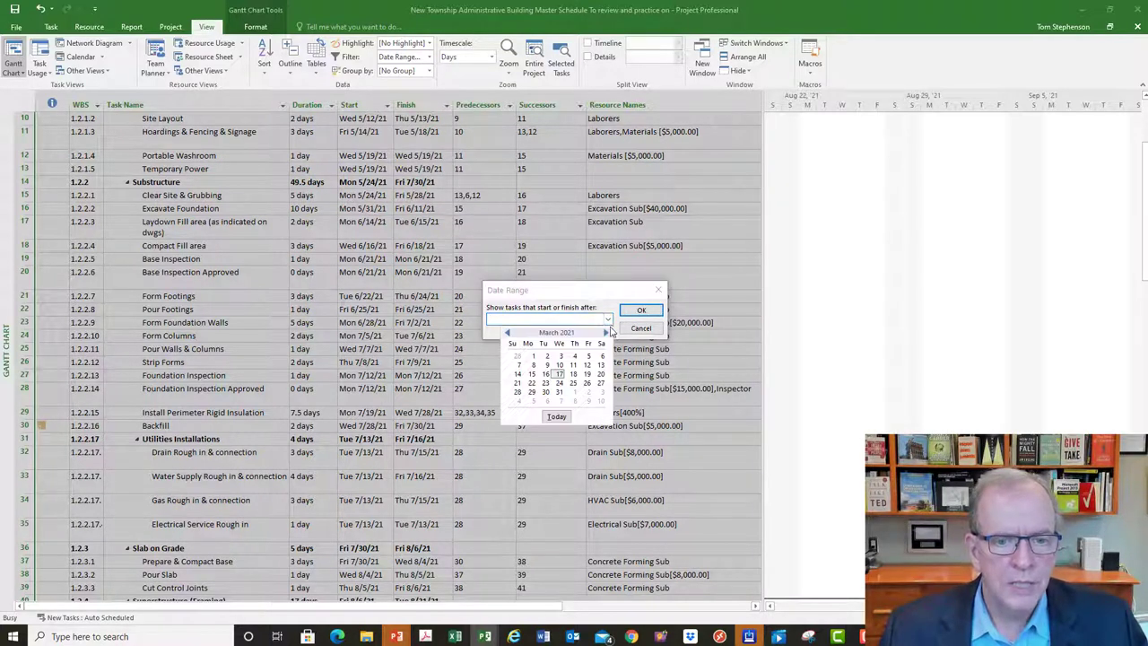
{"action": "left_click", "coordinate": [606, 333]}
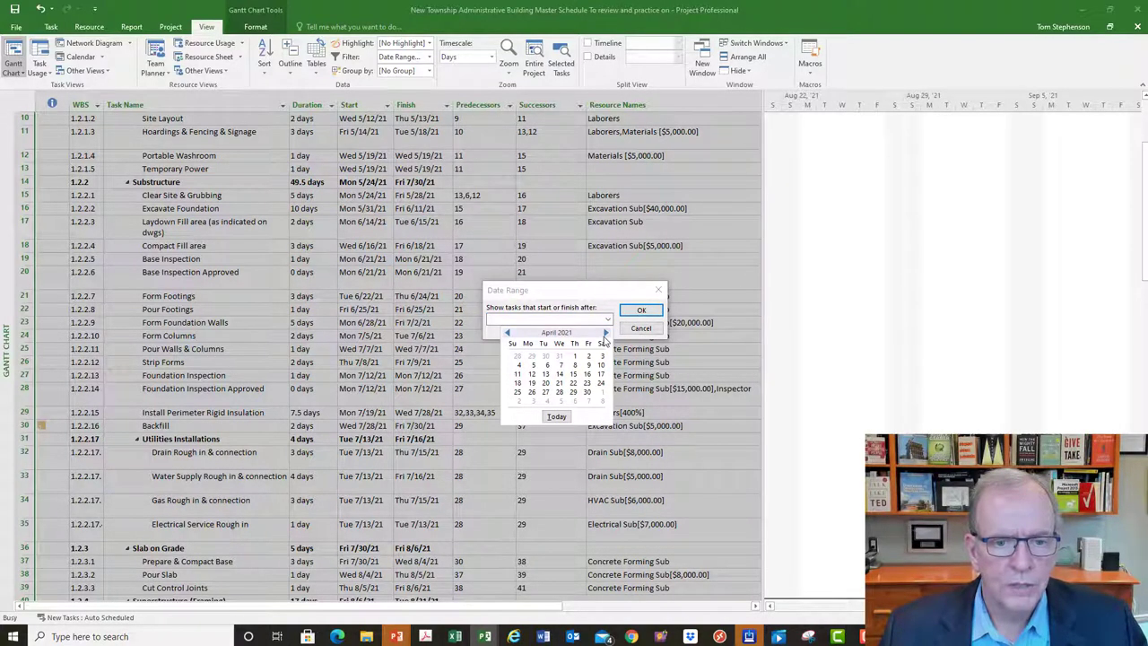
{"action": "left_click", "coordinate": [605, 335]}
{"action": "left_click", "coordinate": [605, 335]}
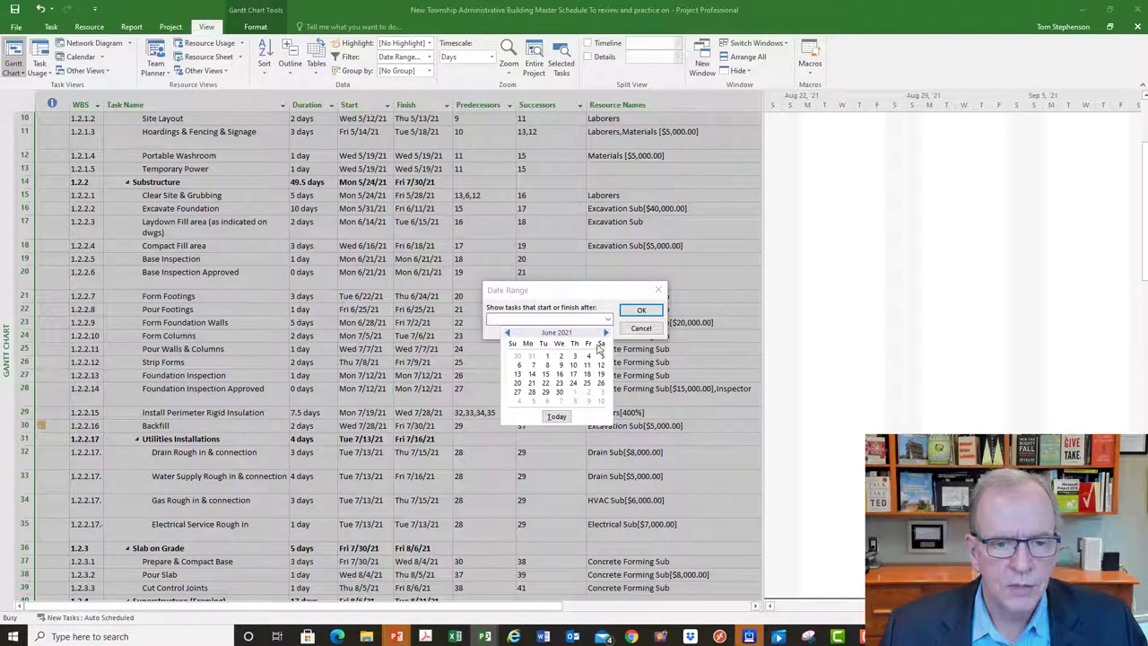
{"action": "left_click", "coordinate": [532, 374]}
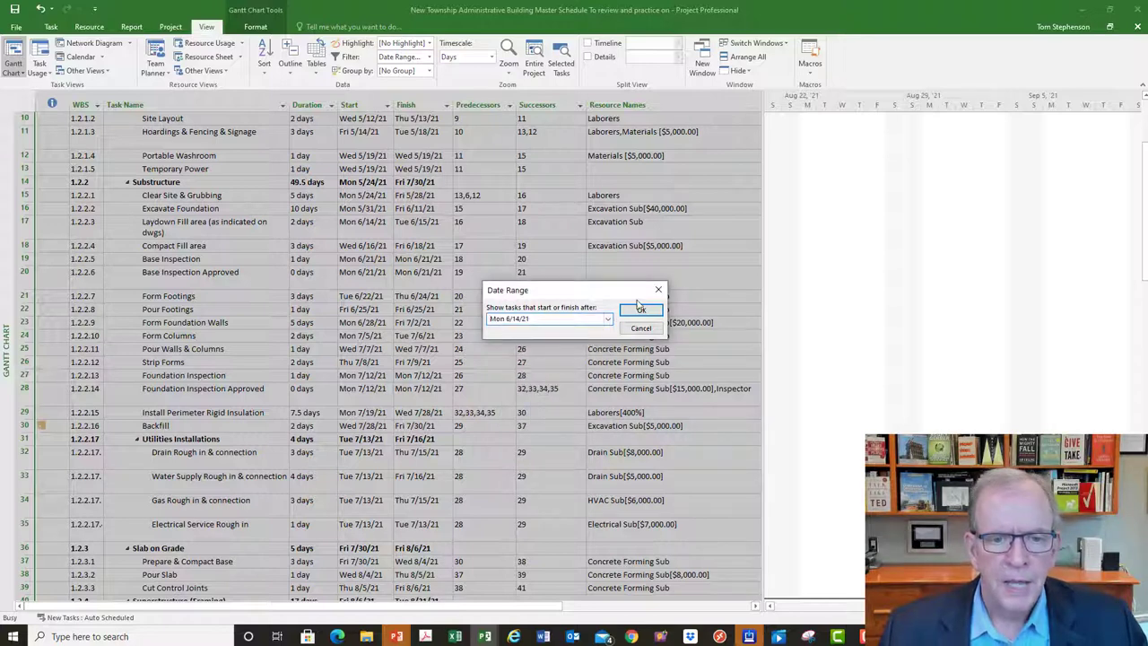
{"action": "left_click", "coordinate": [641, 310]}
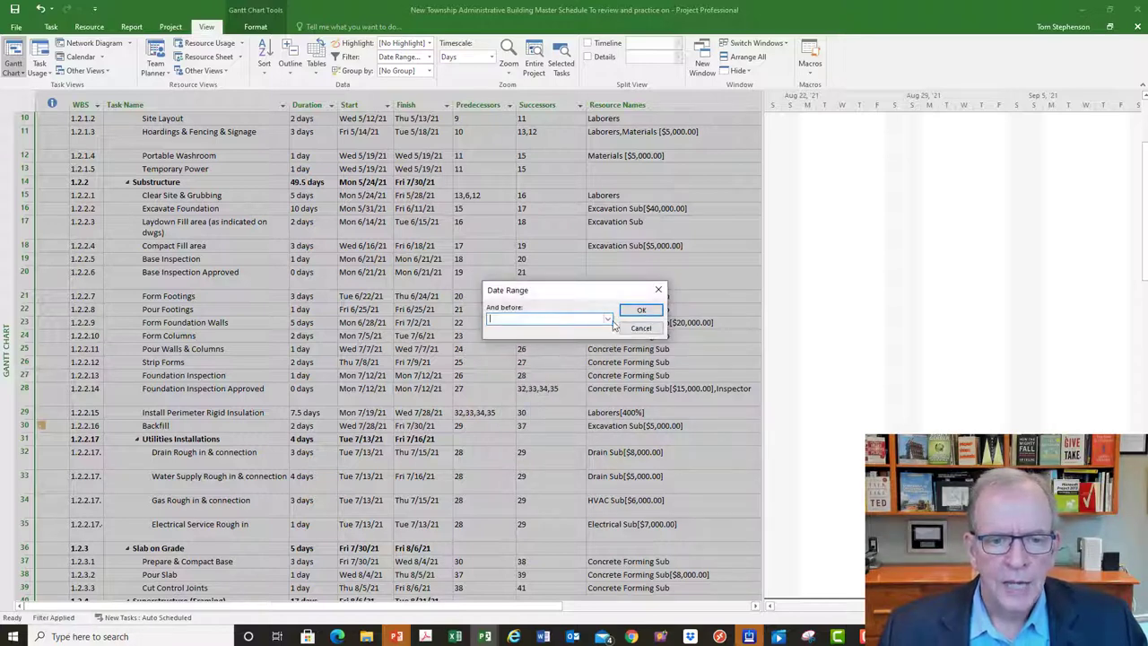
Set the Date Range filter's before date to Fri 7/23/21 and apply the filter
{"action": "left_click", "coordinate": [608, 321]}
{"action": "left_click", "coordinate": [607, 333]}
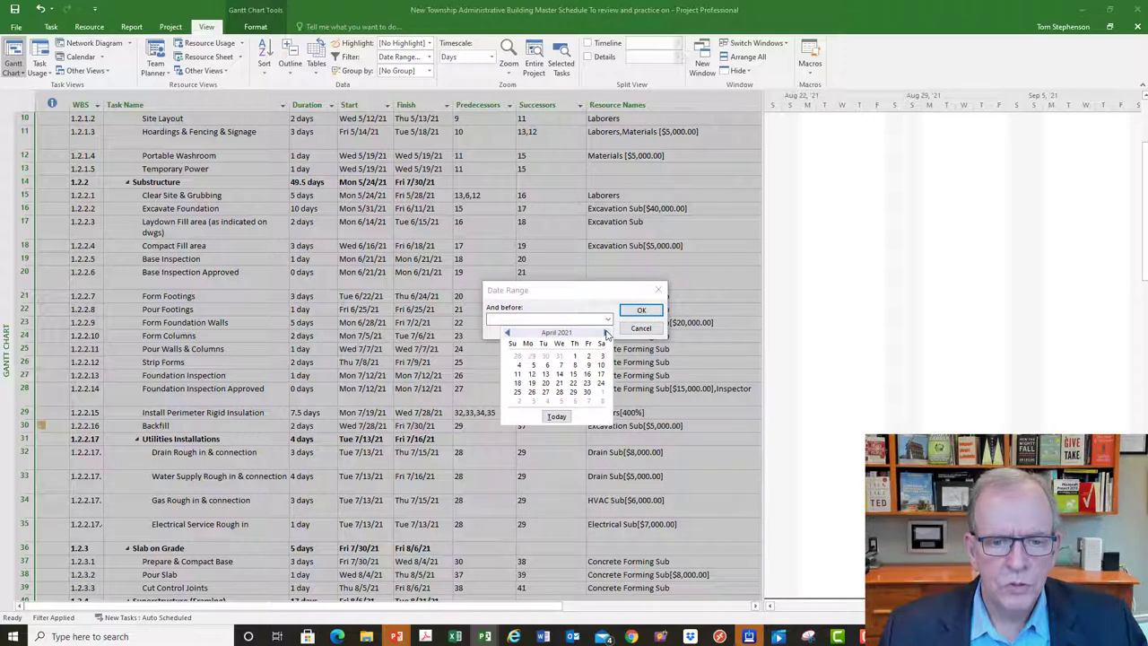
{"action": "left_click", "coordinate": [606, 333]}
{"action": "left_click", "coordinate": [606, 333]}
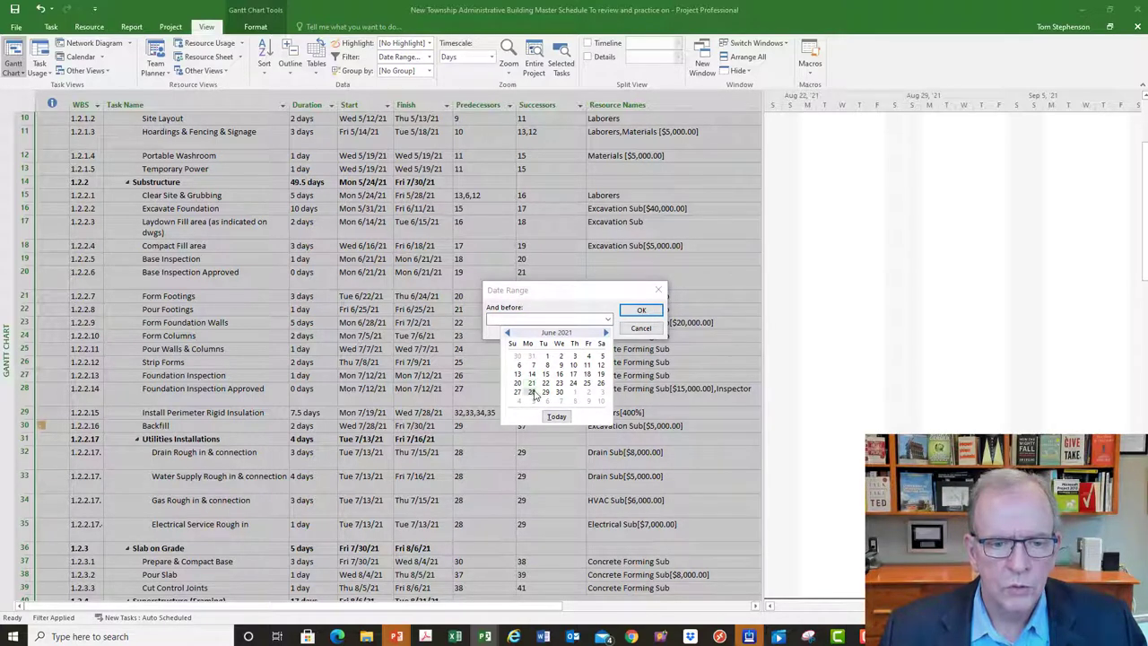
{"action": "left_click", "coordinate": [606, 333]}
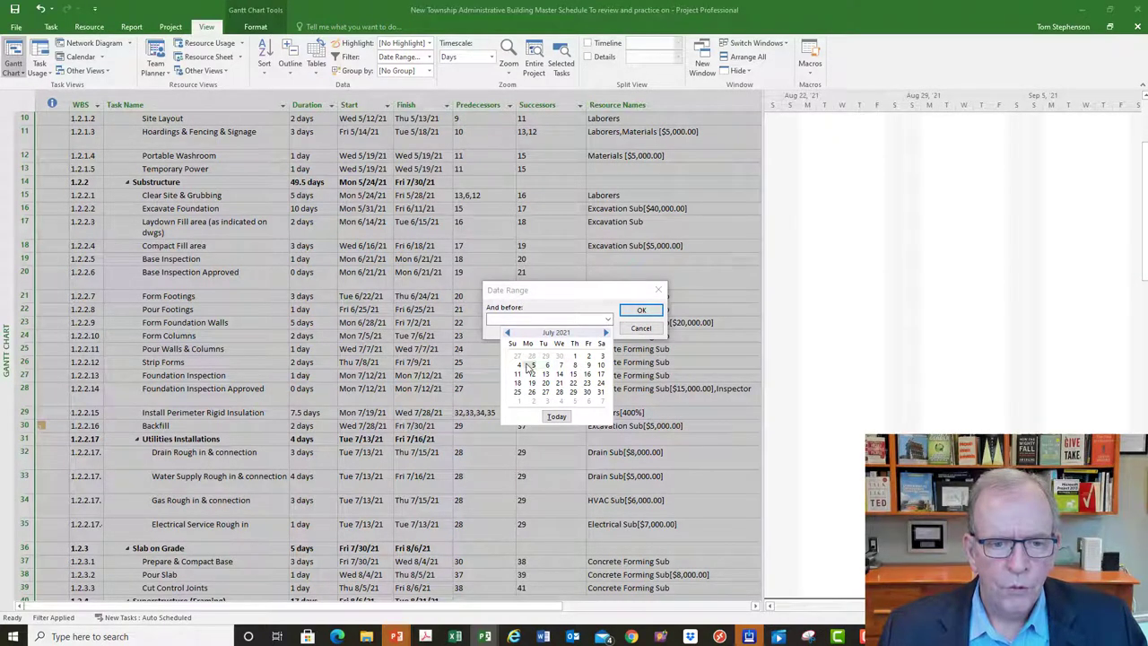
{"action": "left_click", "coordinate": [588, 383]}
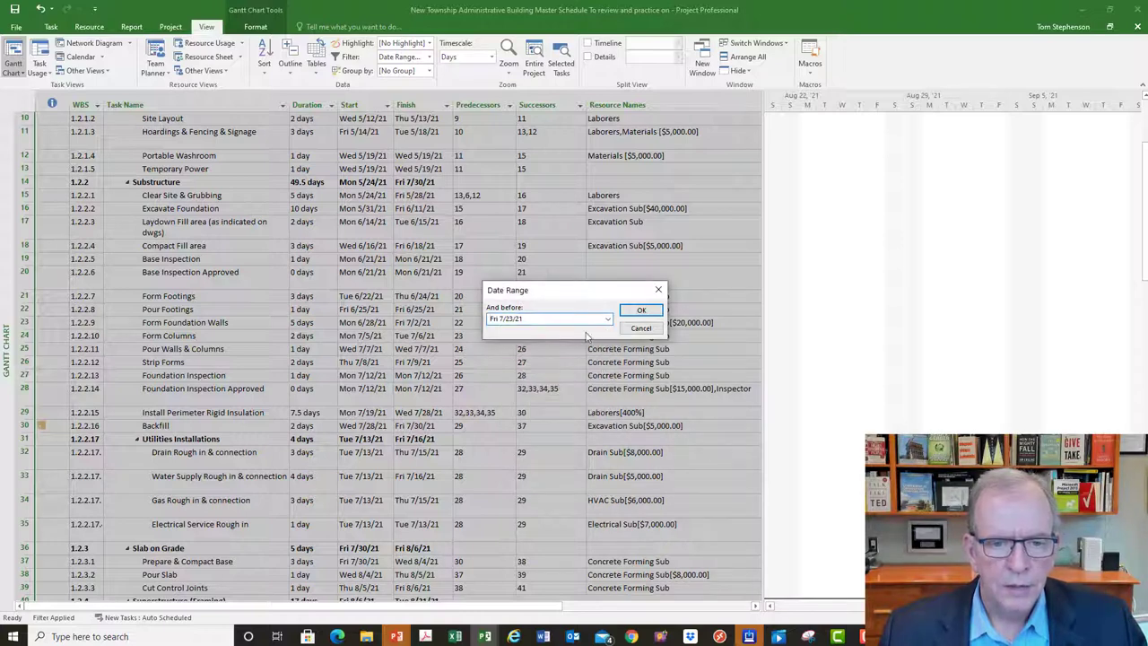
{"action": "left_click", "coordinate": [638, 311]}
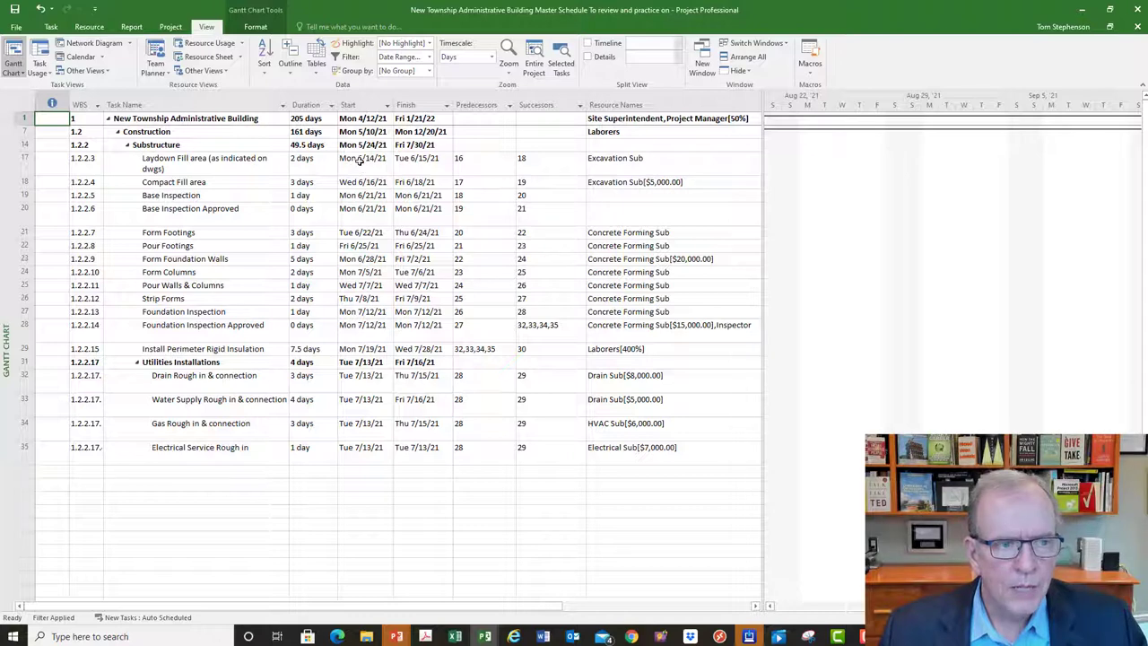
Scroll the Gantt chart to the Form Foundation Walls task and zoom the timescale out to 3 days
{"action": "left_click", "coordinate": [15, 165]}
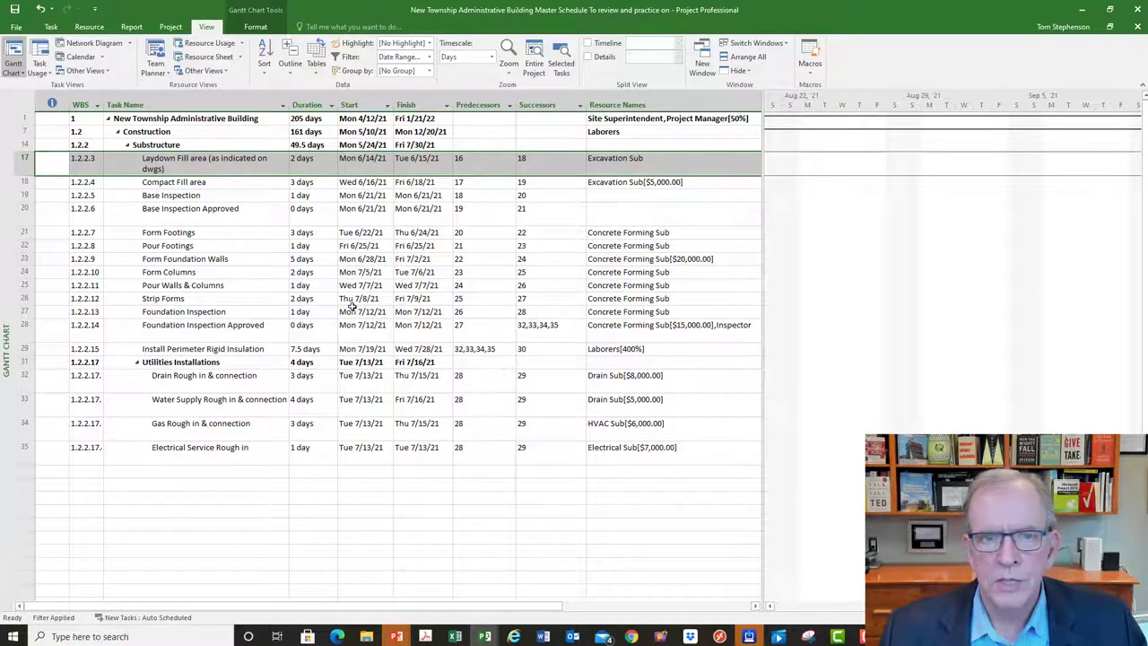
{"action": "left_click", "coordinate": [269, 260]}
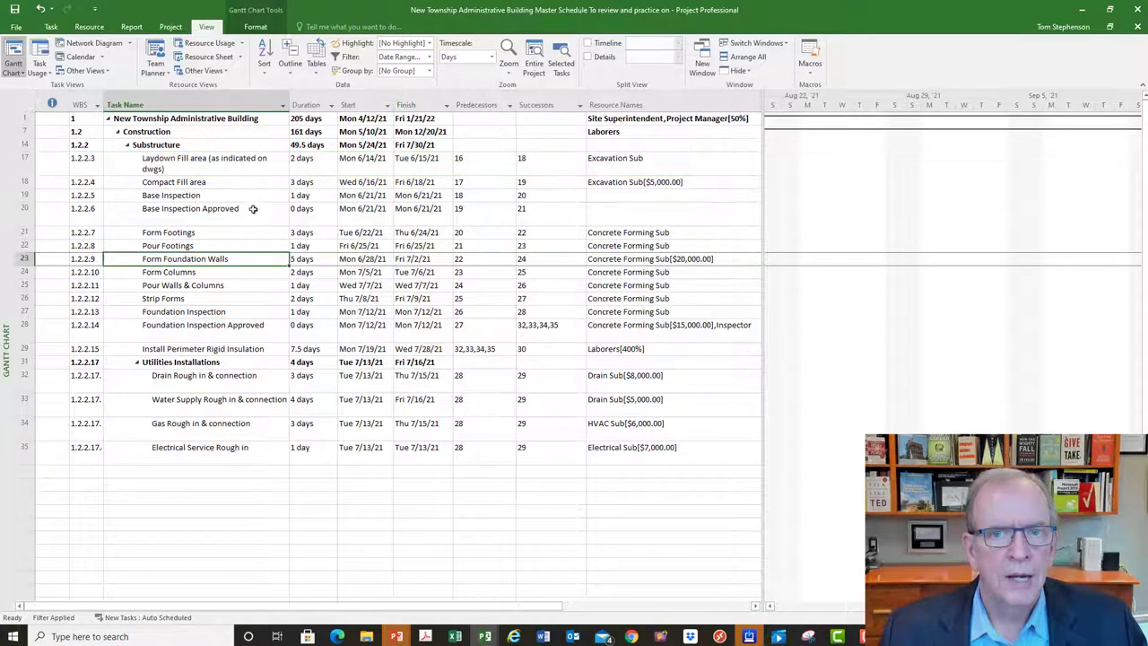
{"action": "left_click", "coordinate": [52, 27]}
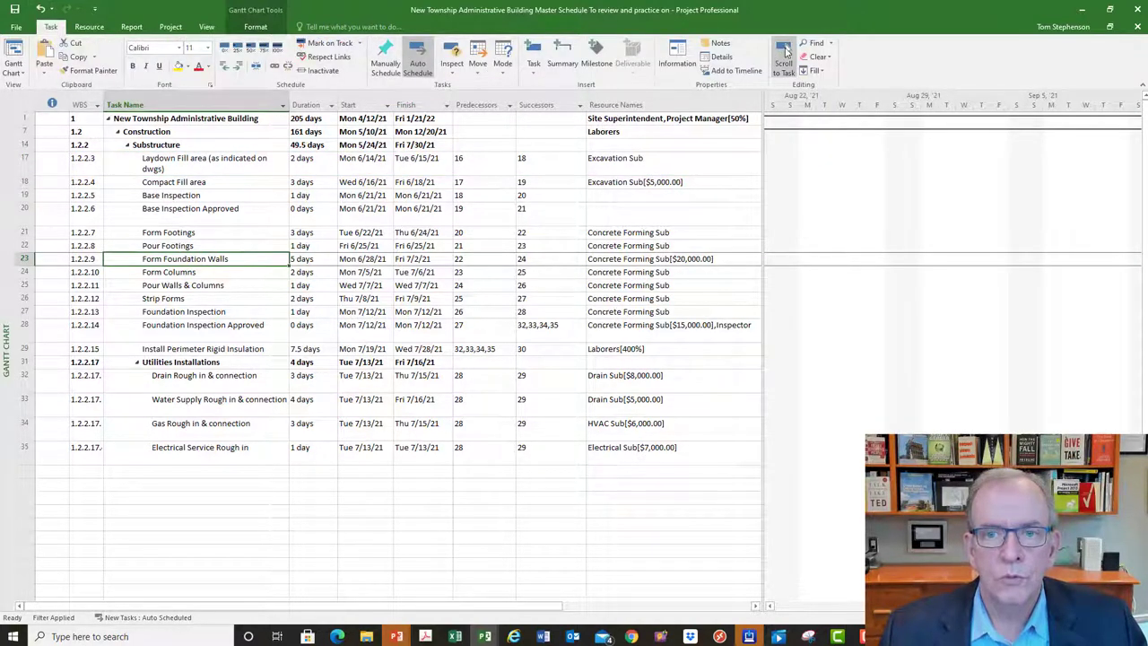
{"action": "left_click", "coordinate": [784, 62]}
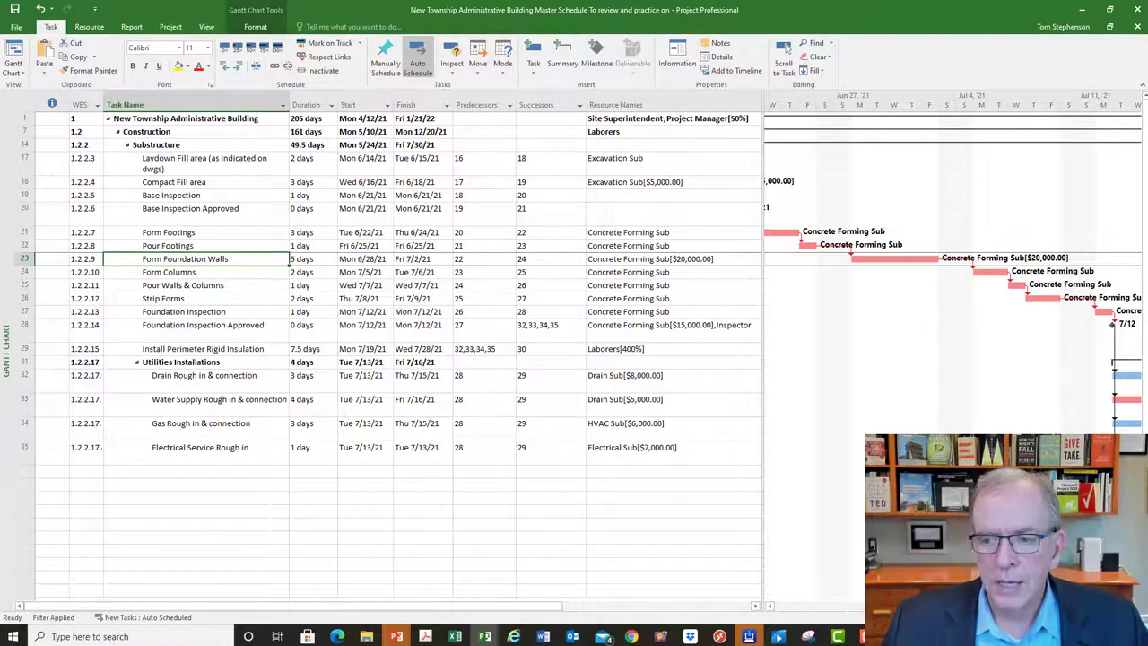
{"action": "scroll", "coordinate": [953, 274], "scroll_direction": "right", "scroll_amount": 5}
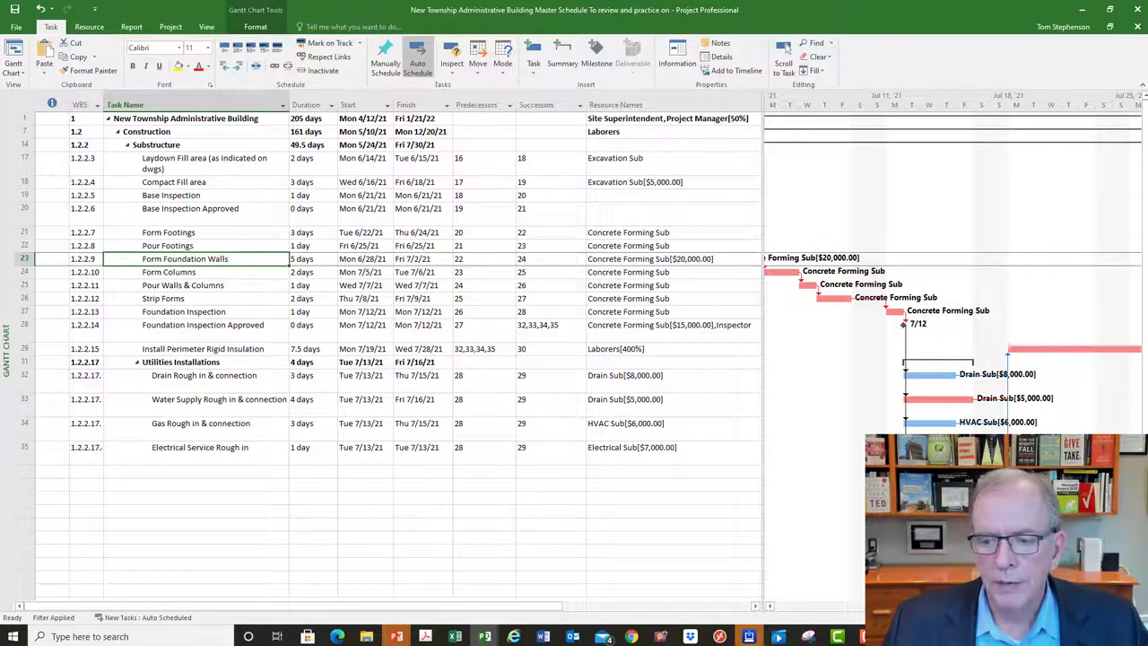
{"action": "scroll", "coordinate": [953, 269], "scroll_direction": "down", "scroll_amount": 2}
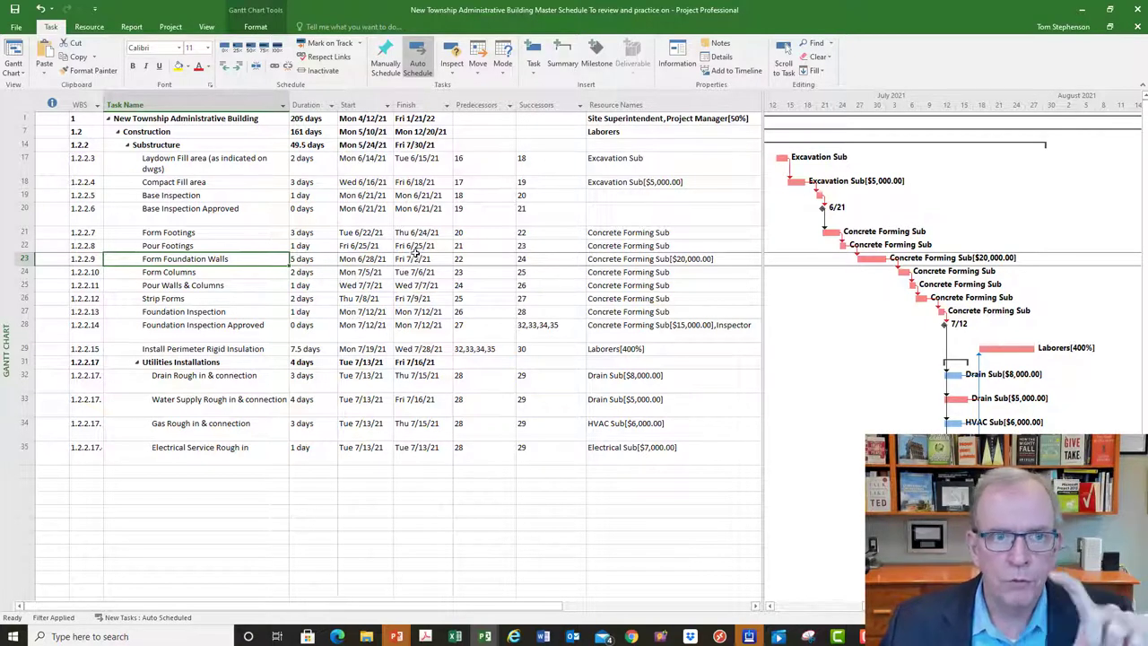
Remove the Date Range filter from the Gantt Chart so all tasks are listed again
{"action": "left_click", "coordinate": [207, 27]}
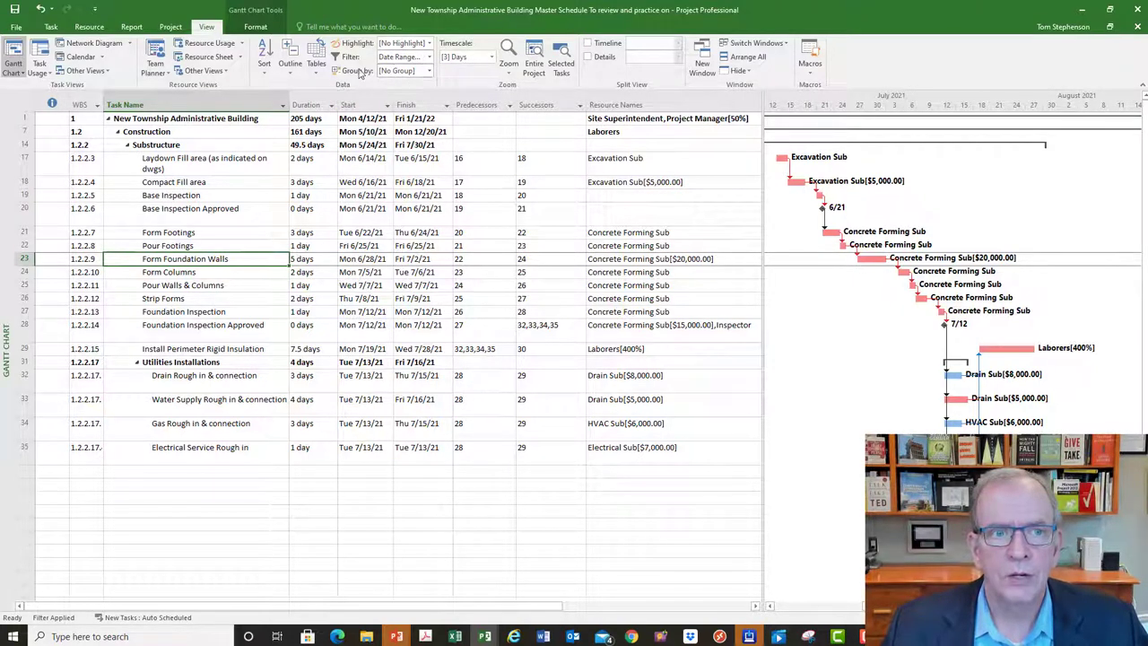
{"action": "left_click", "coordinate": [430, 57]}
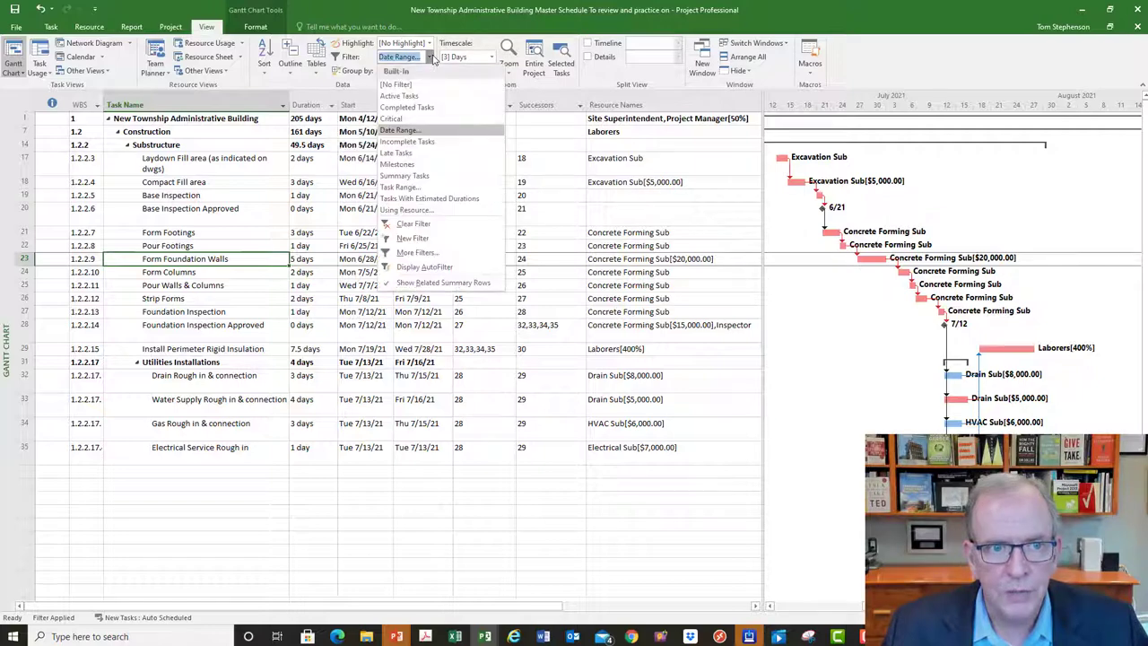
{"action": "left_click", "coordinate": [396, 85]}
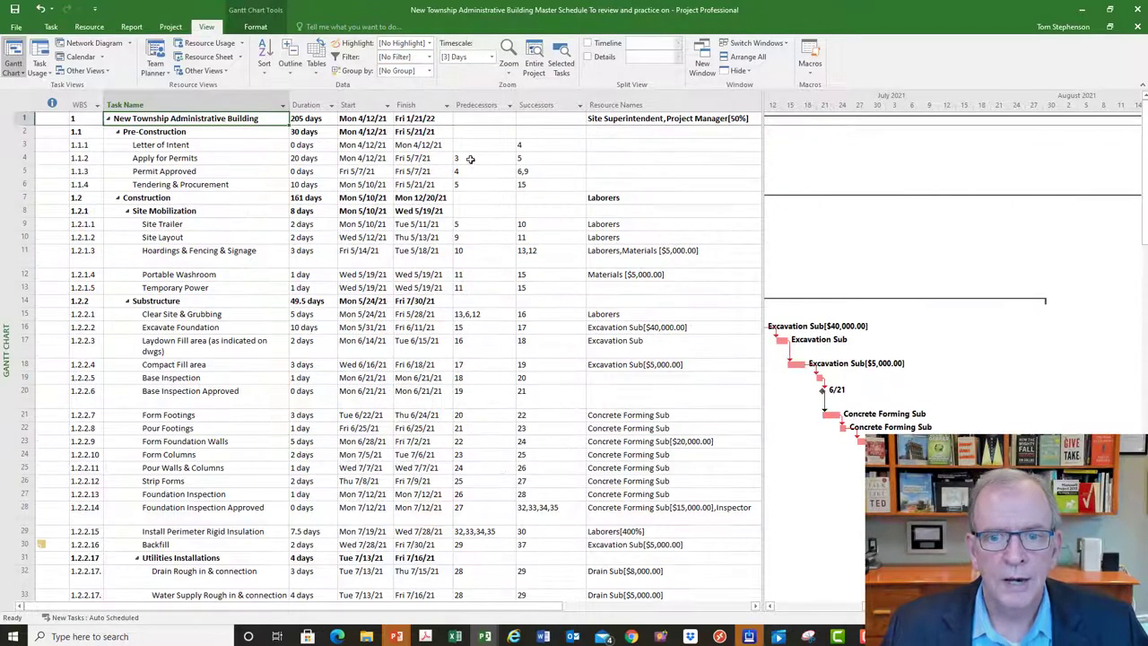
{"action": "scroll", "coordinate": [470, 159], "scroll_direction": "down", "scroll_amount": 2}
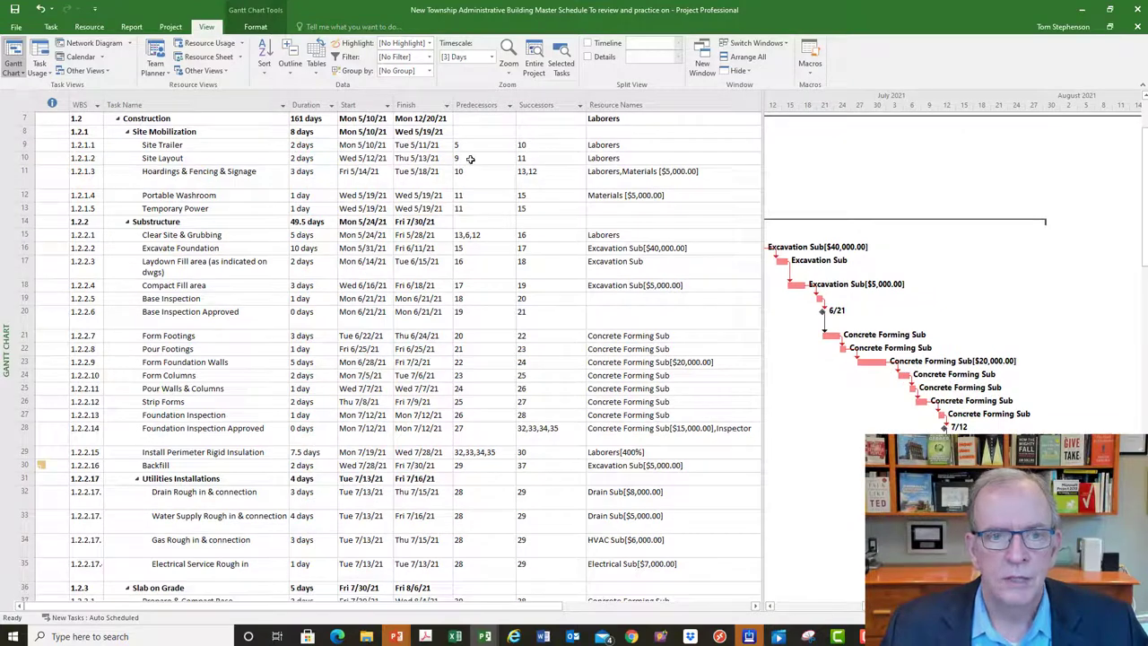
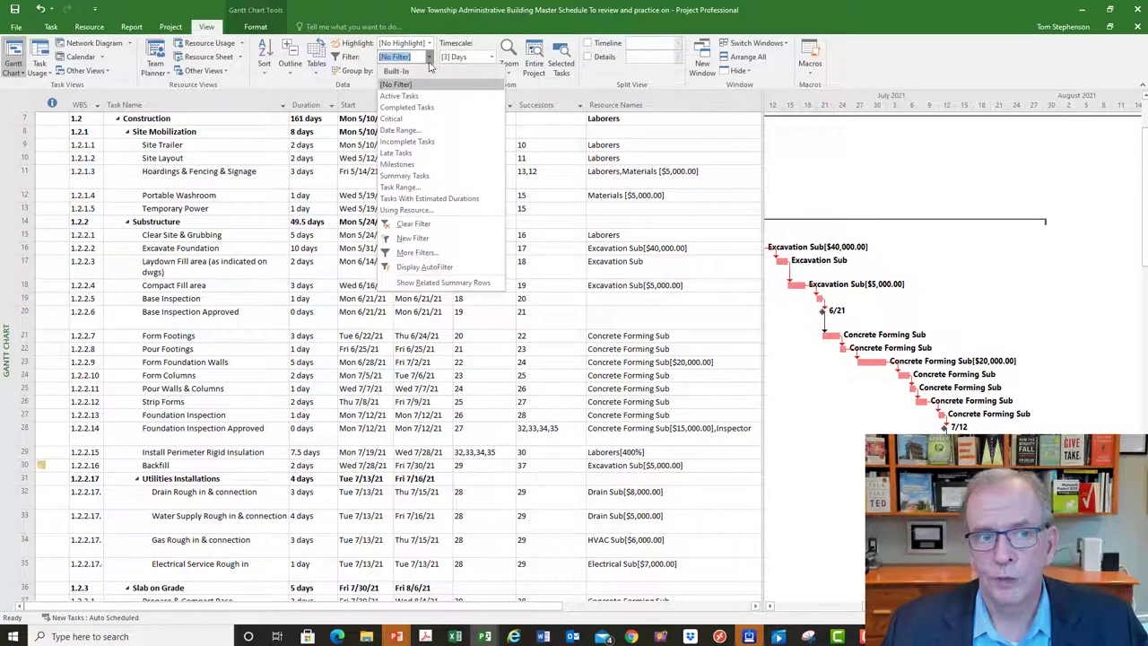
Filter the Gantt Chart with Using Resource to show only tasks assigned to Concrete Forming Sub
{"action": "left_click", "coordinate": [429, 211]}
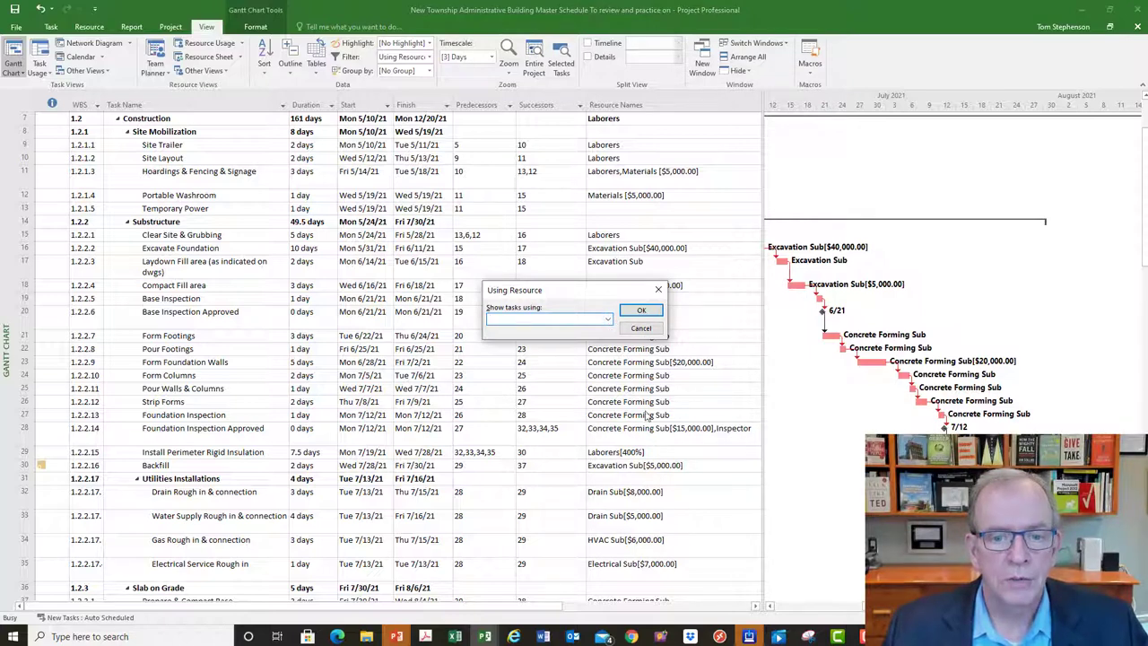
{"action": "left_click", "coordinate": [609, 319]}
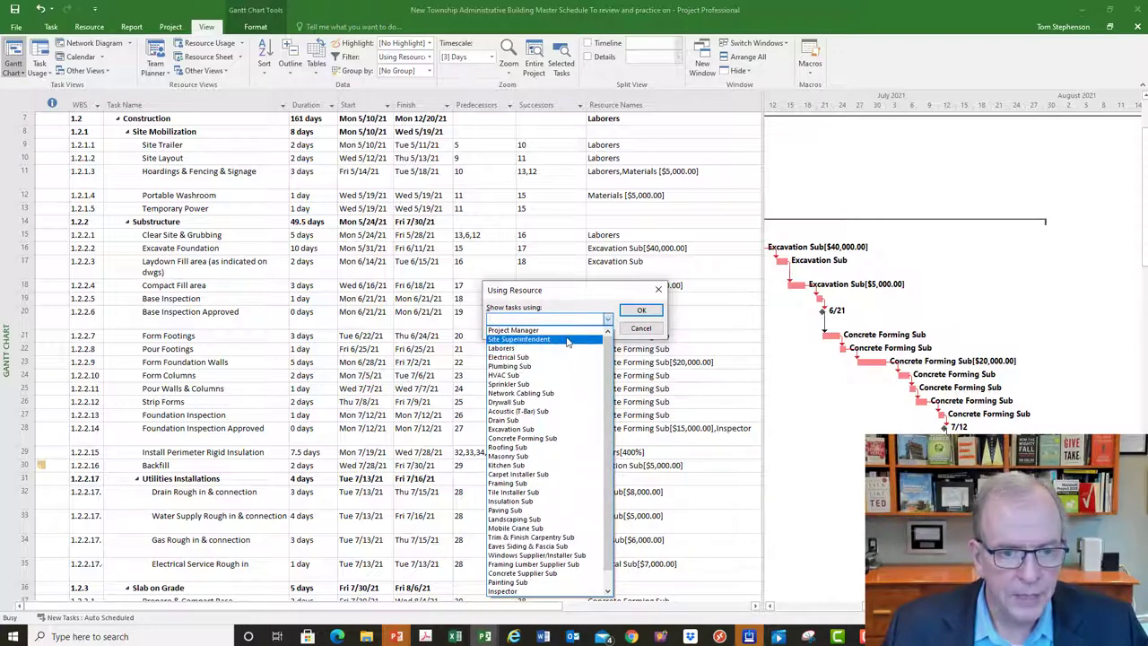
{"action": "left_click", "coordinate": [544, 440]}
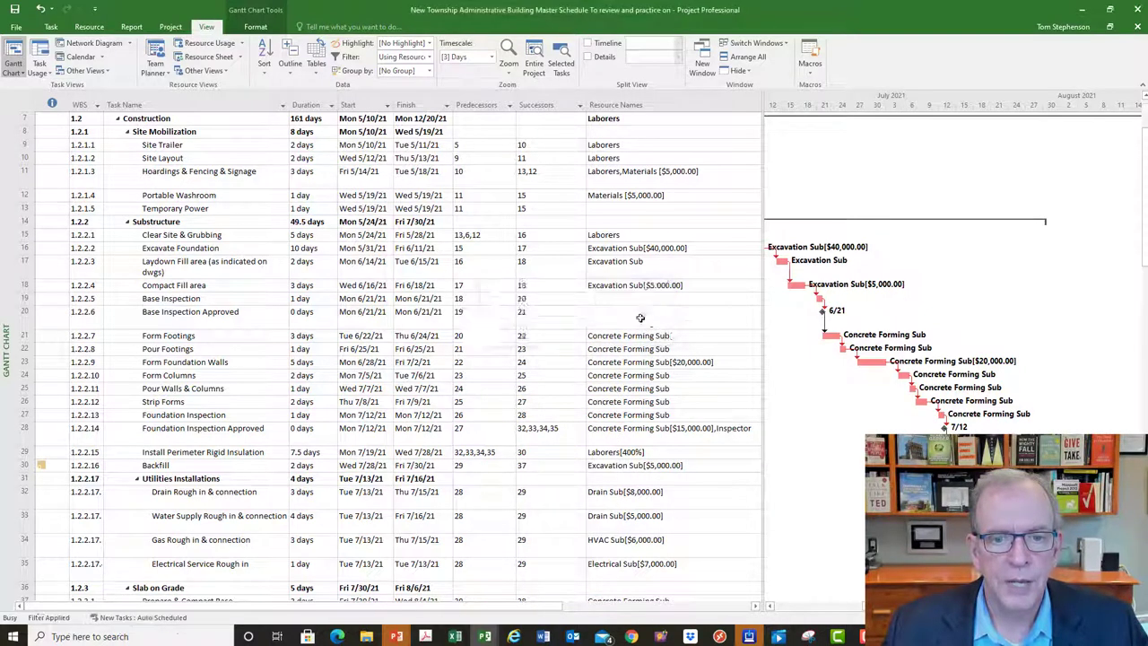
{"action": "left_click", "coordinate": [641, 311]}
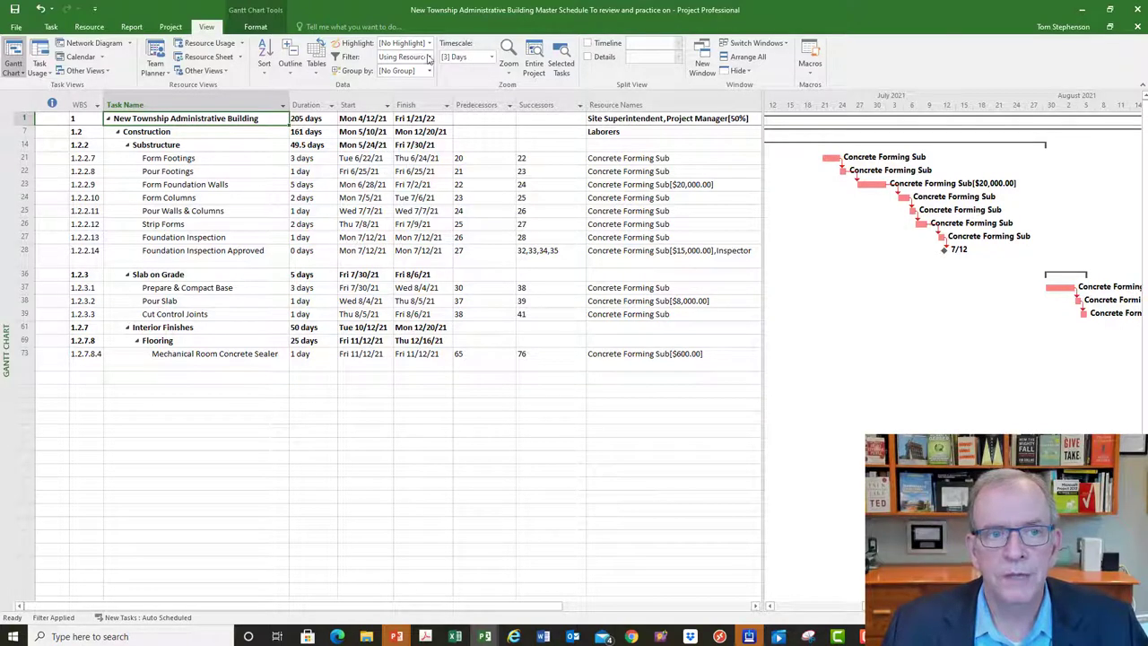
Clear the Using Resource filter and highlight the Critical tasks in the schedule
{"action": "left_click", "coordinate": [429, 56]}
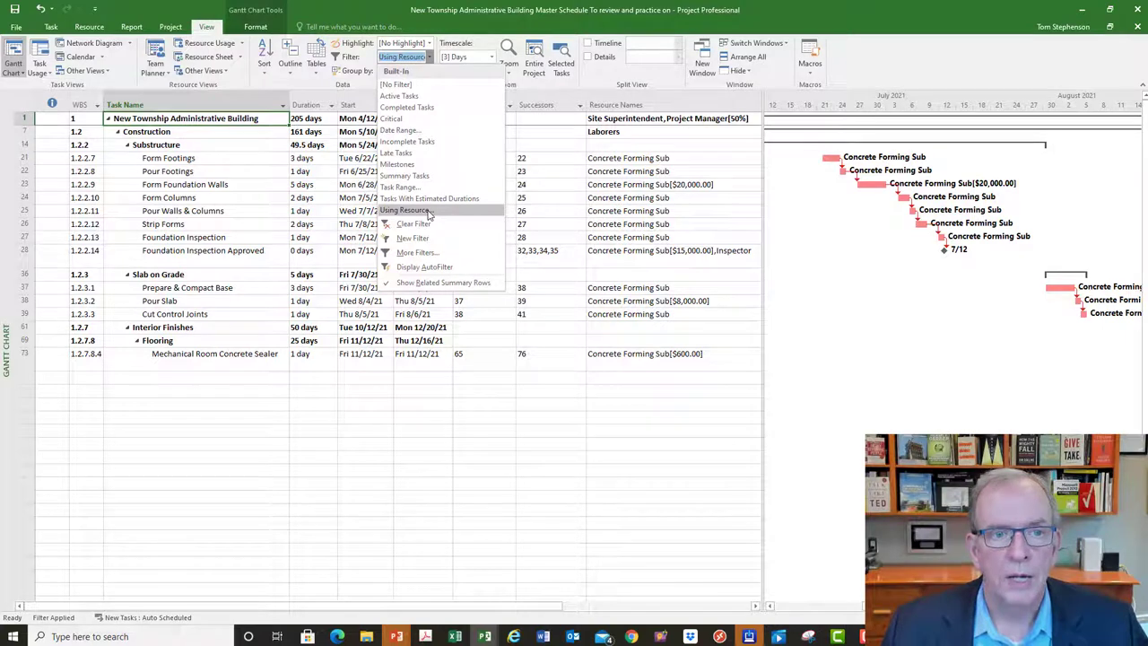
{"action": "left_click", "coordinate": [395, 84]}
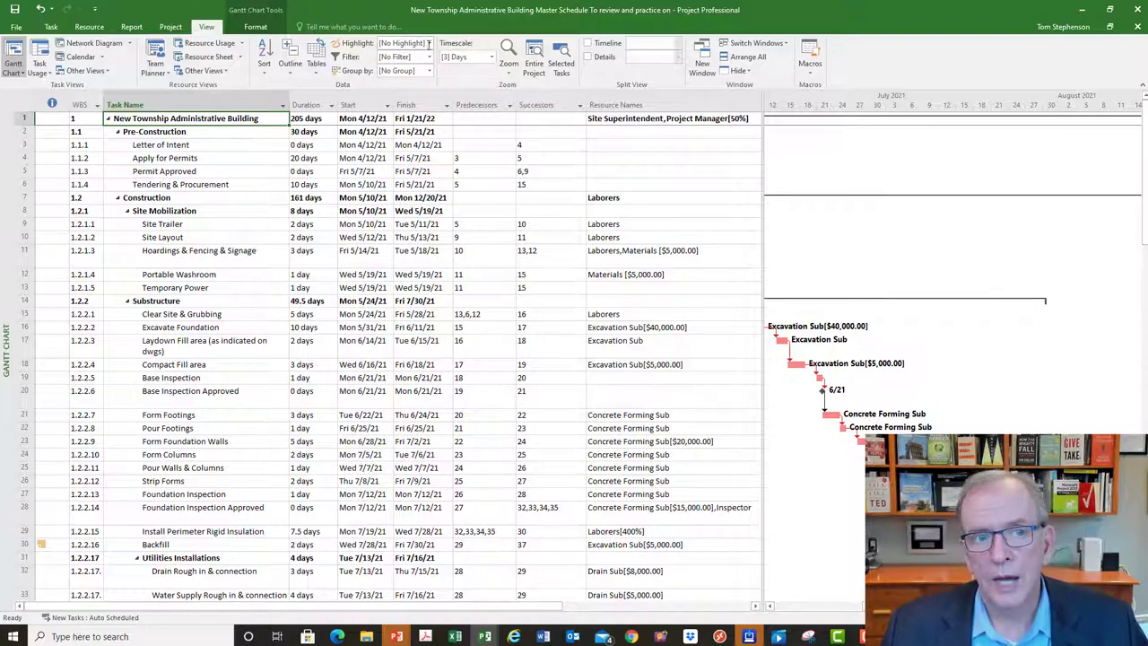
{"action": "left_click", "coordinate": [430, 44]}
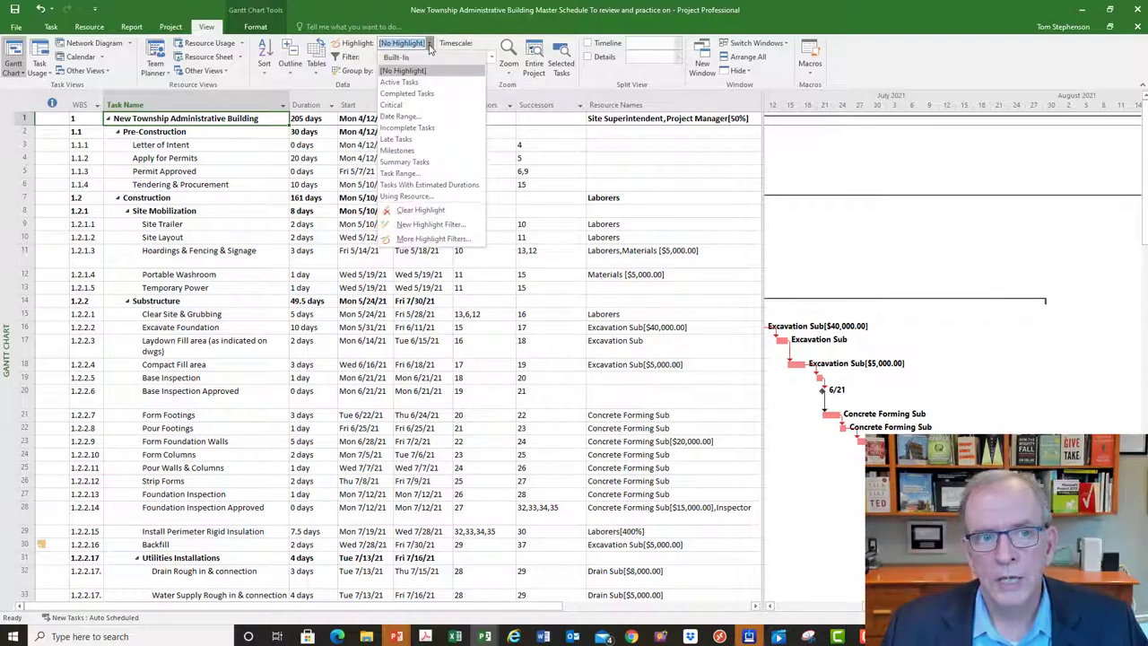
{"action": "left_click", "coordinate": [395, 105]}
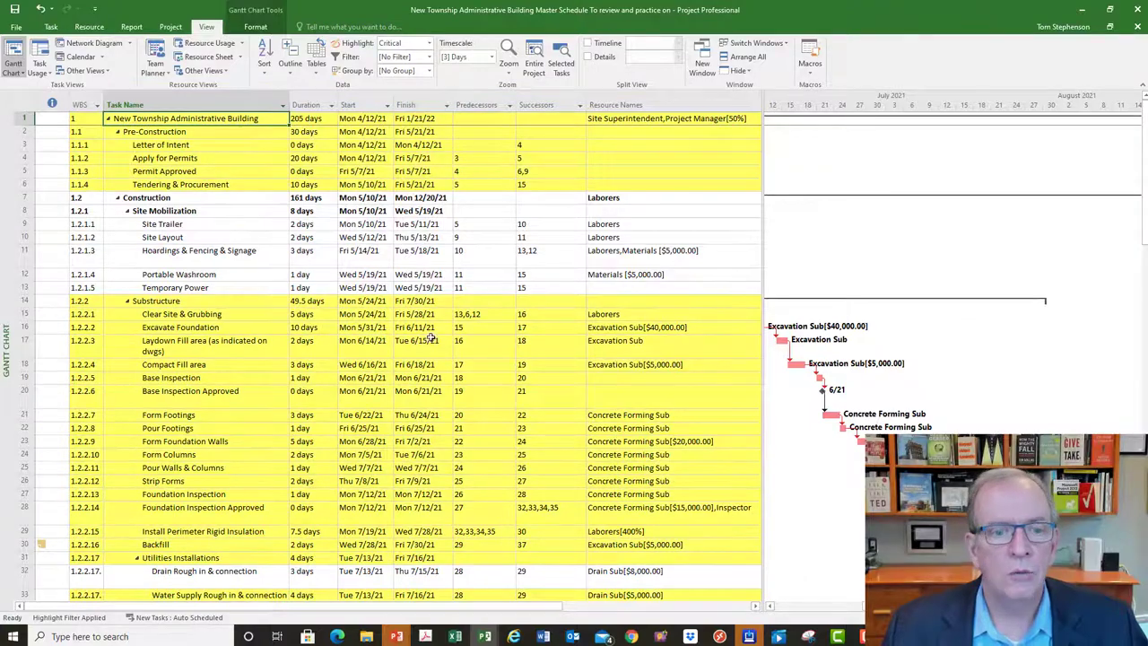
{"action": "scroll", "coordinate": [427, 338], "scroll_direction": "down", "scroll_amount": 9}
{"action": "scroll", "coordinate": [459, 318], "scroll_direction": "down", "scroll_amount": 3}
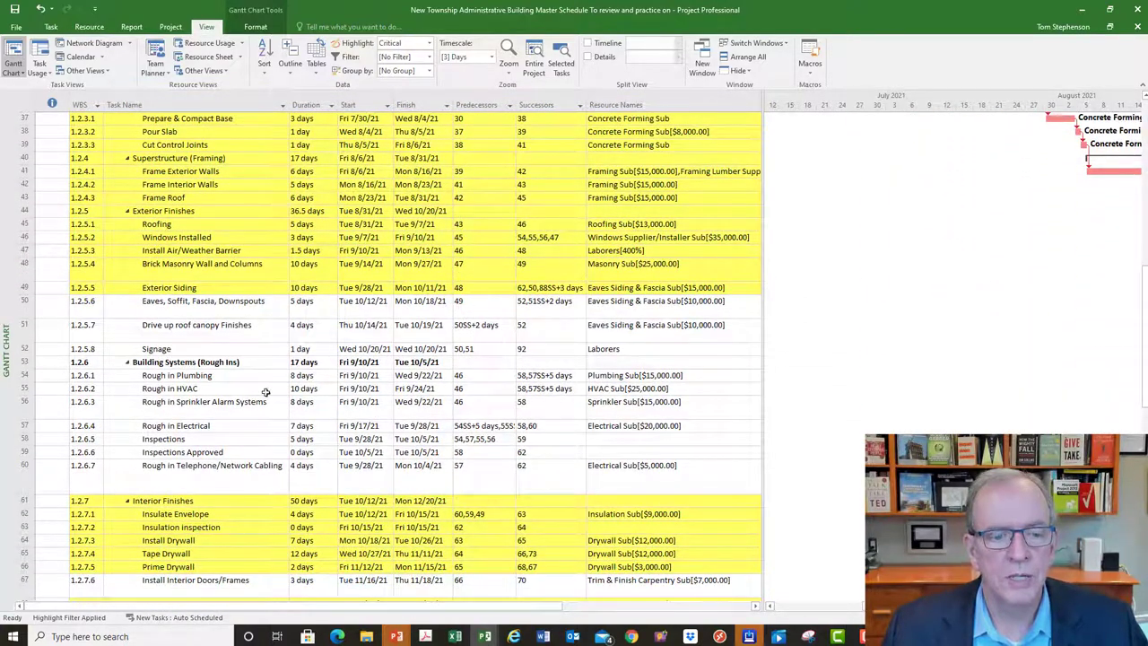
Replace the Critical highlight with a Using Resource highlight for tasks assigned to Plumbing Sub
{"action": "left_click", "coordinate": [430, 48]}
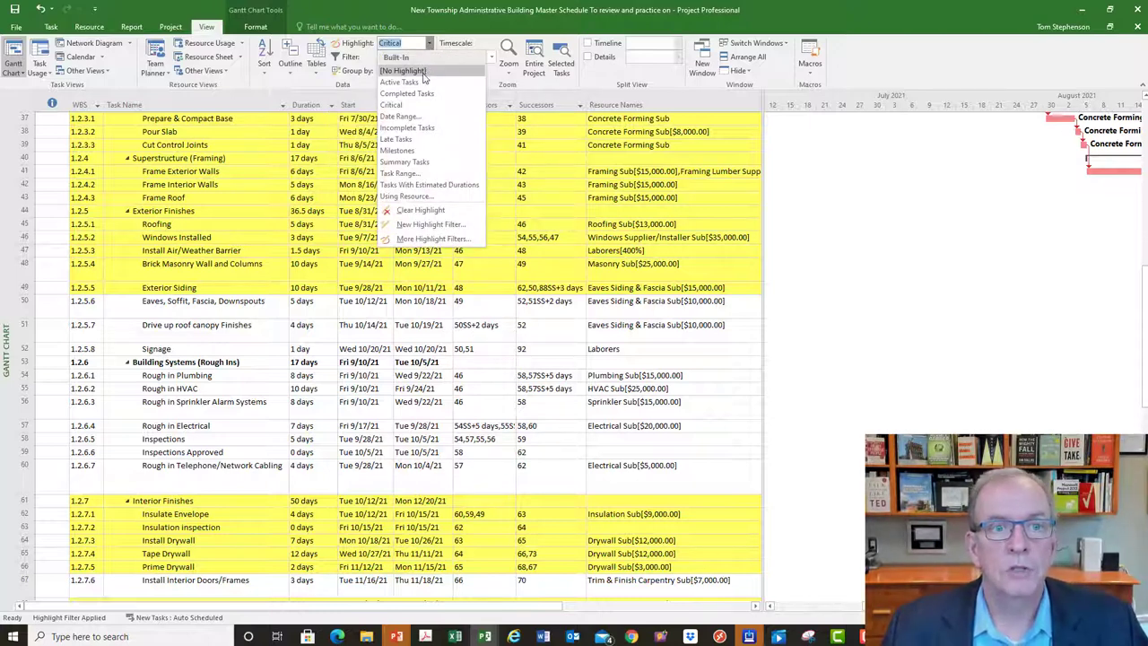
{"action": "left_click", "coordinate": [423, 74]}
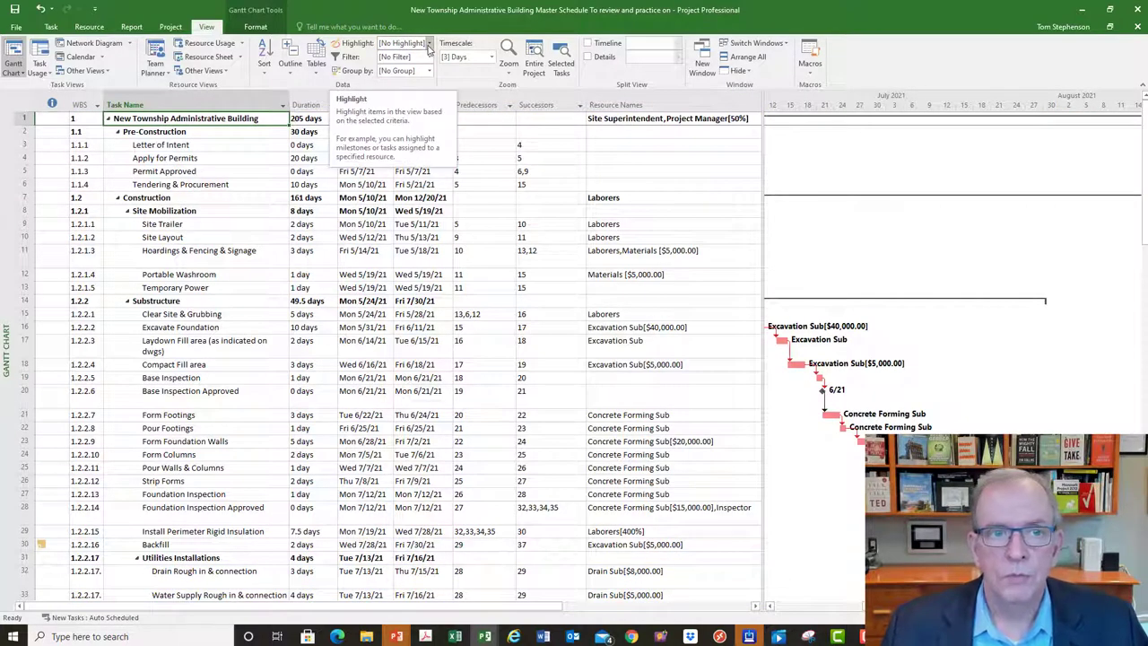
{"action": "left_click", "coordinate": [428, 44]}
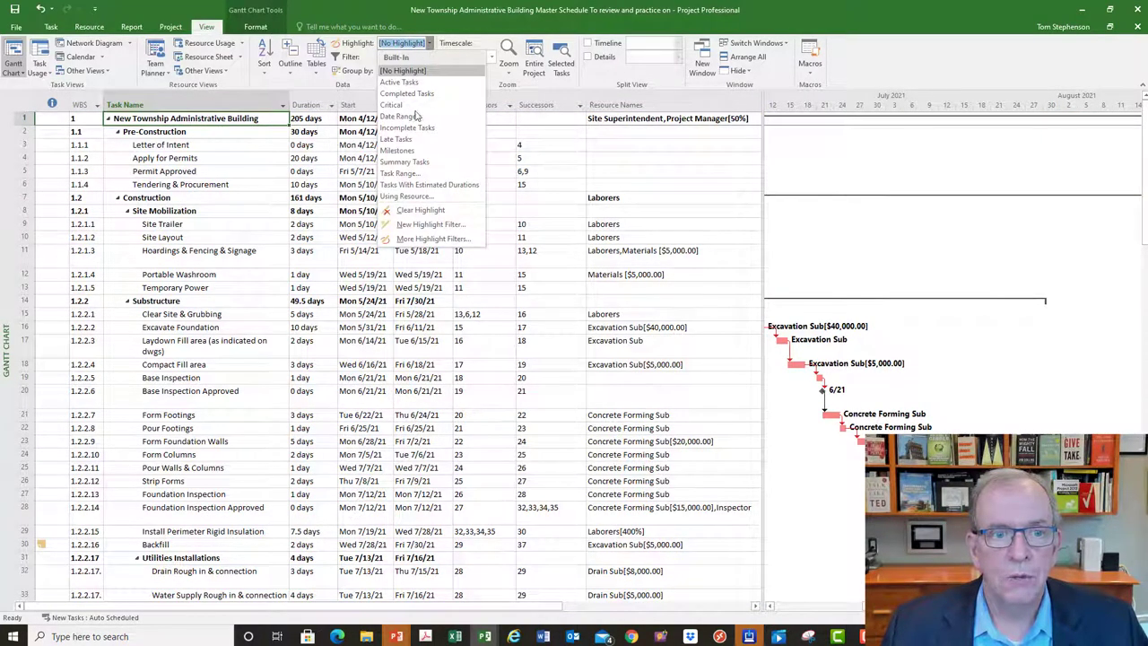
{"action": "left_click", "coordinate": [407, 198]}
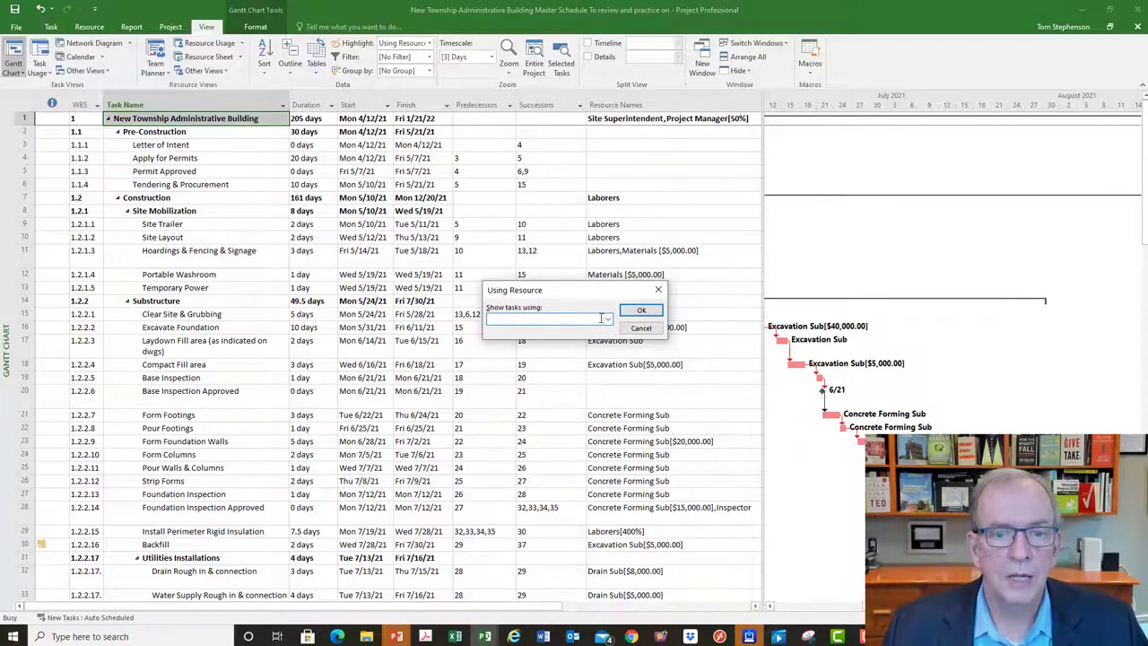
{"action": "left_click", "coordinate": [608, 319]}
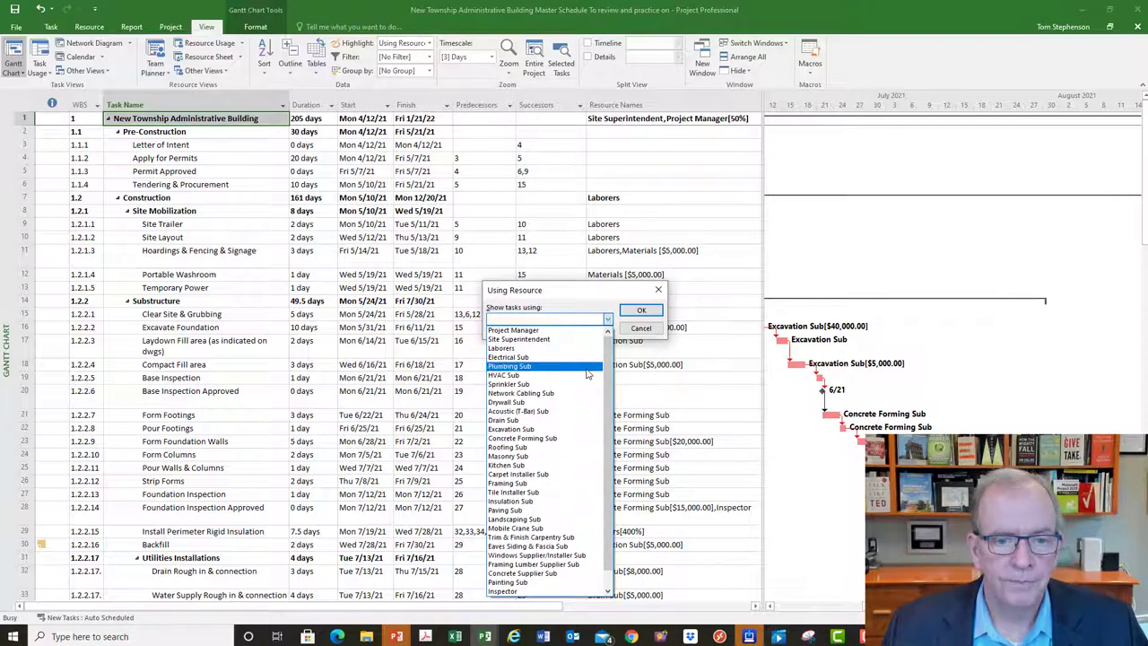
{"action": "left_click", "coordinate": [587, 367]}
{"action": "left_click", "coordinate": [641, 310]}
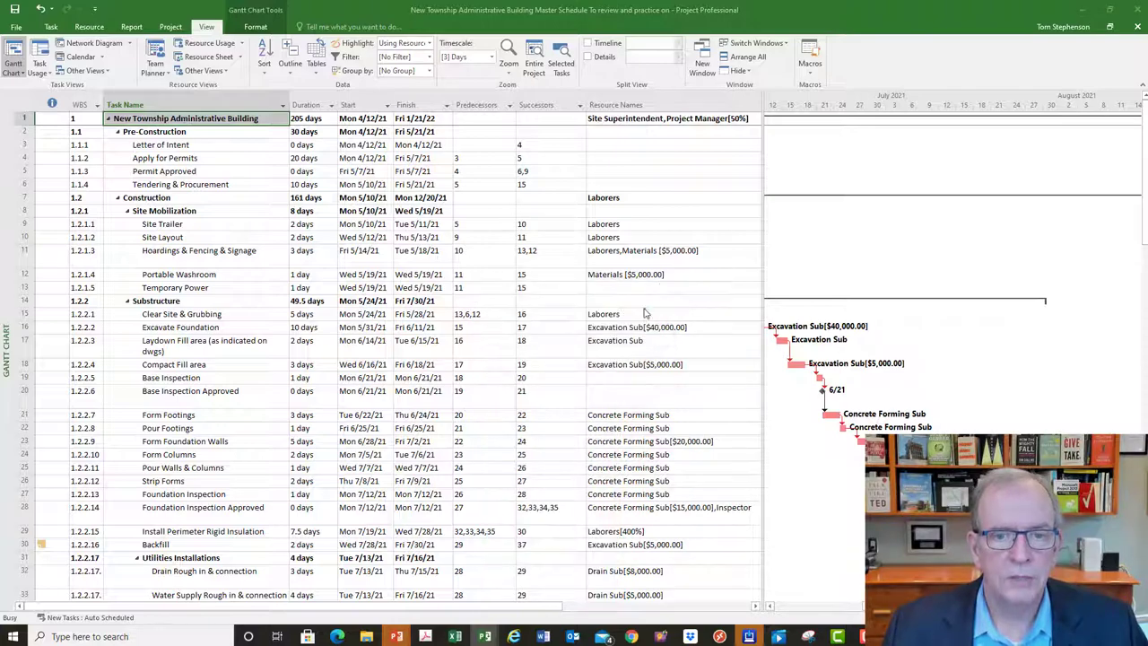
Look through the whole task list for the highlighted Plumbing Sub tasks
{"action": "scroll", "coordinate": [643, 306], "scroll_direction": "down", "scroll_amount": 11}
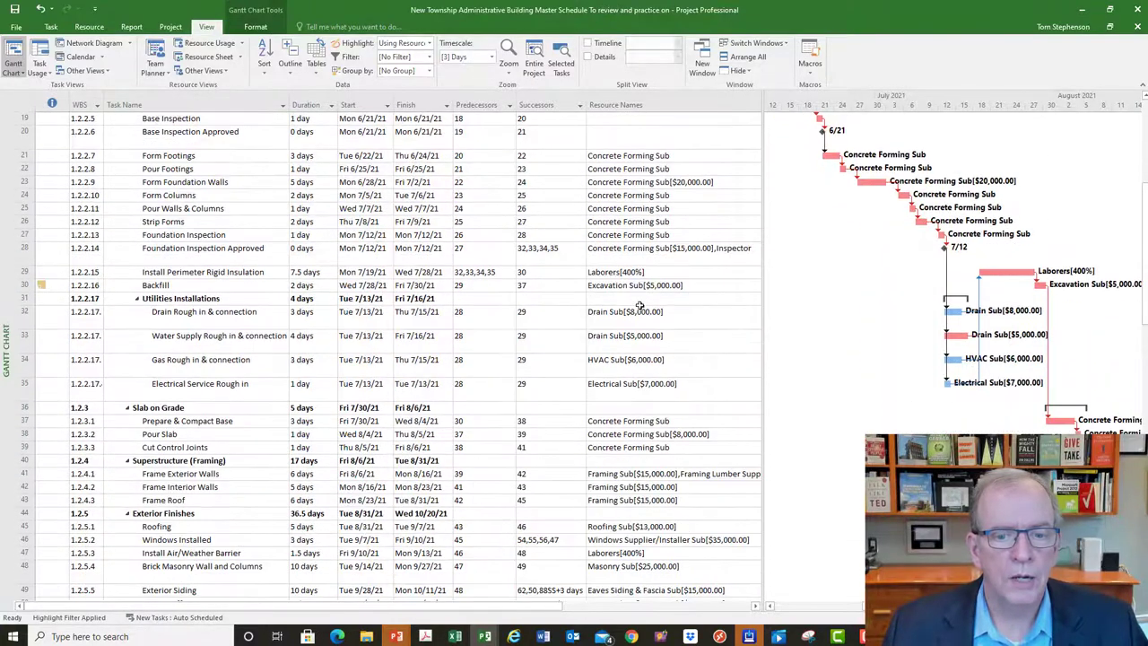
{"action": "scroll", "coordinate": [642, 305], "scroll_direction": "down", "scroll_amount": 7}
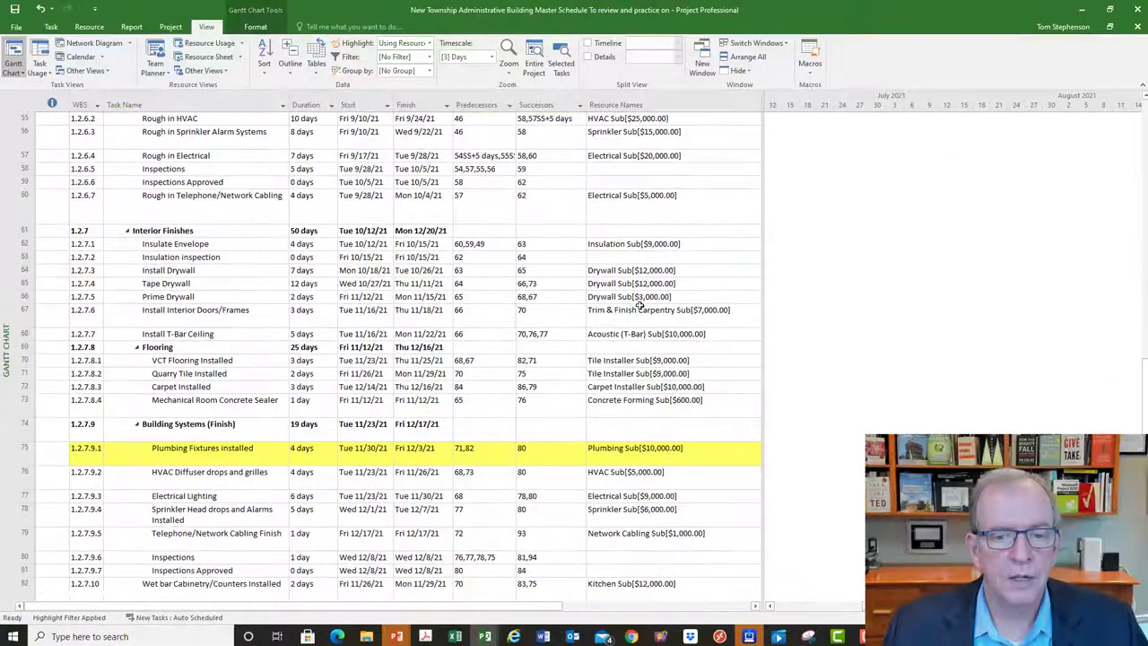
{"action": "scroll", "coordinate": [639, 306], "scroll_direction": "up", "scroll_amount": 3}
{"action": "scroll", "coordinate": [640, 306], "scroll_direction": "down", "scroll_amount": 6}
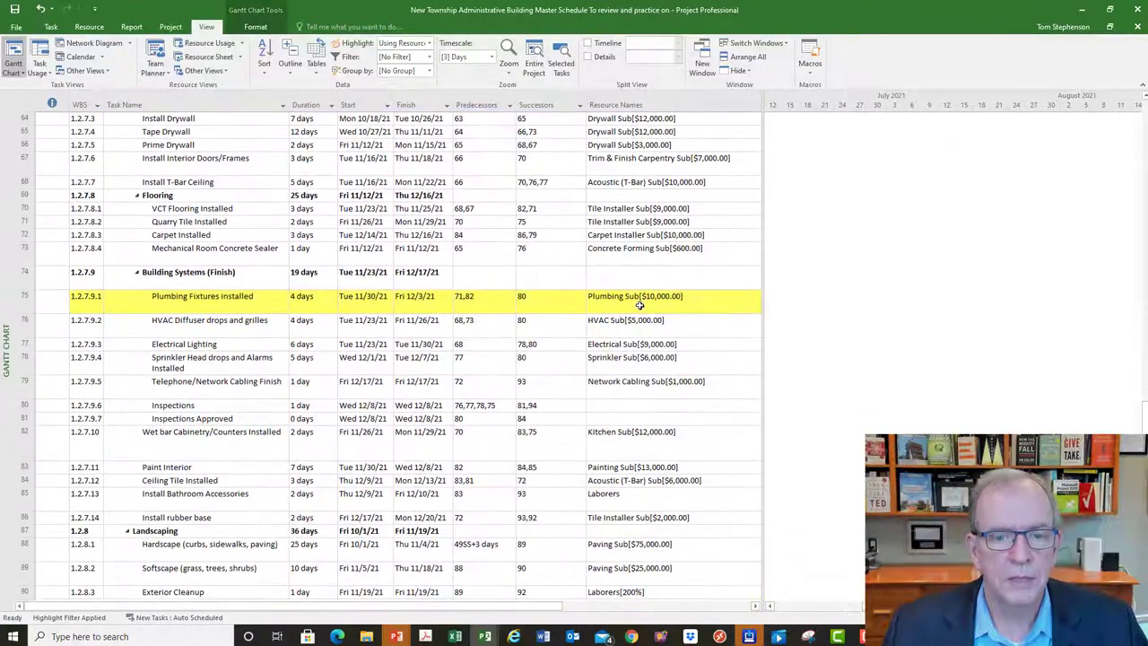
{"action": "scroll", "coordinate": [640, 306], "scroll_direction": "up", "scroll_amount": 6}
{"action": "scroll", "coordinate": [639, 306], "scroll_direction": "down", "scroll_amount": 14}
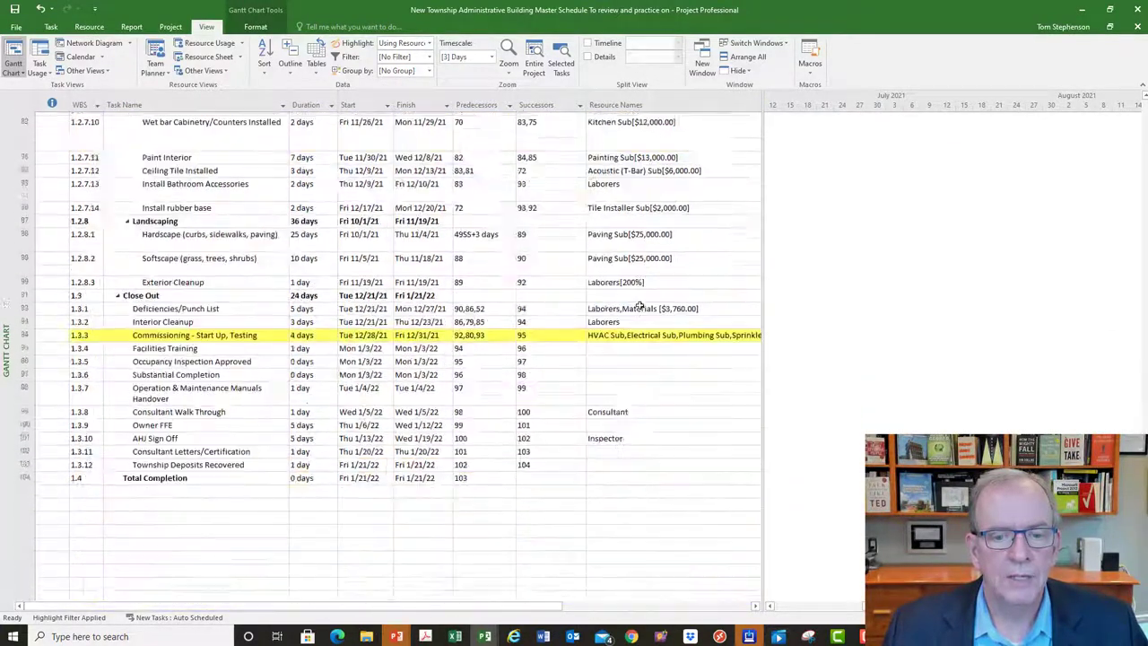
{"action": "scroll", "coordinate": [639, 306], "scroll_direction": "up", "scroll_amount": 14}
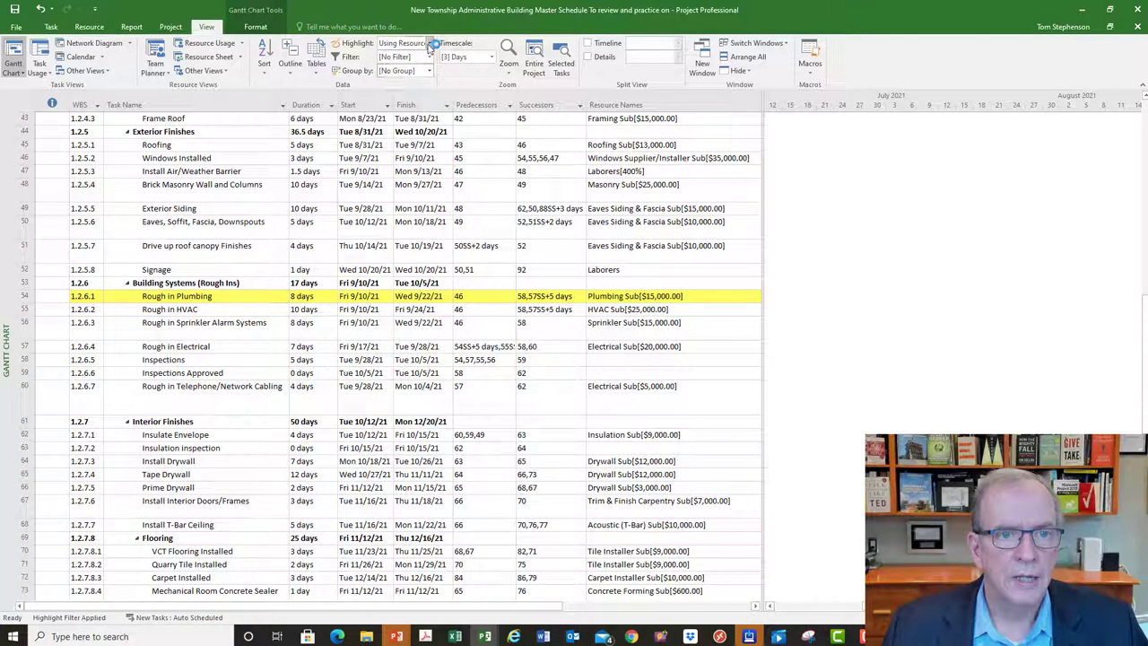
Clear the Plumbing Sub highlight and group the Gantt Chart tasks by Resource
{"action": "left_click", "coordinate": [429, 43]}
{"action": "left_click", "coordinate": [429, 71]}
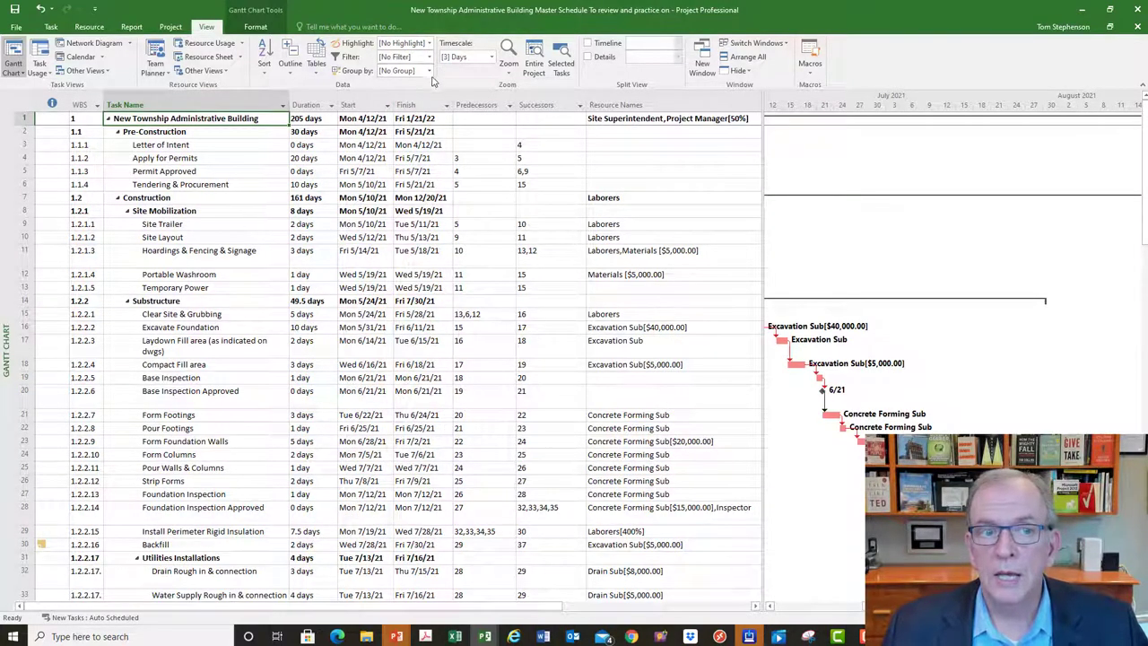
{"action": "left_click", "coordinate": [430, 71]}
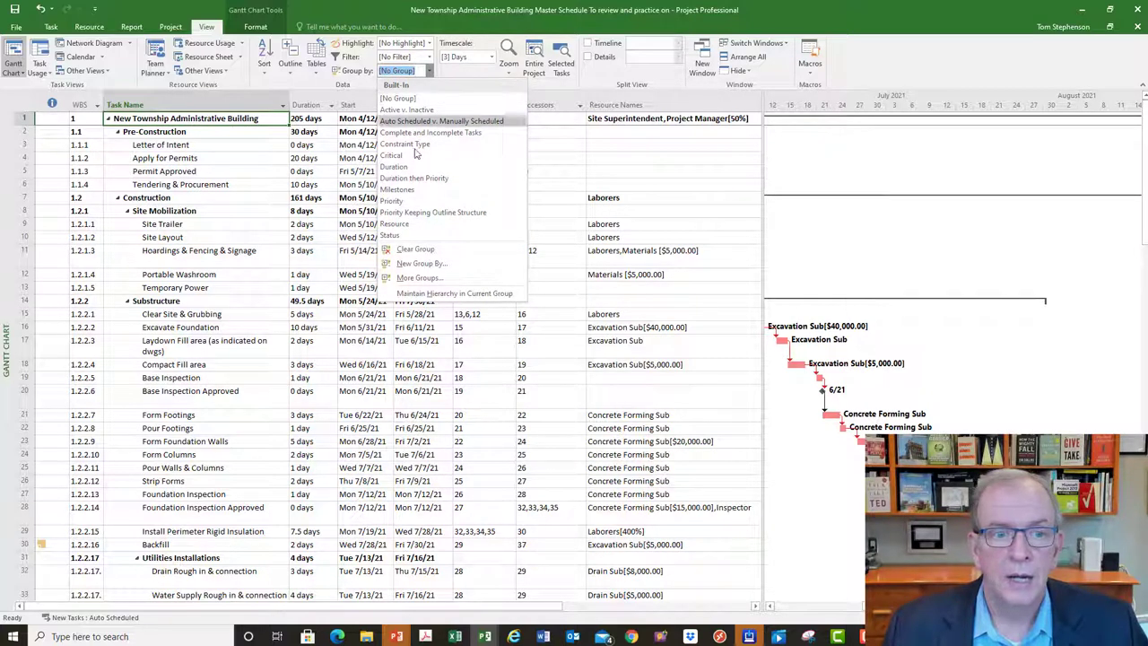
{"action": "left_click", "coordinate": [395, 224]}
Review the resource groups and the tasks listed under each subcontractor, from Acoustic (T-Bar) Sub down to Laborers
{"action": "scroll", "coordinate": [404, 228], "scroll_direction": "down", "scroll_amount": 5}
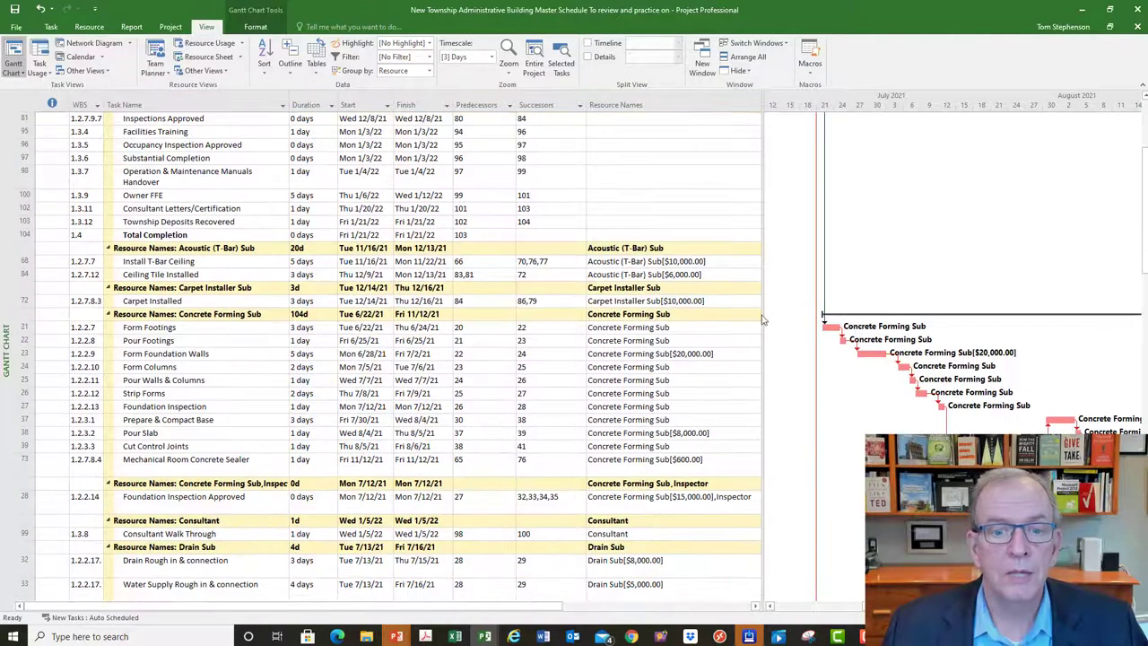
{"action": "scroll", "coordinate": [618, 240], "scroll_direction": "down", "scroll_amount": 2}
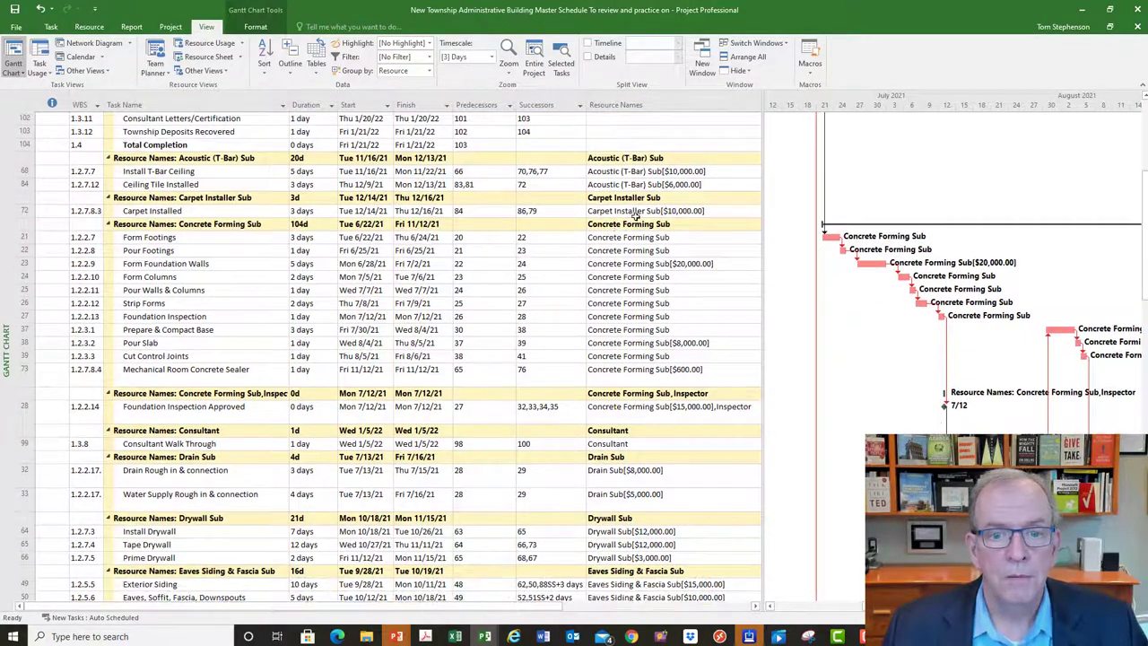
{"action": "scroll", "coordinate": [648, 329], "scroll_direction": "down", "scroll_amount": 3}
{"action": "scroll", "coordinate": [647, 329], "scroll_direction": "down", "scroll_amount": 3}
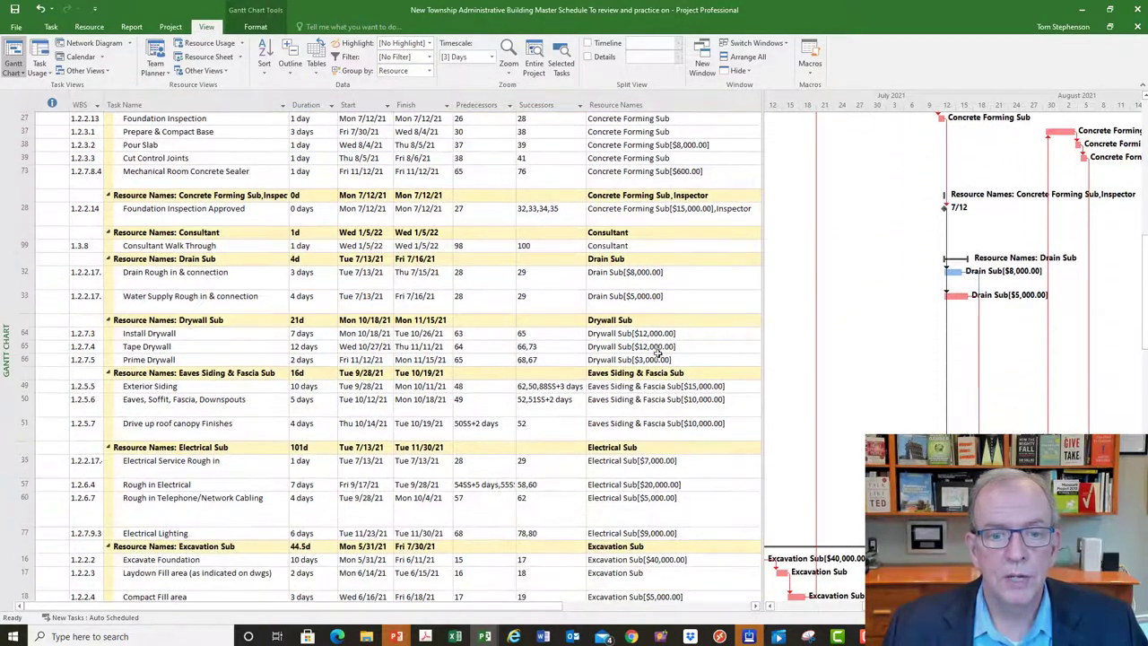
{"action": "scroll", "coordinate": [647, 362], "scroll_direction": "down", "scroll_amount": 3}
{"action": "scroll", "coordinate": [648, 361], "scroll_direction": "down", "scroll_amount": 1}
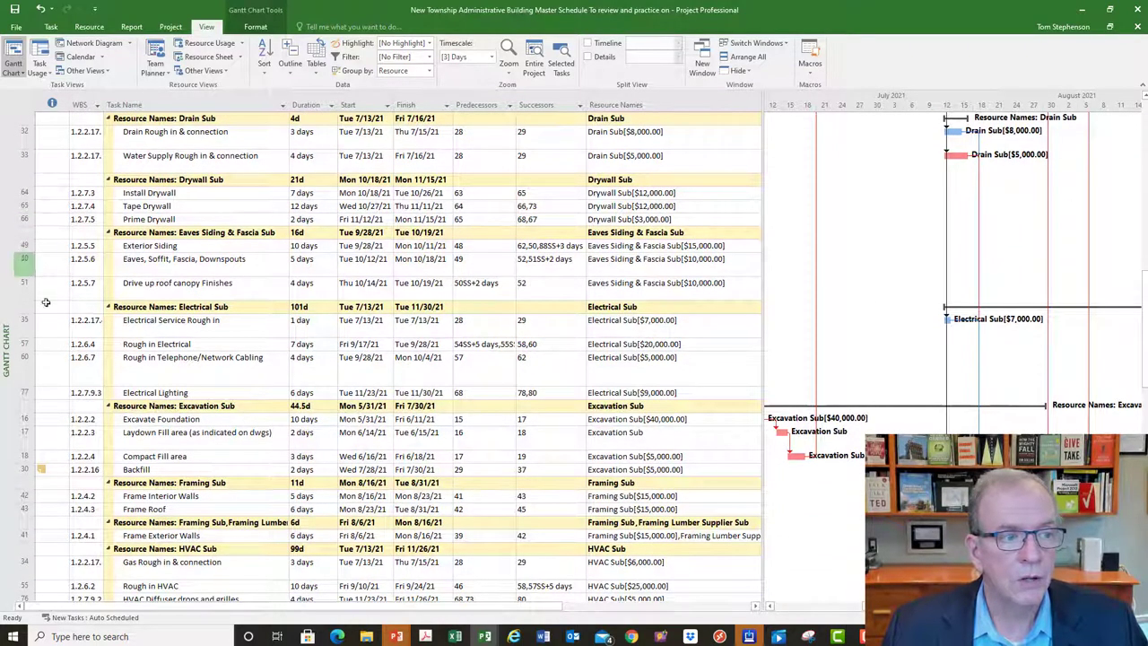
{"action": "scroll", "coordinate": [341, 303], "scroll_direction": "down", "scroll_amount": 2}
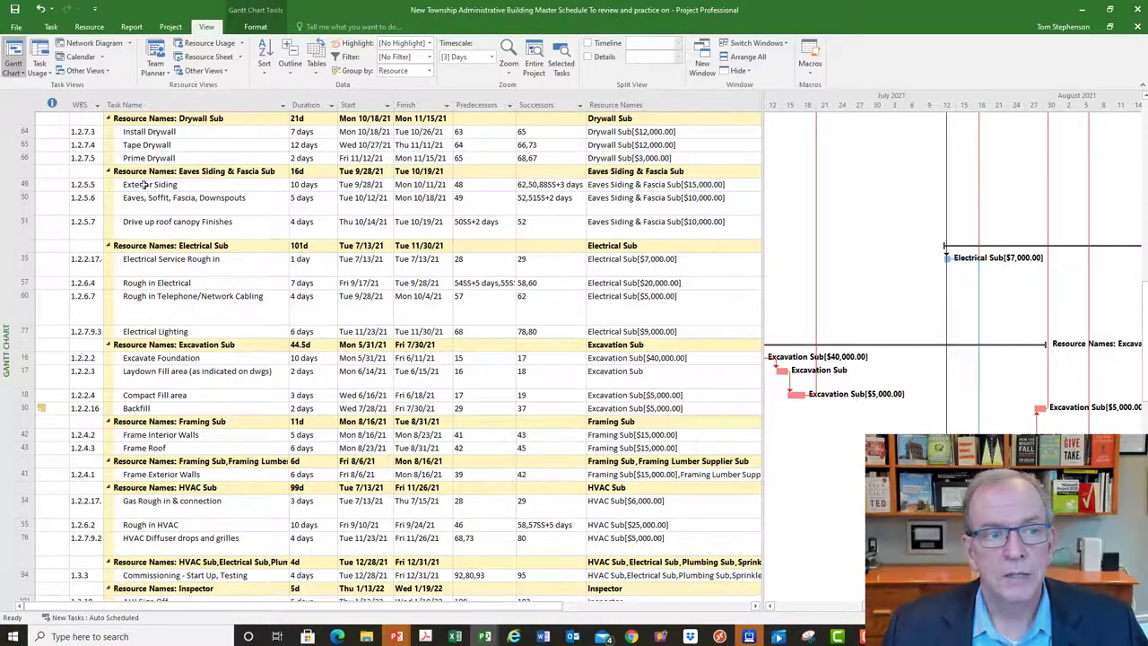
{"action": "scroll", "coordinate": [638, 227], "scroll_direction": "down", "scroll_amount": 5}
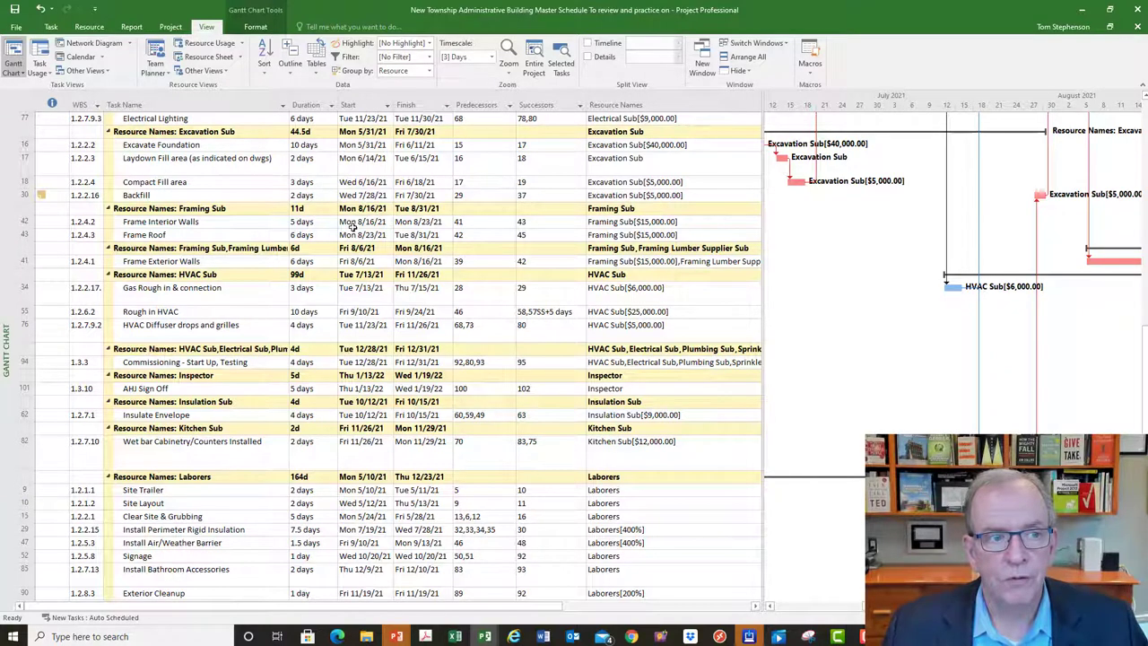
Collapse the Excavation Sub resource group and expand it again to show its tasks
{"action": "left_click", "coordinate": [108, 132]}
{"action": "left_click", "coordinate": [109, 132]}
{"action": "left_click", "coordinate": [109, 144]}
{"action": "left_click", "coordinate": [108, 145]}
{"action": "left_click", "coordinate": [106, 133]}
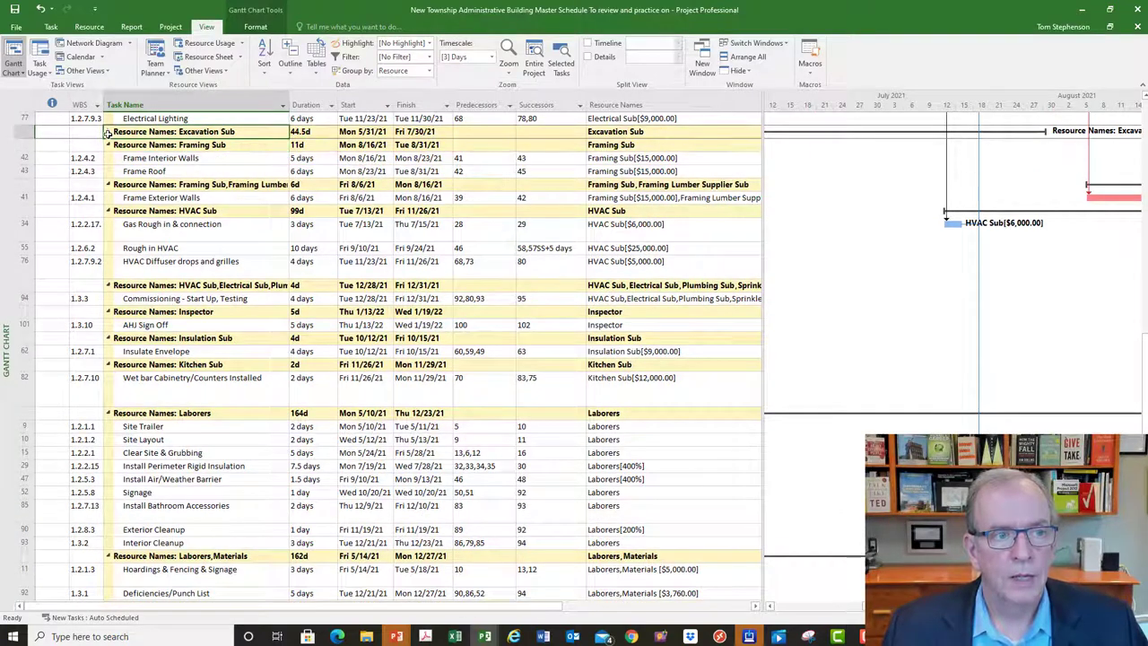
{"action": "left_click", "coordinate": [108, 132]}
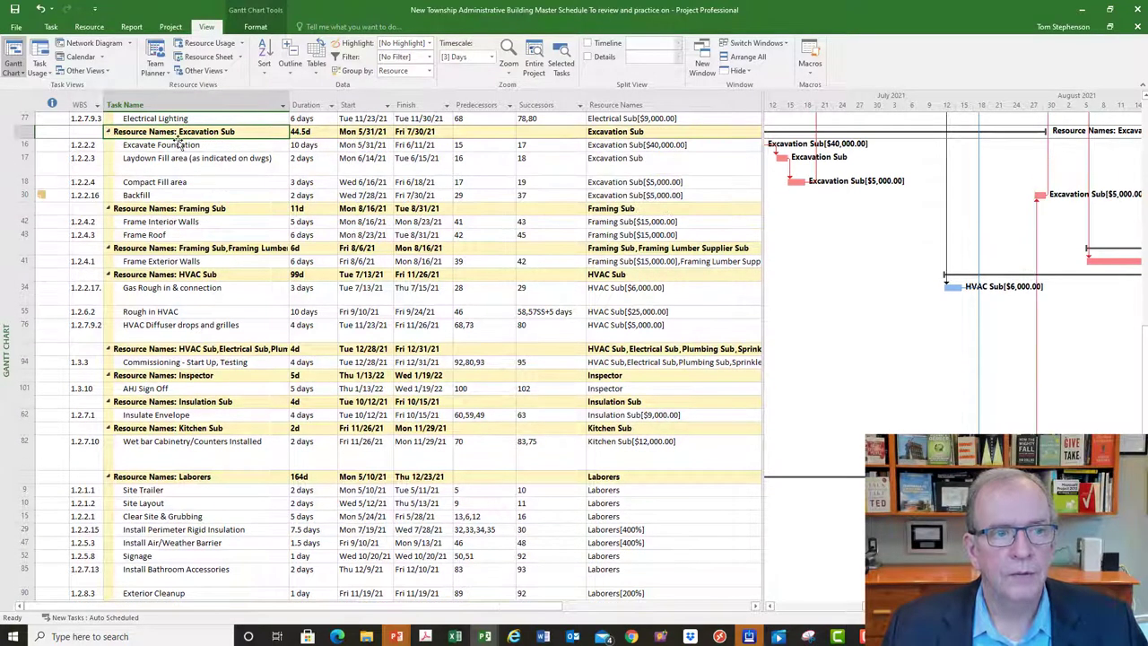
Remove the Resource grouping from the Gantt Chart and hide the summary tasks
{"action": "left_click", "coordinate": [430, 73]}
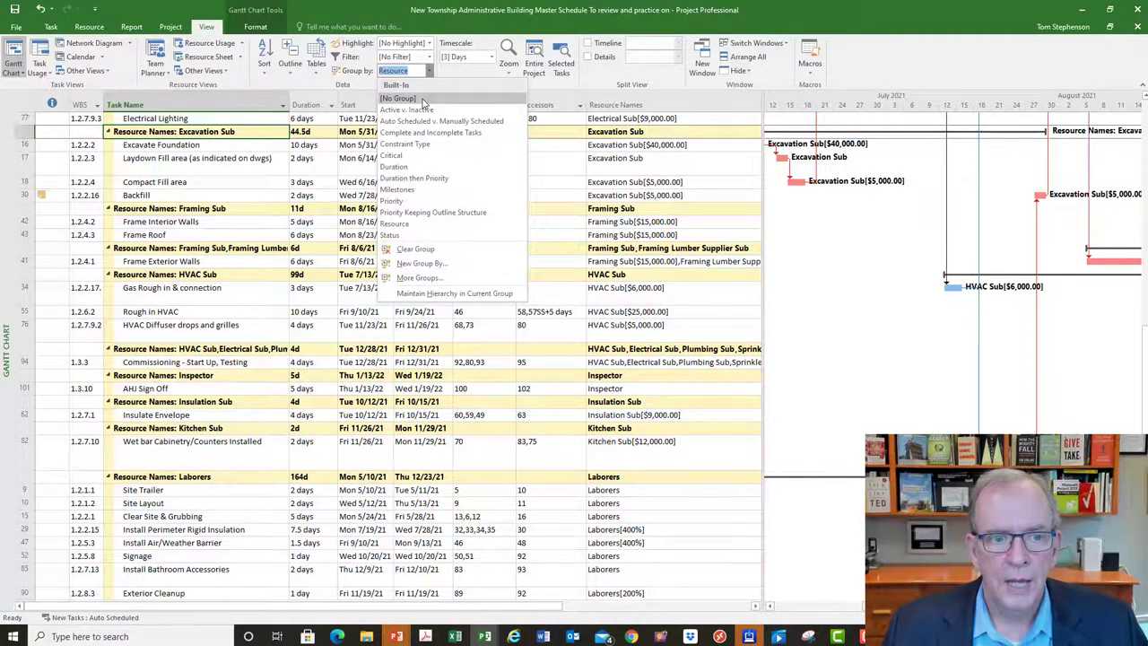
{"action": "left_click", "coordinate": [398, 98]}
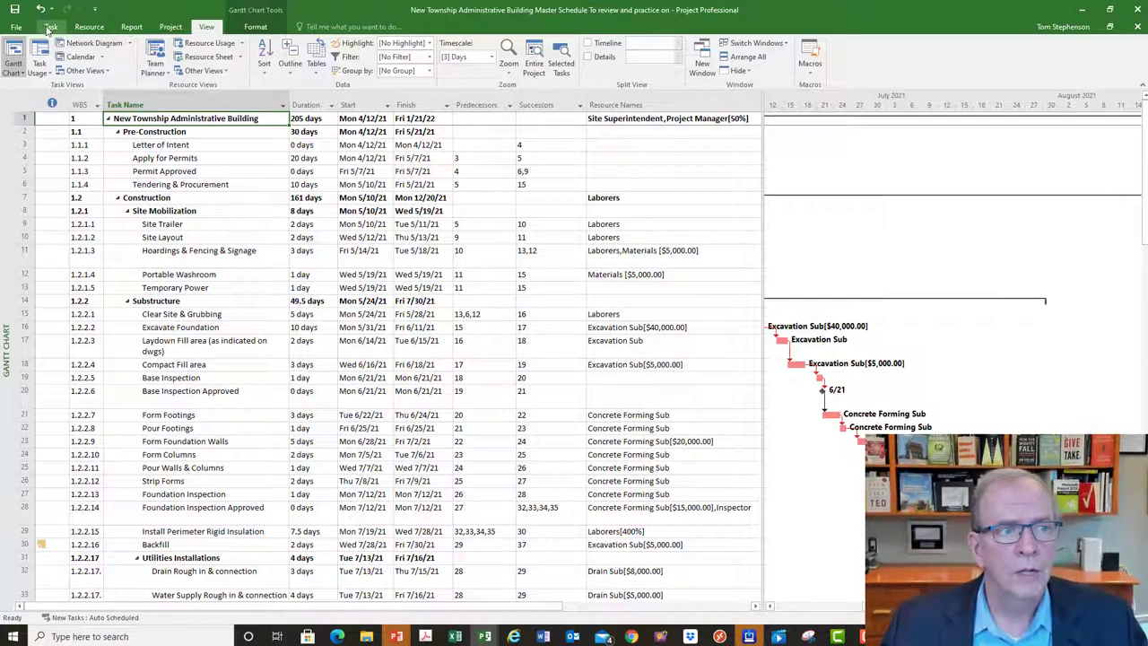
{"action": "left_click", "coordinate": [256, 27]}
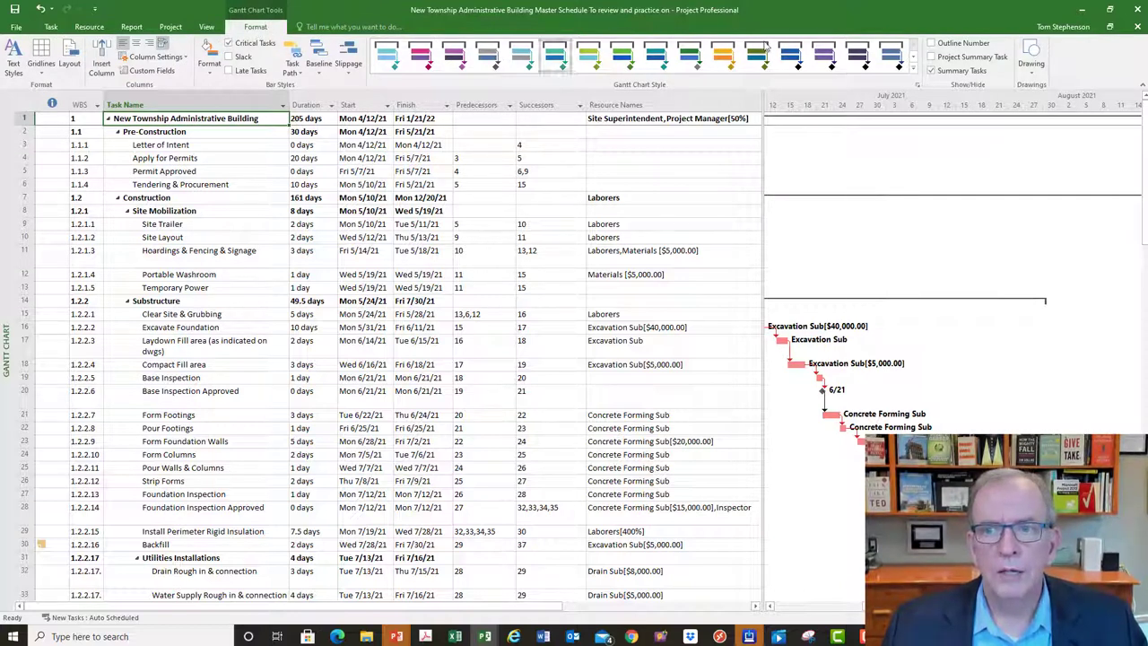
{"action": "left_click", "coordinate": [932, 70]}
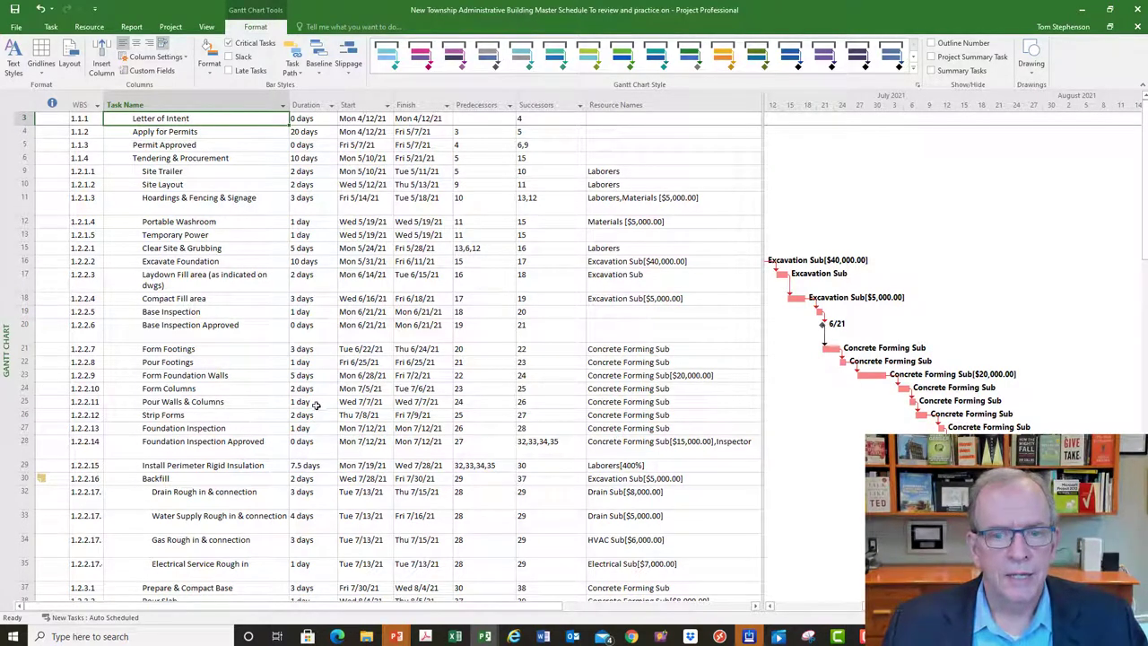
{"action": "scroll", "coordinate": [315, 391], "scroll_direction": "down", "scroll_amount": 2}
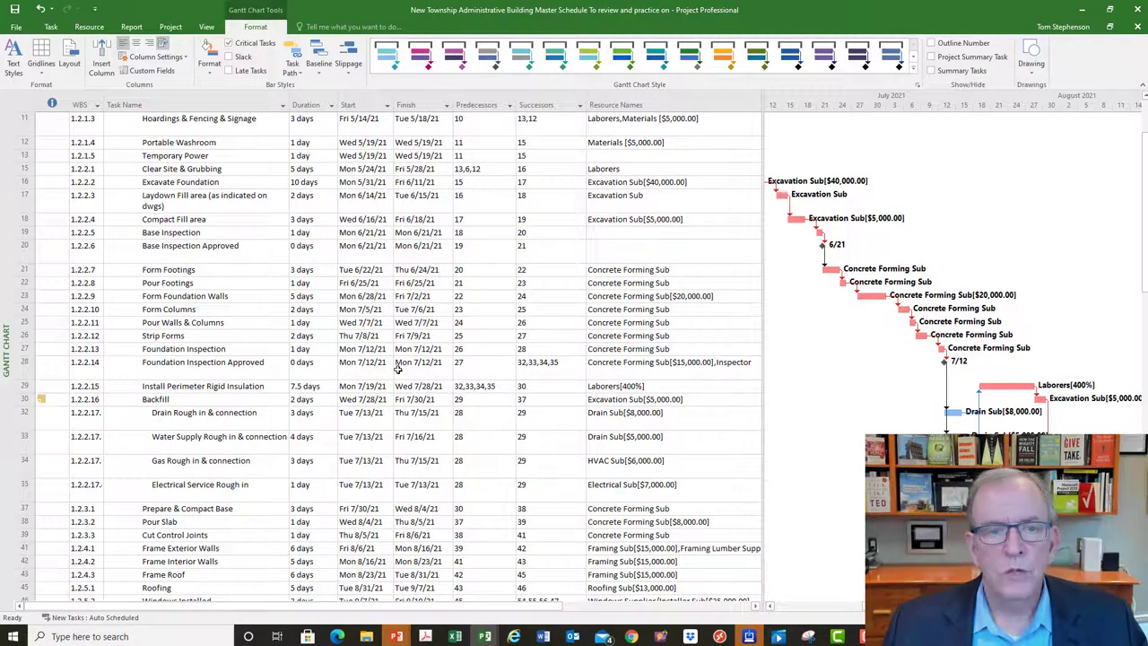
{"action": "scroll", "coordinate": [397, 368], "scroll_direction": "up", "scroll_amount": 2}
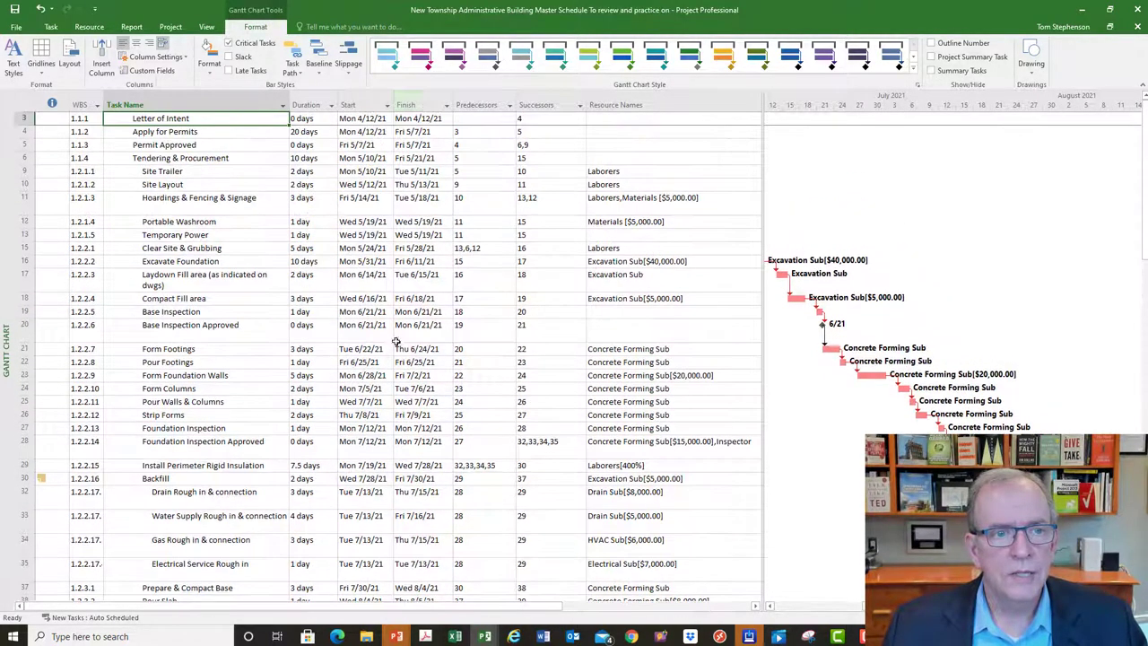
Sort the tasks by start date from earliest to latest and review their order and Gantt bars into December 2021
{"action": "left_click", "coordinate": [387, 107]}
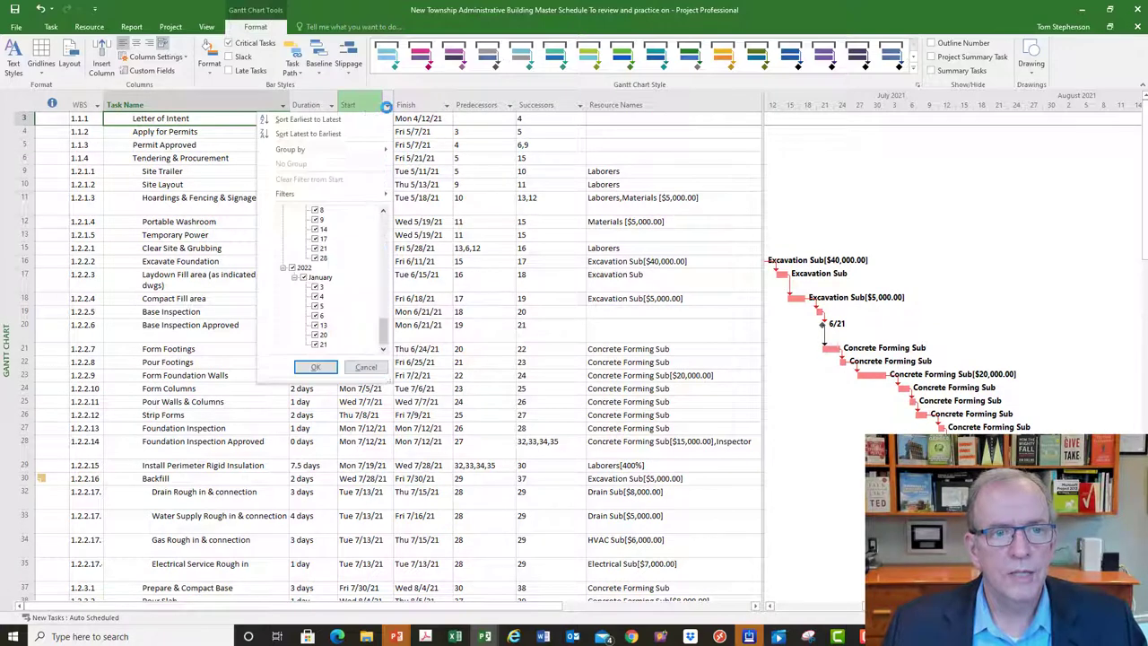
{"action": "left_click", "coordinate": [318, 123]}
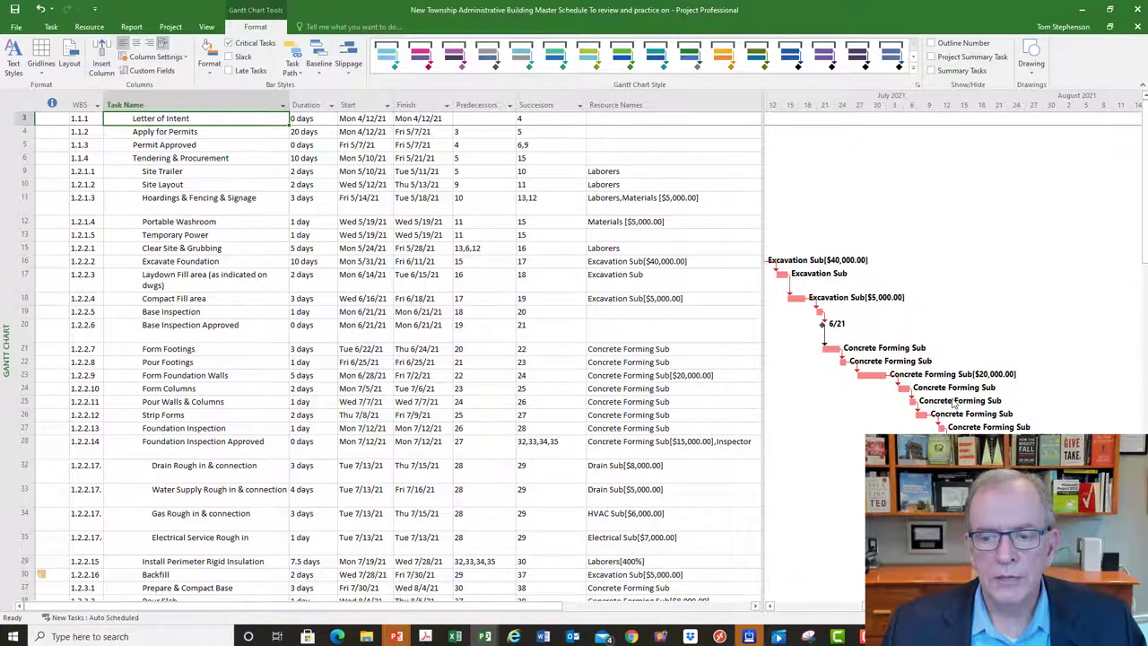
{"action": "scroll", "coordinate": [955, 405], "scroll_direction": "down", "scroll_amount": 2}
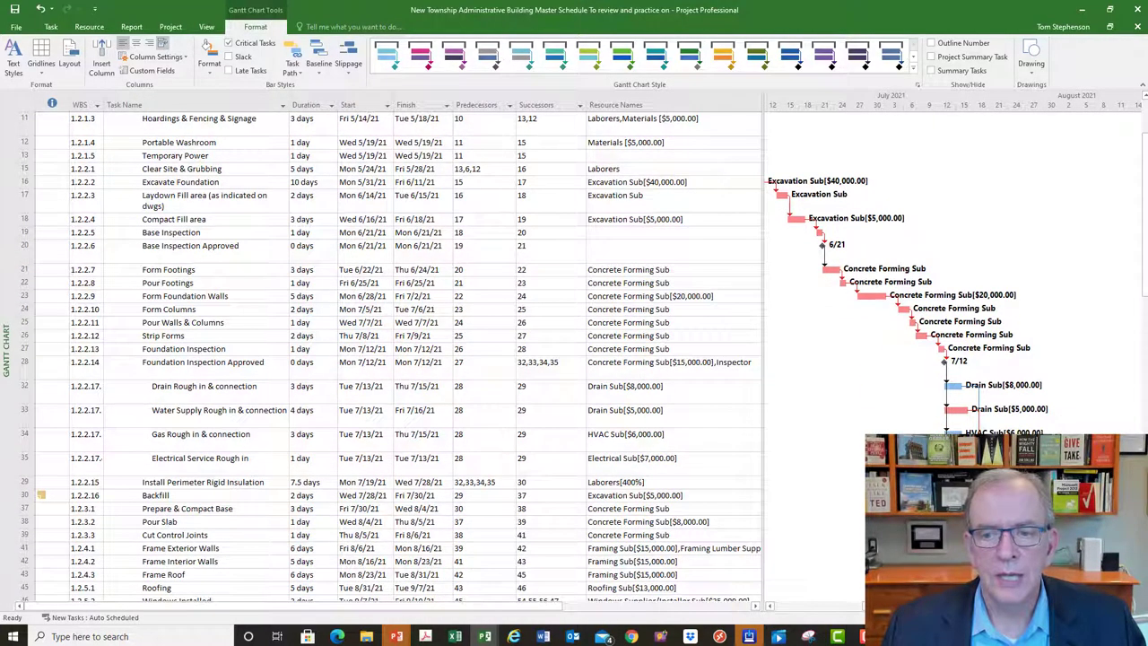
{"action": "scroll", "coordinate": [912, 391], "scroll_direction": "down", "scroll_amount": 1}
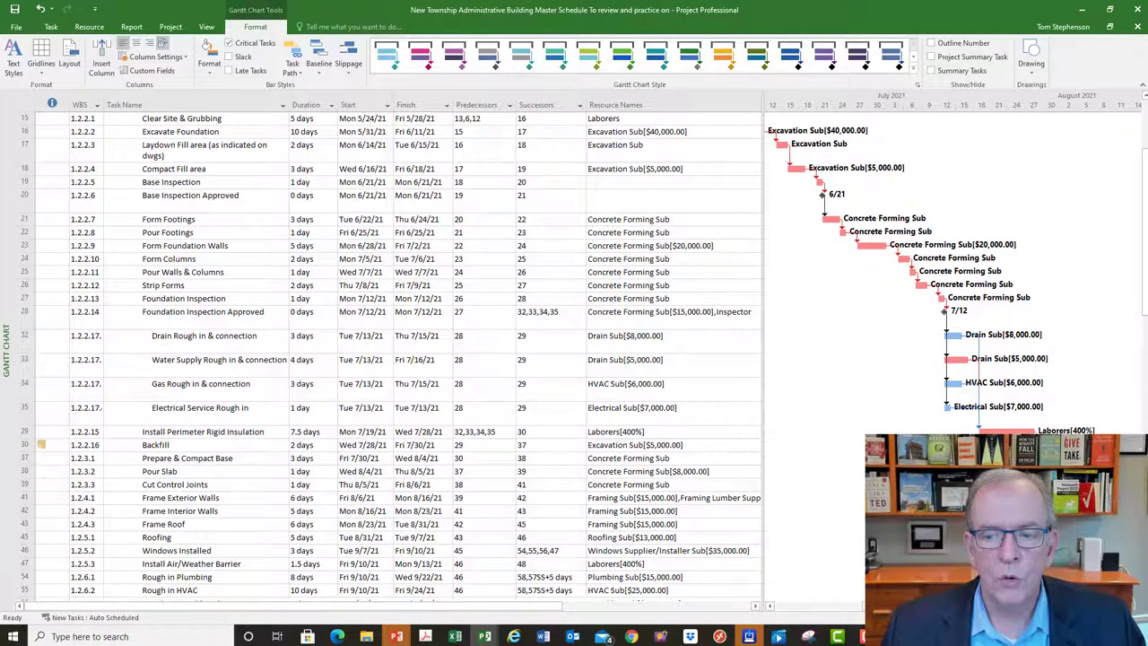
{"action": "scroll", "coordinate": [584, 379], "scroll_direction": "down", "scroll_amount": 2}
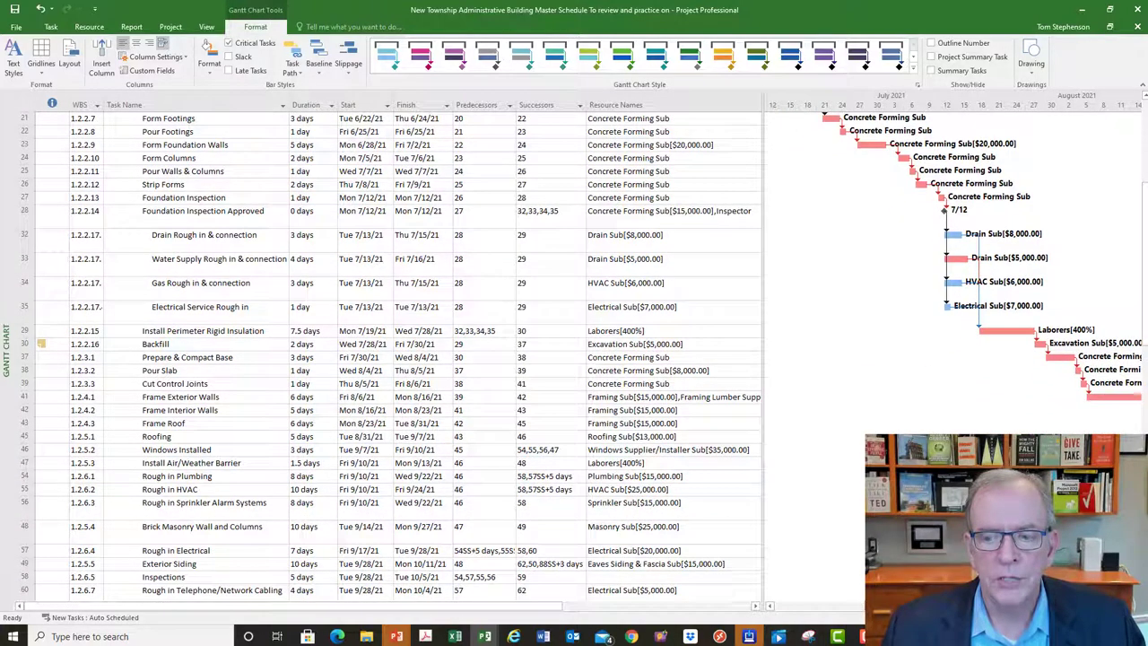
{"action": "scroll", "coordinate": [951, 269], "scroll_direction": "right", "scroll_amount": 3}
{"action": "scroll", "coordinate": [969, 372], "scroll_direction": "down", "scroll_amount": 6}
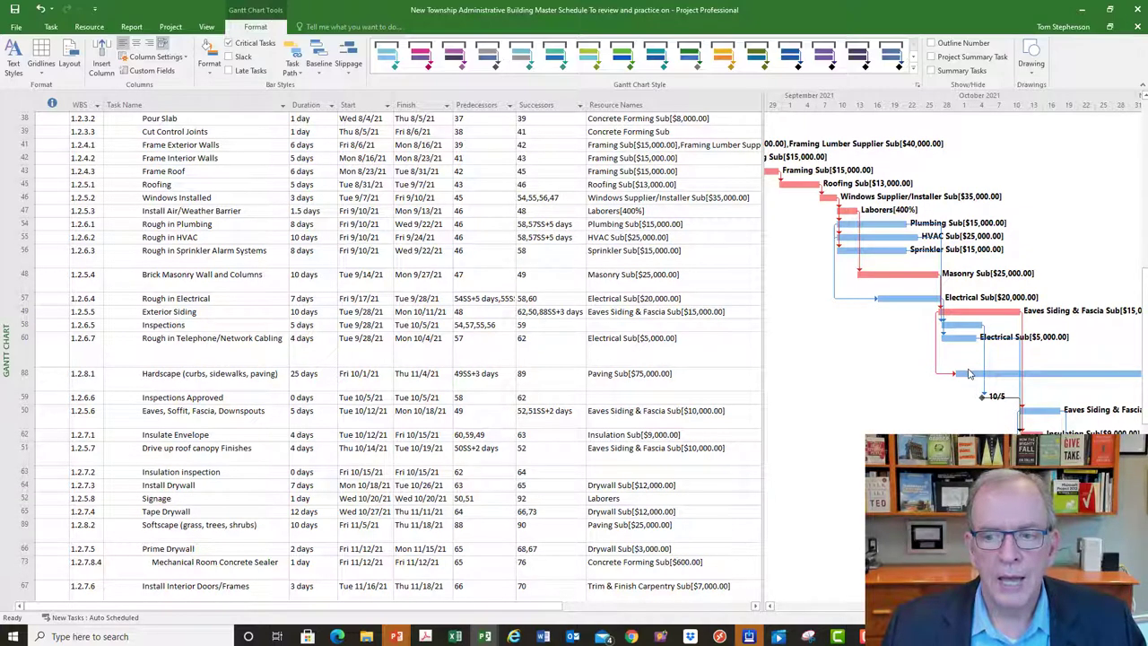
{"action": "scroll", "coordinate": [966, 373], "scroll_direction": "down", "scroll_amount": 5}
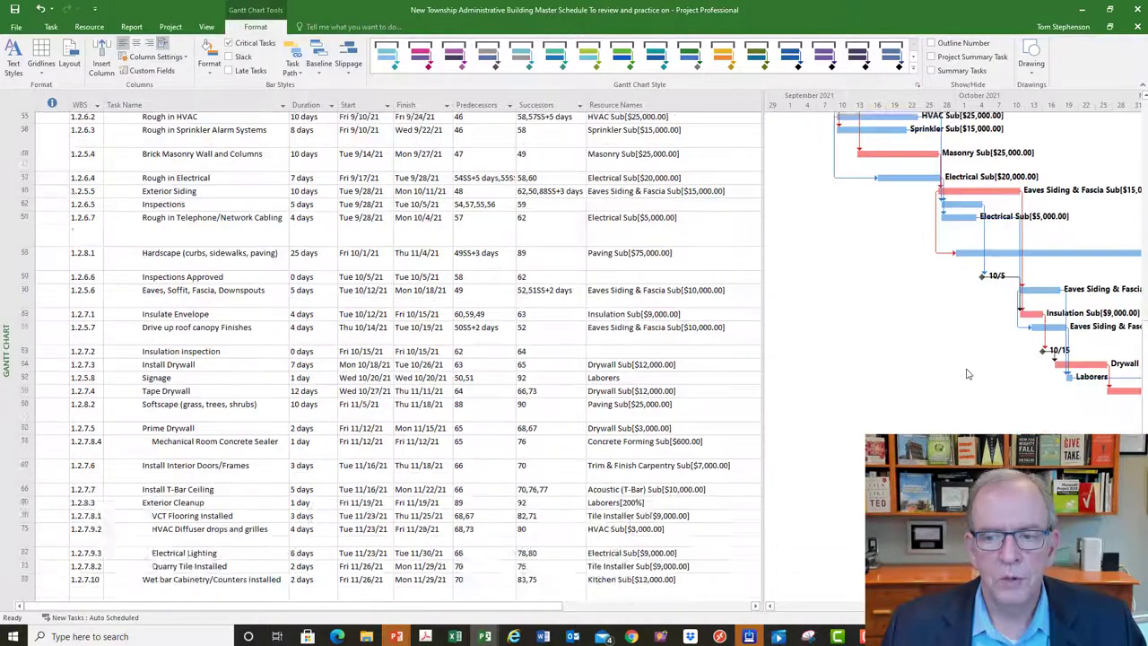
{"action": "scroll", "coordinate": [953, 269], "scroll_direction": "right", "scroll_amount": 5}
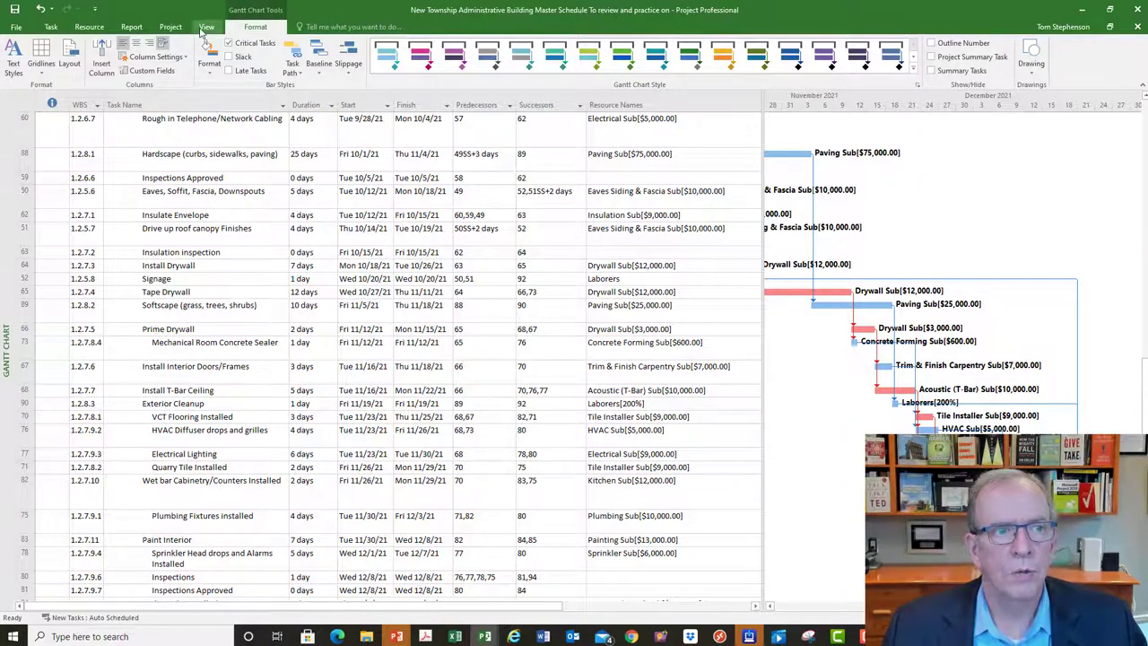
Sort the task list by ID
{"action": "left_click", "coordinate": [204, 28]}
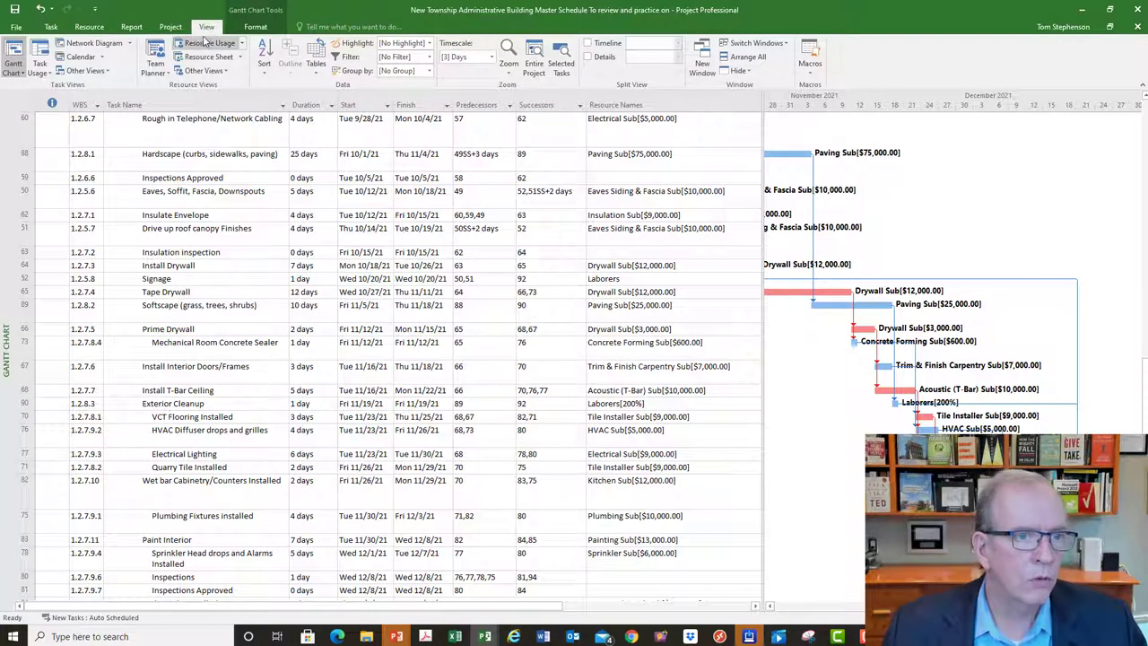
{"action": "left_click", "coordinate": [265, 69]}
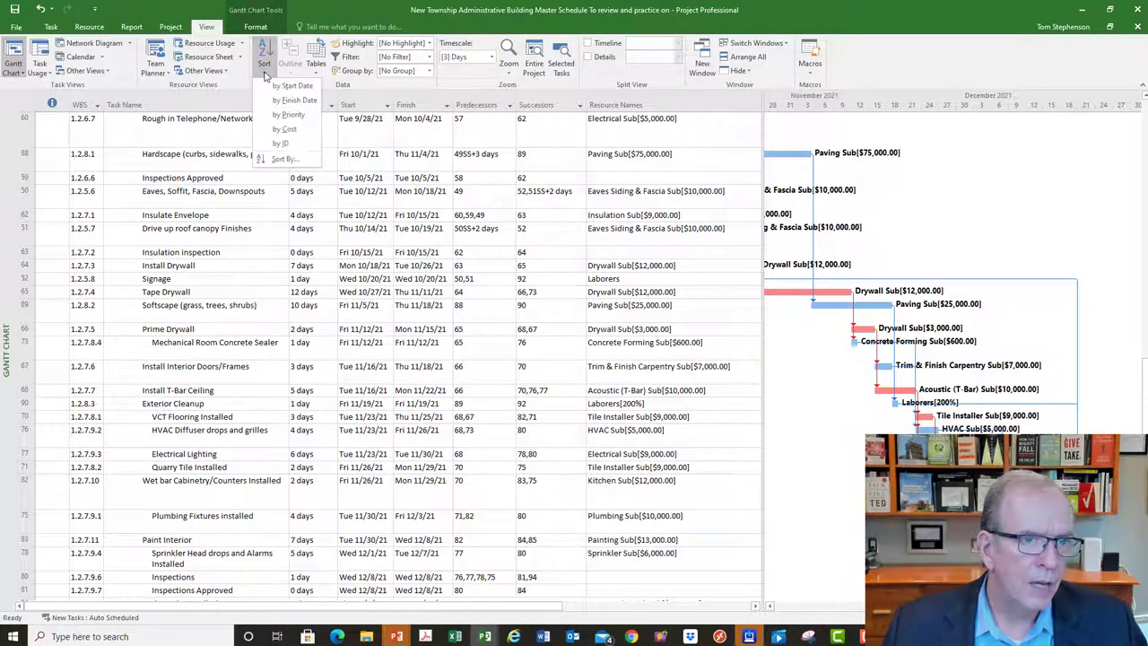
{"action": "left_click", "coordinate": [280, 145]}
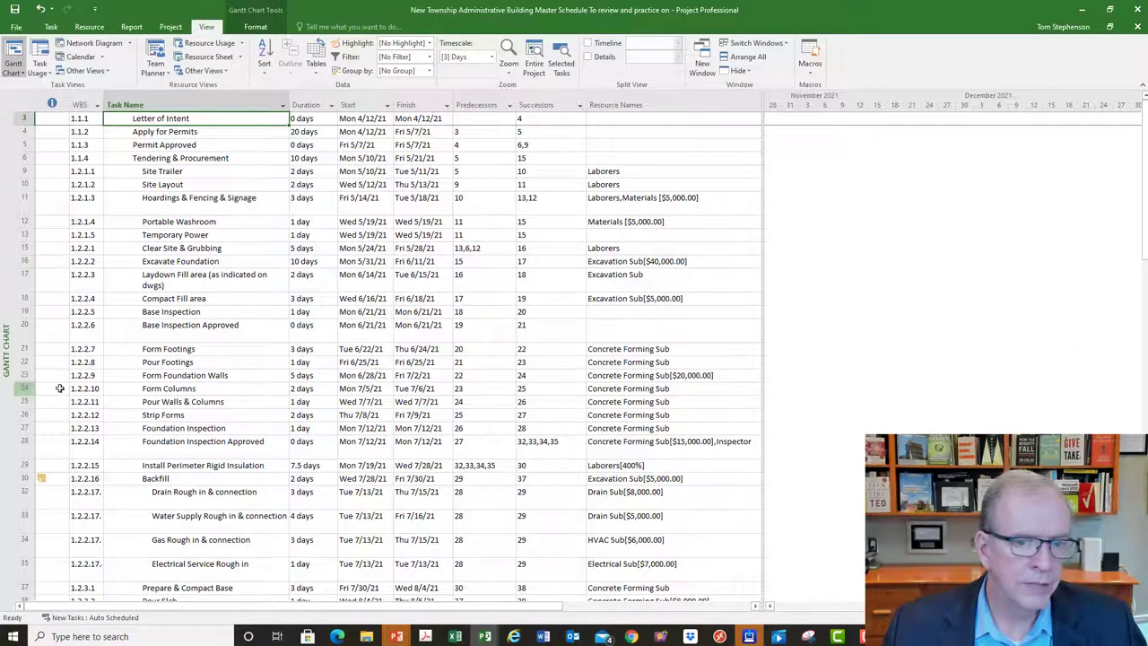
Select the Base Inspection Approved task, bring its date into view with Scroll to Task, and look over the neighbouring tasks
{"action": "left_click", "coordinate": [195, 337]}
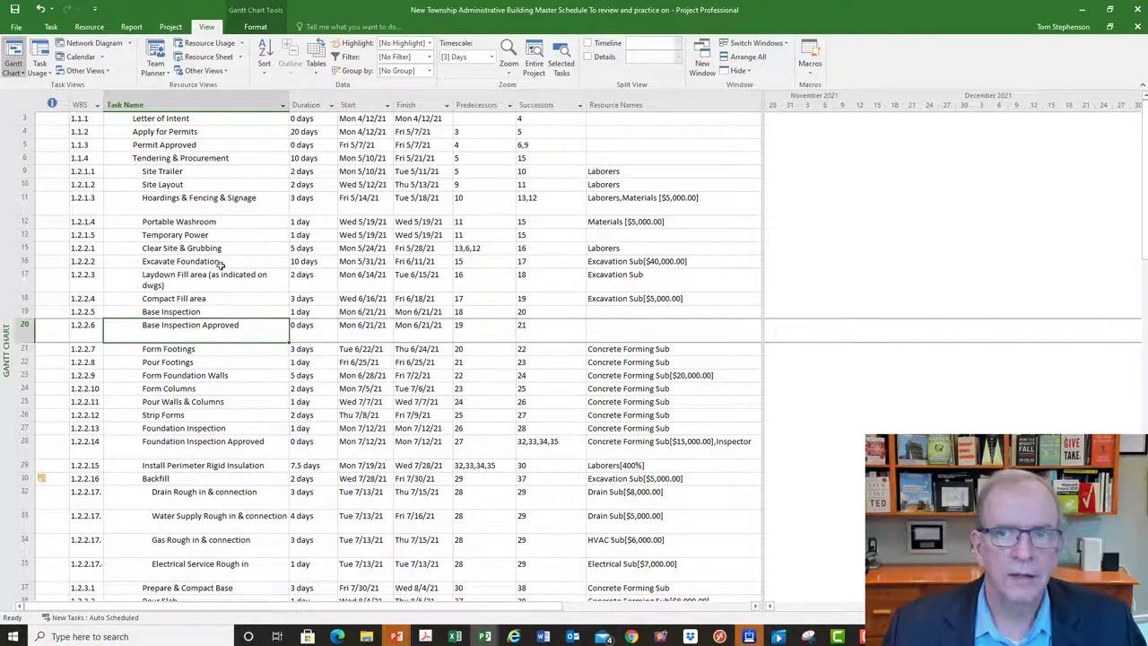
{"action": "left_click", "coordinate": [255, 27]}
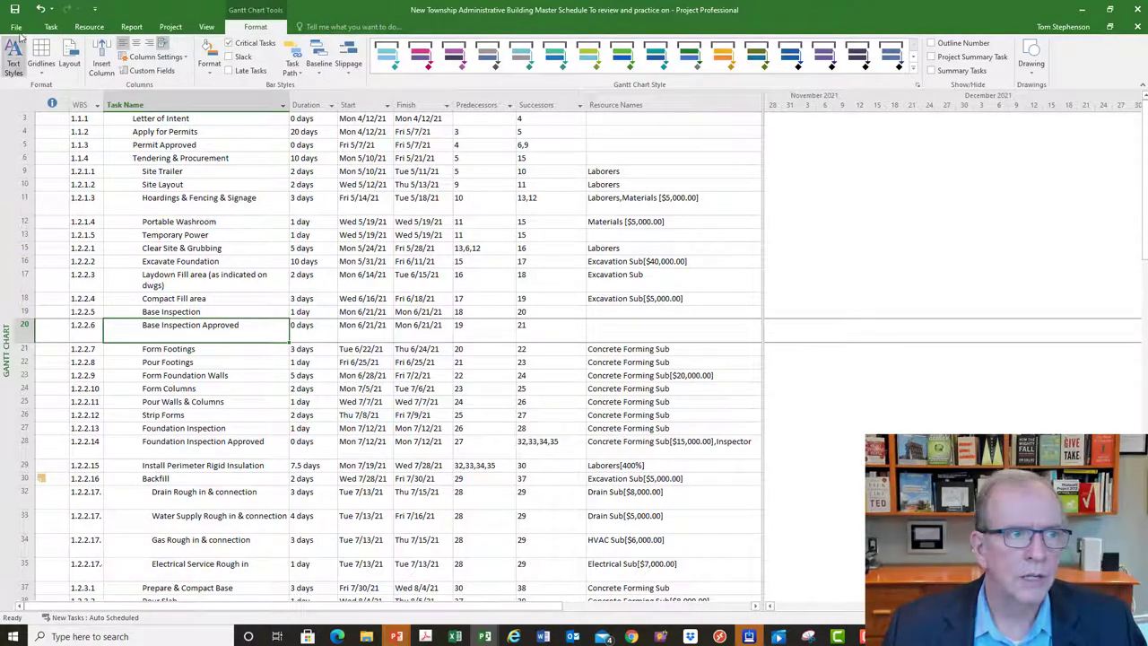
{"action": "left_click", "coordinate": [52, 27]}
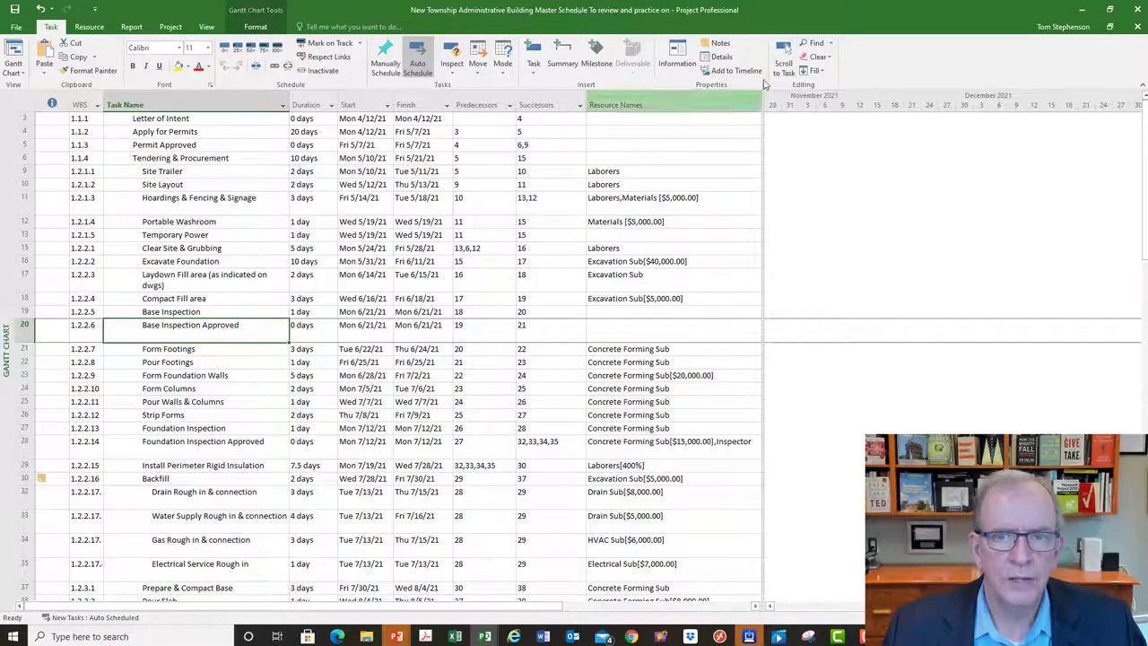
{"action": "left_click", "coordinate": [784, 56]}
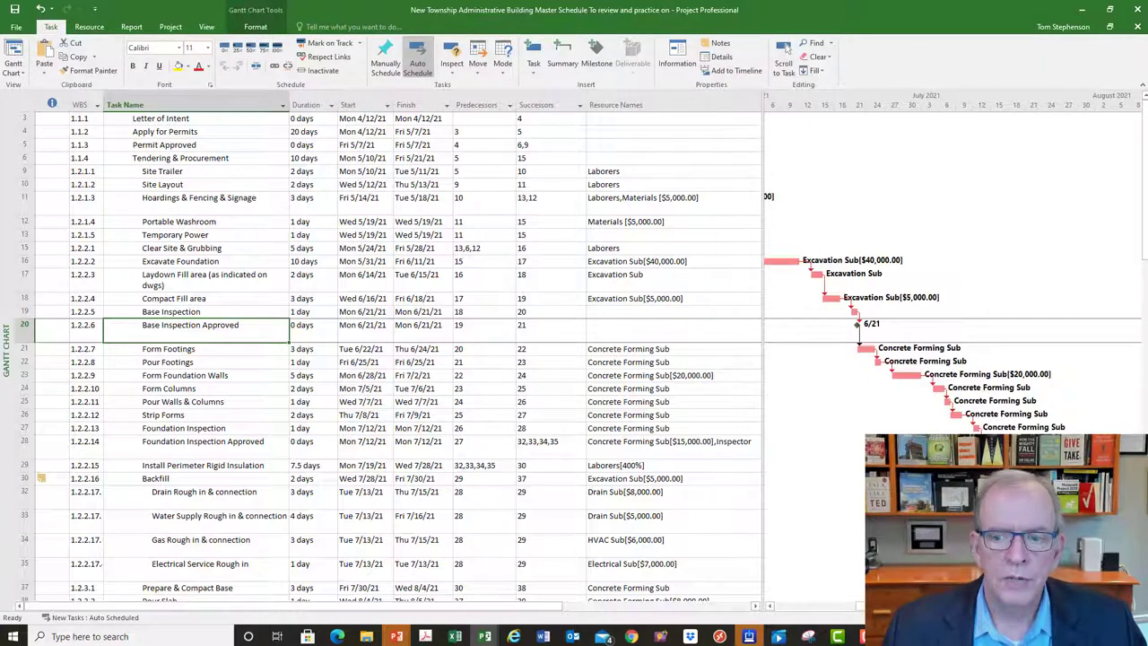
{"action": "scroll", "coordinate": [385, 359], "scroll_direction": "down", "scroll_amount": 4}
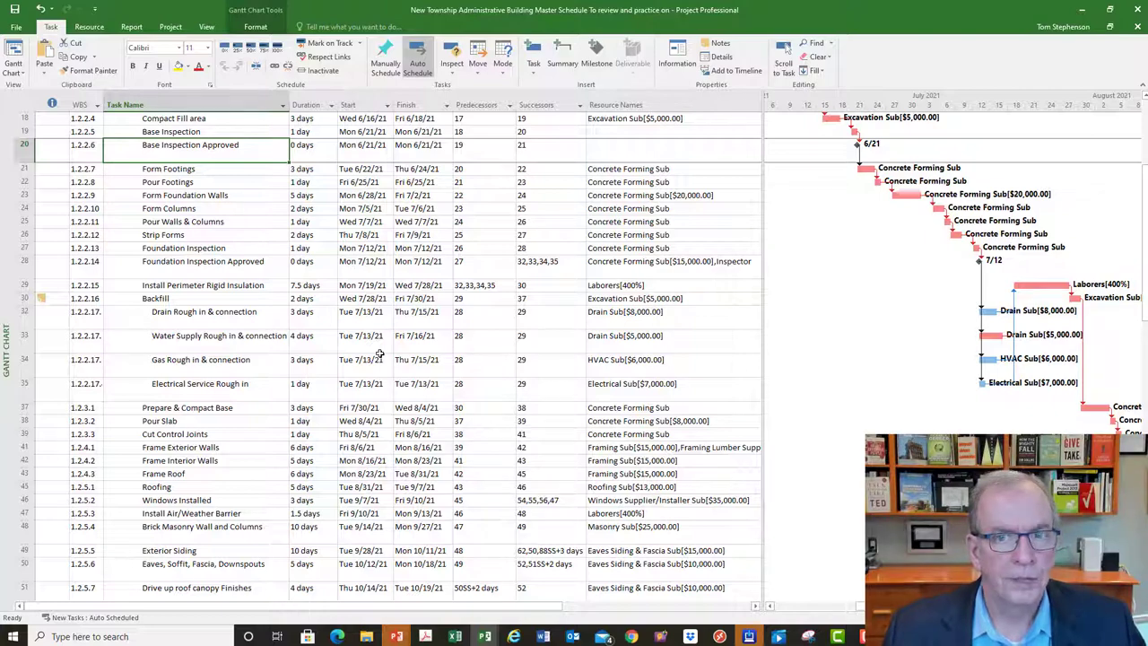
{"action": "scroll", "coordinate": [379, 352], "scroll_direction": "up", "scroll_amount": 5}
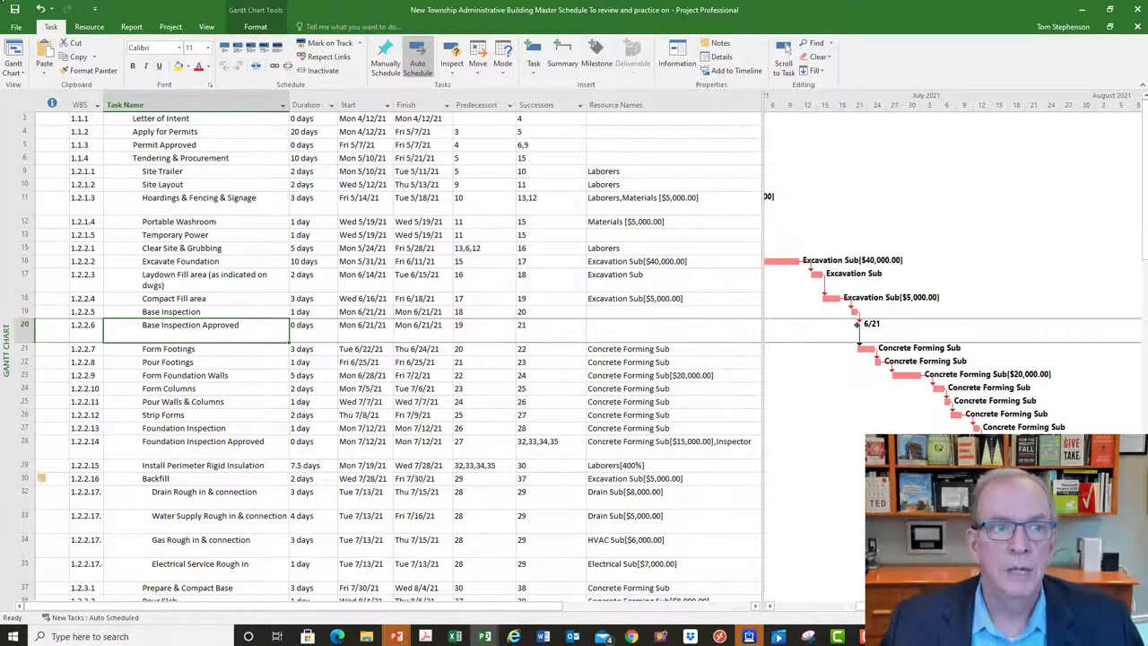
Try displaying the project summary task in the Gantt Chart, look through the list, and turn it off again
{"action": "left_click", "coordinate": [256, 28]}
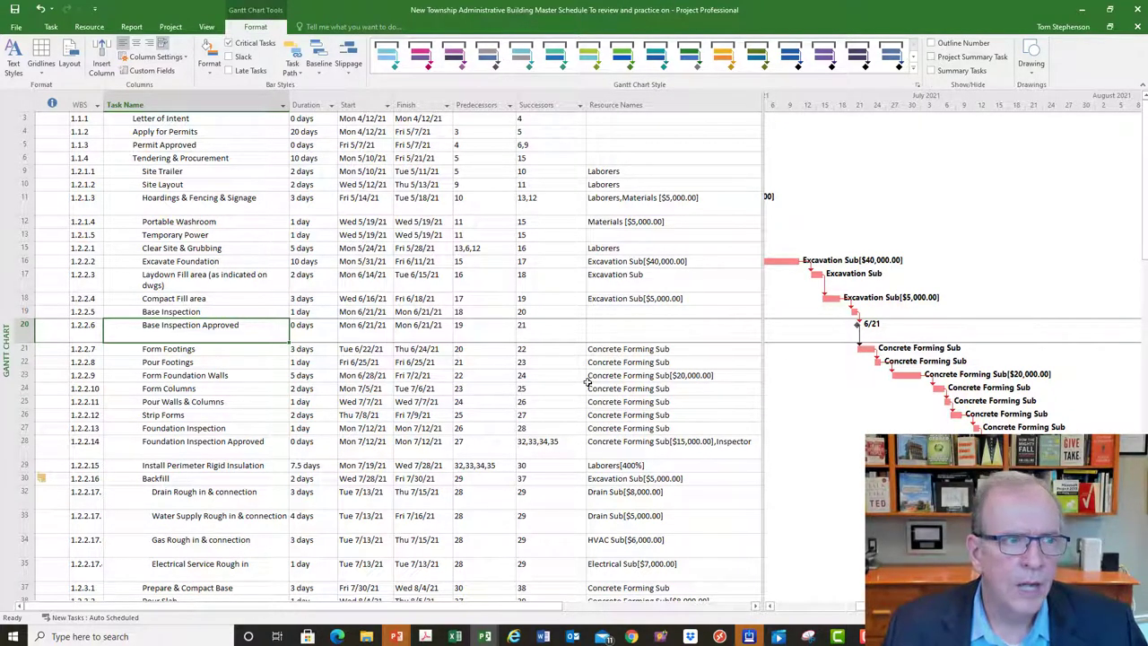
{"action": "left_click", "coordinate": [932, 57]}
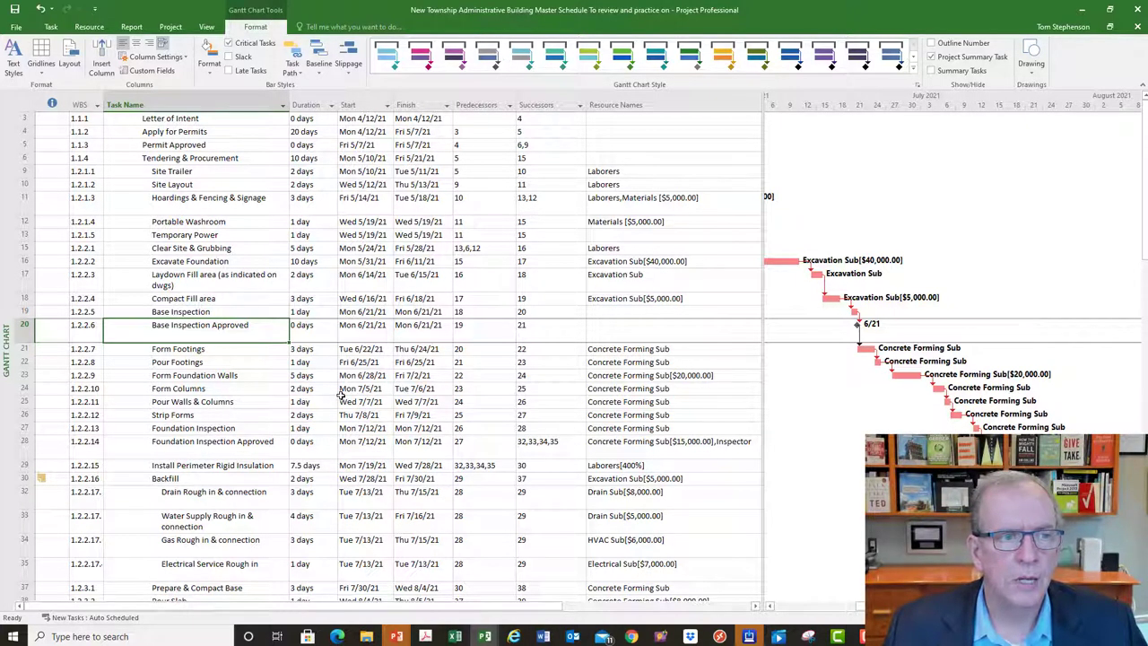
{"action": "scroll", "coordinate": [530, 238], "scroll_direction": "down", "scroll_amount": 3}
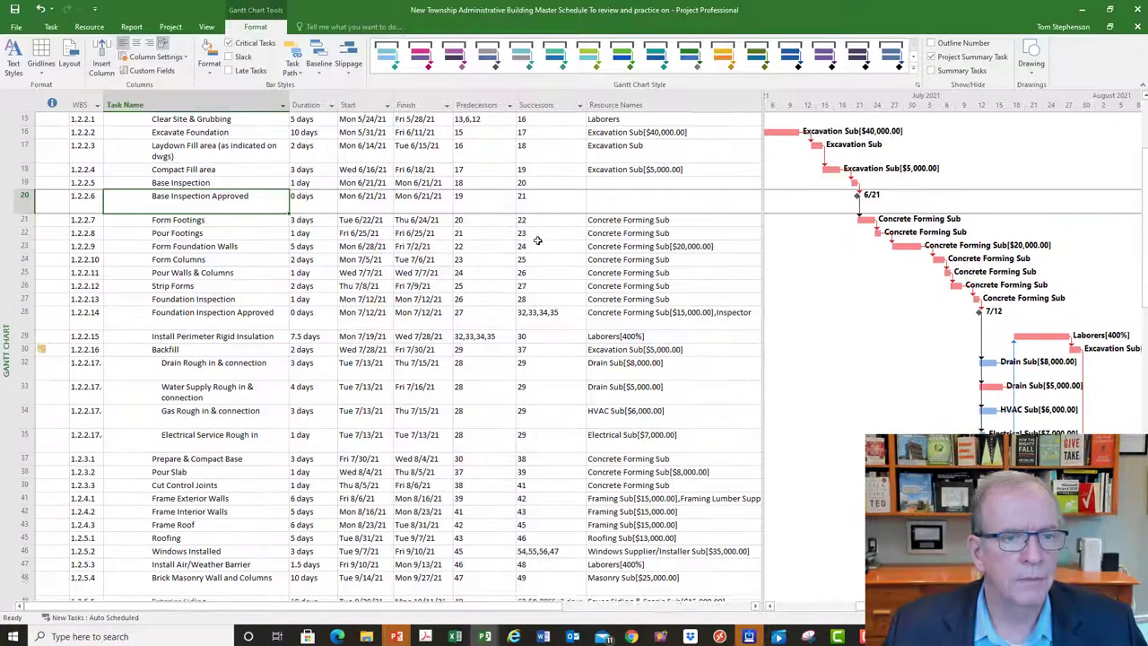
{"action": "scroll", "coordinate": [525, 240], "scroll_direction": "up", "scroll_amount": 3}
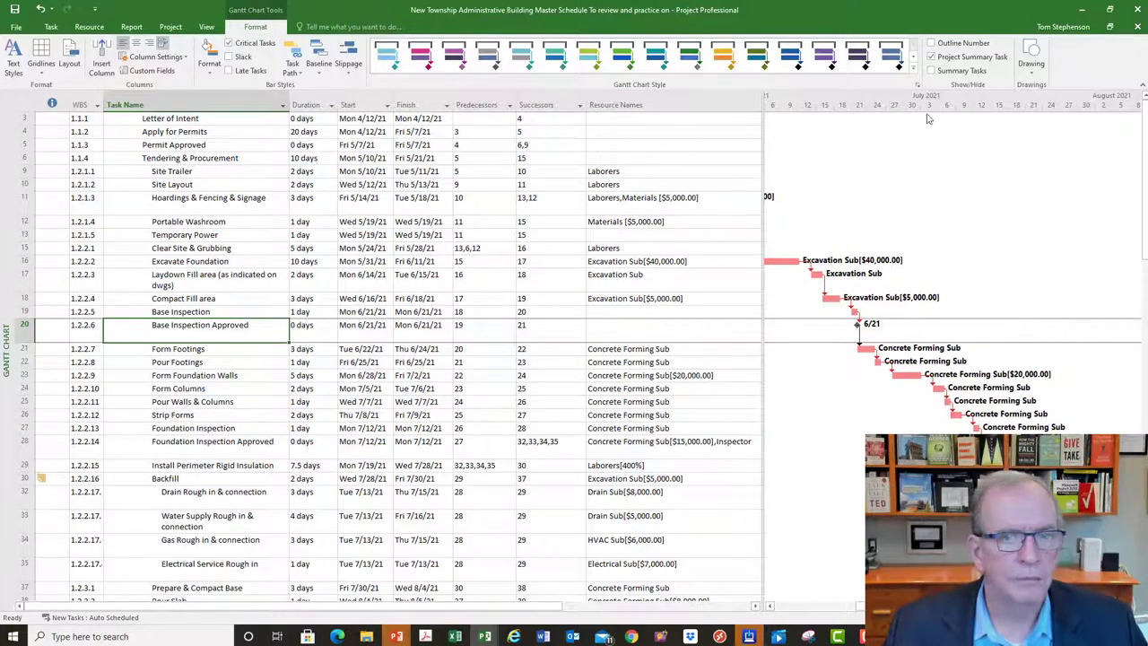
{"action": "left_click", "coordinate": [931, 57]}
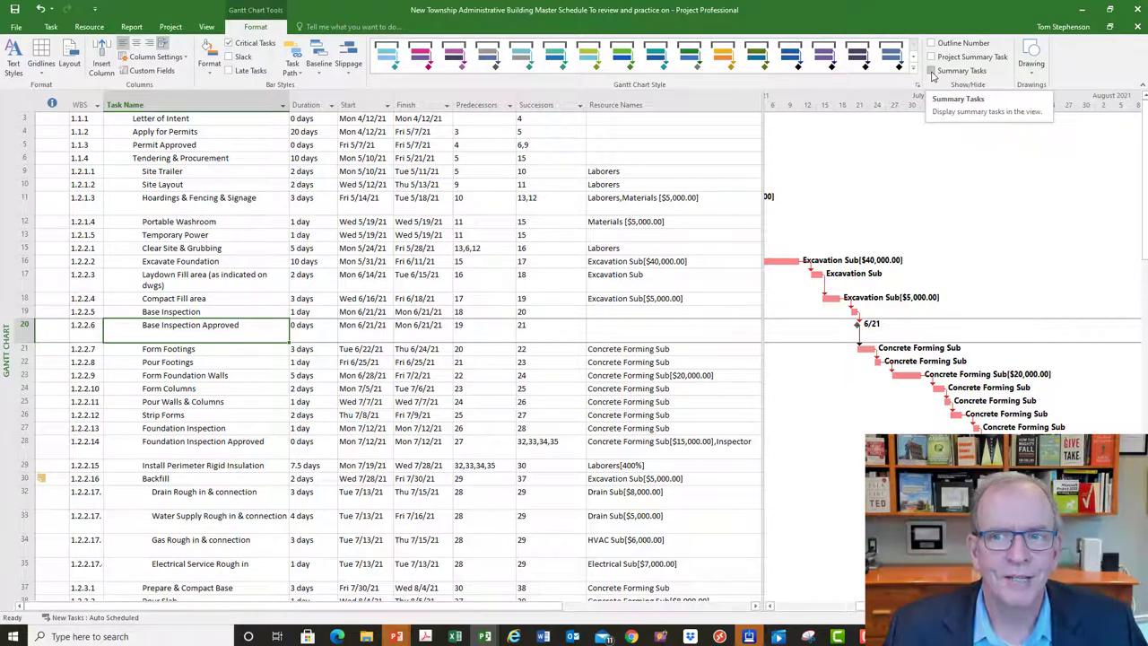
Show the summary tasks in the list, and collapse and re-expand the New Township Administrative Building outline
{"action": "left_click", "coordinate": [931, 71]}
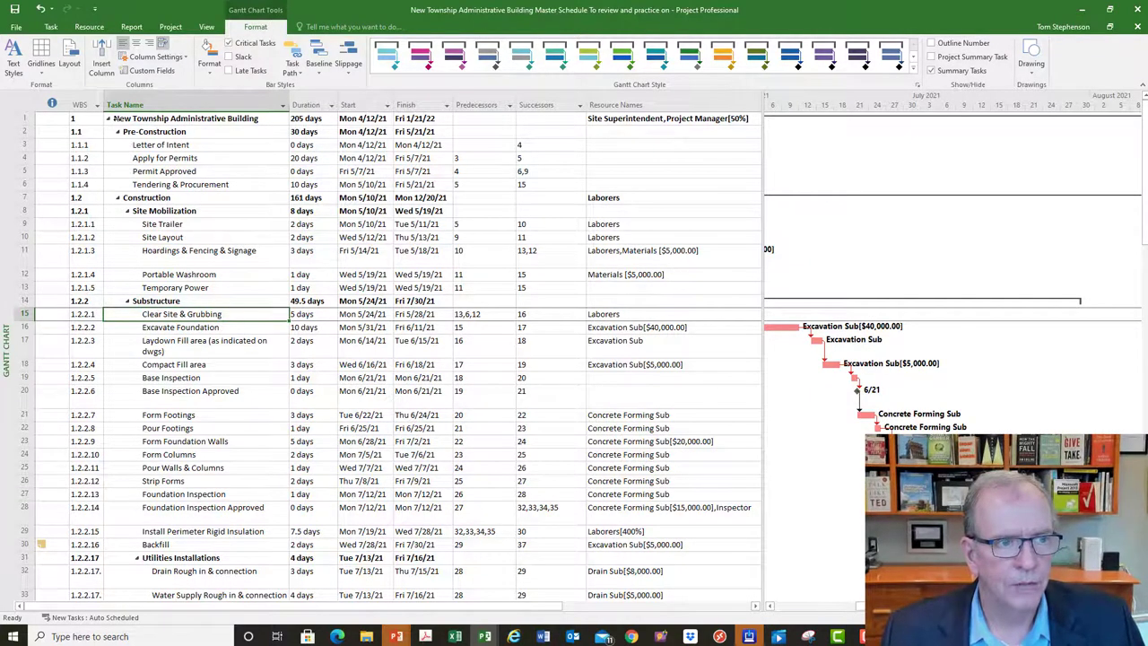
{"action": "left_click", "coordinate": [108, 119]}
{"action": "left_click", "coordinate": [108, 119]}
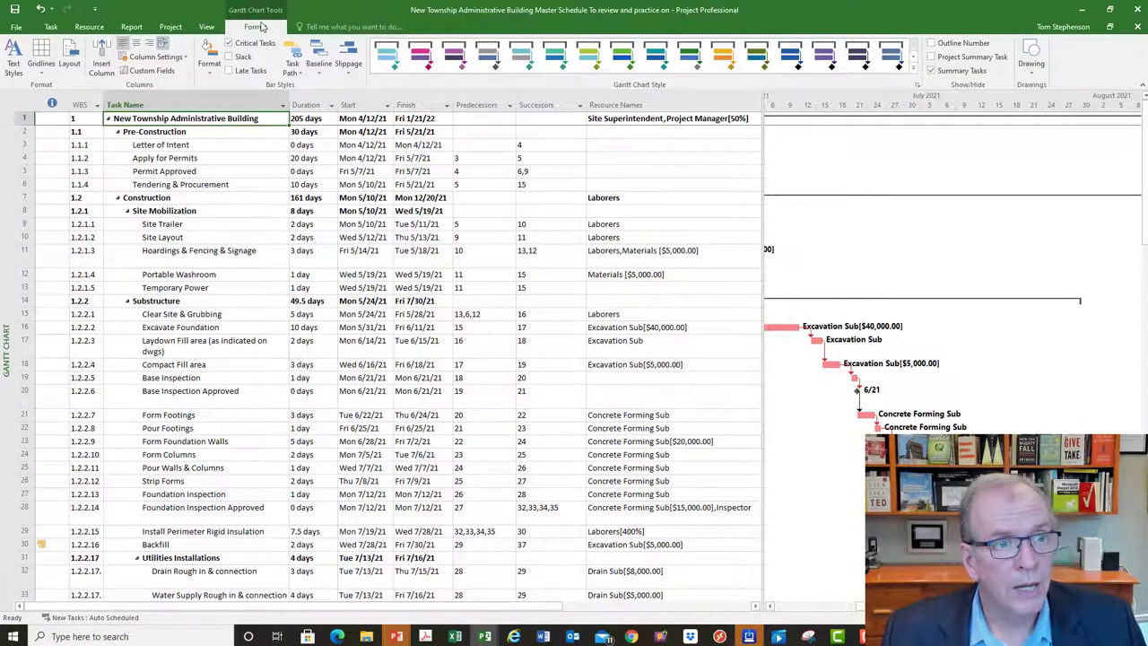
Try setting the text style of all items in the Gantt Chart to font size 14
{"action": "left_click", "coordinate": [206, 27]}
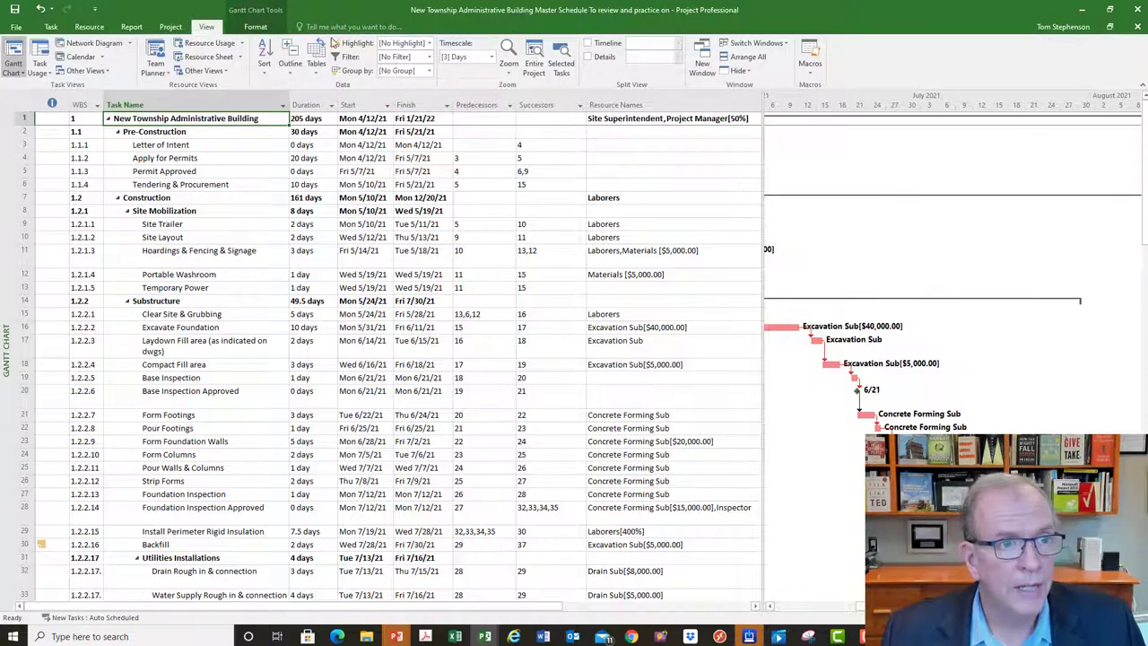
{"action": "left_click", "coordinate": [258, 28]}
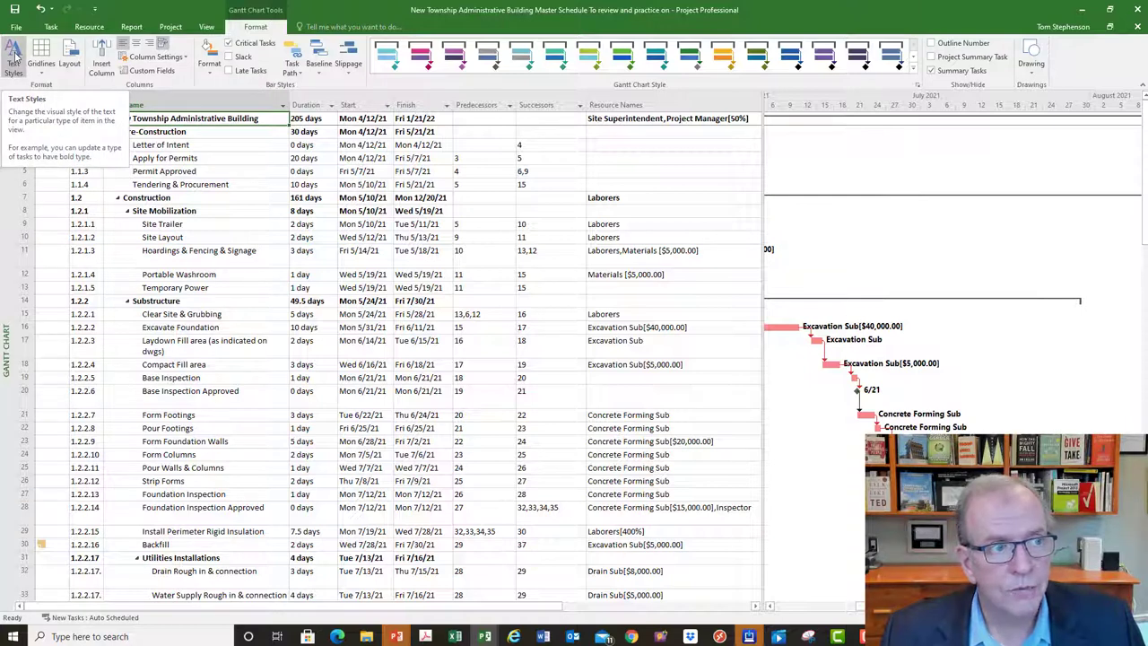
{"action": "left_click", "coordinate": [15, 57]}
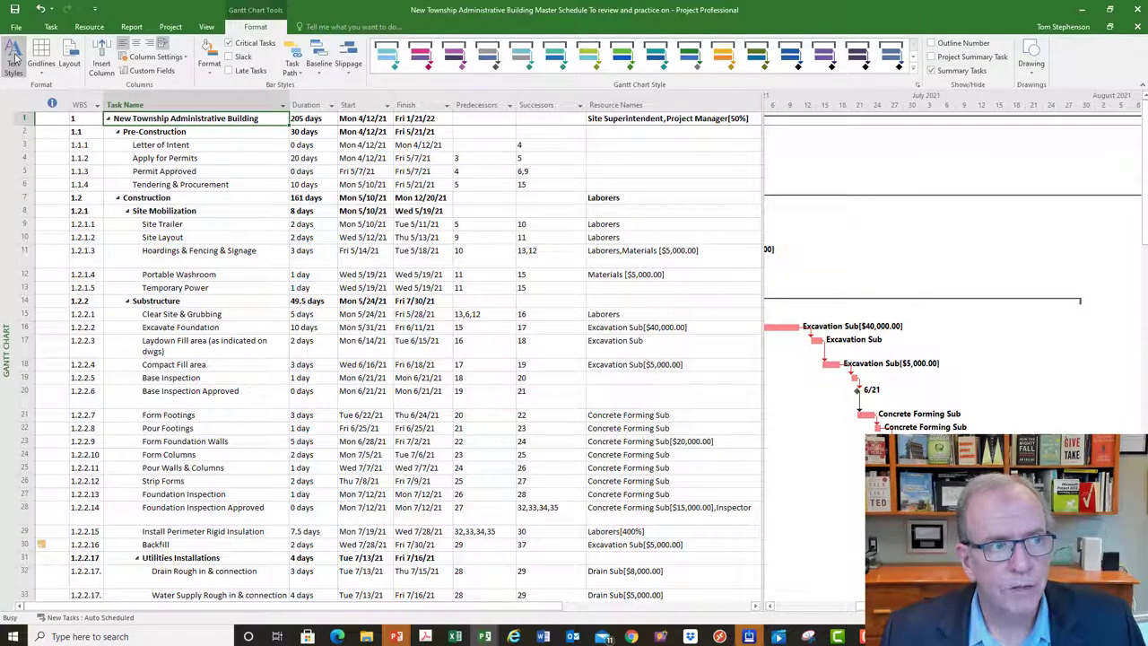
{"action": "left_click_drag", "start_coordinate": [112, 31], "coordinate": [574, 111]}
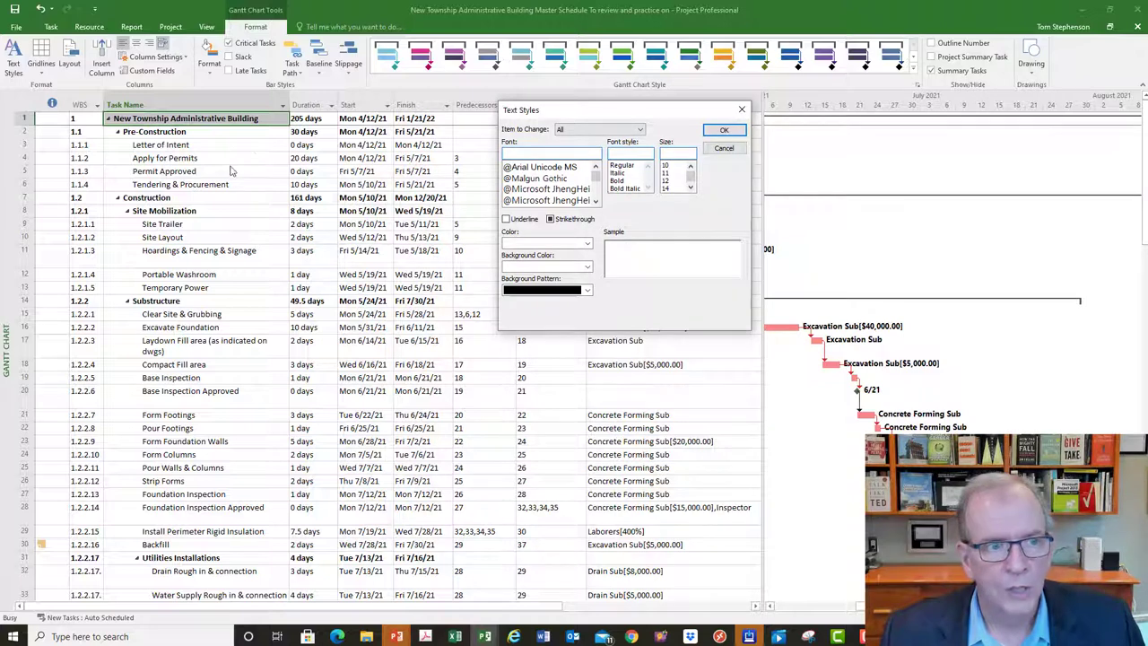
{"action": "left_click", "coordinate": [665, 189]}
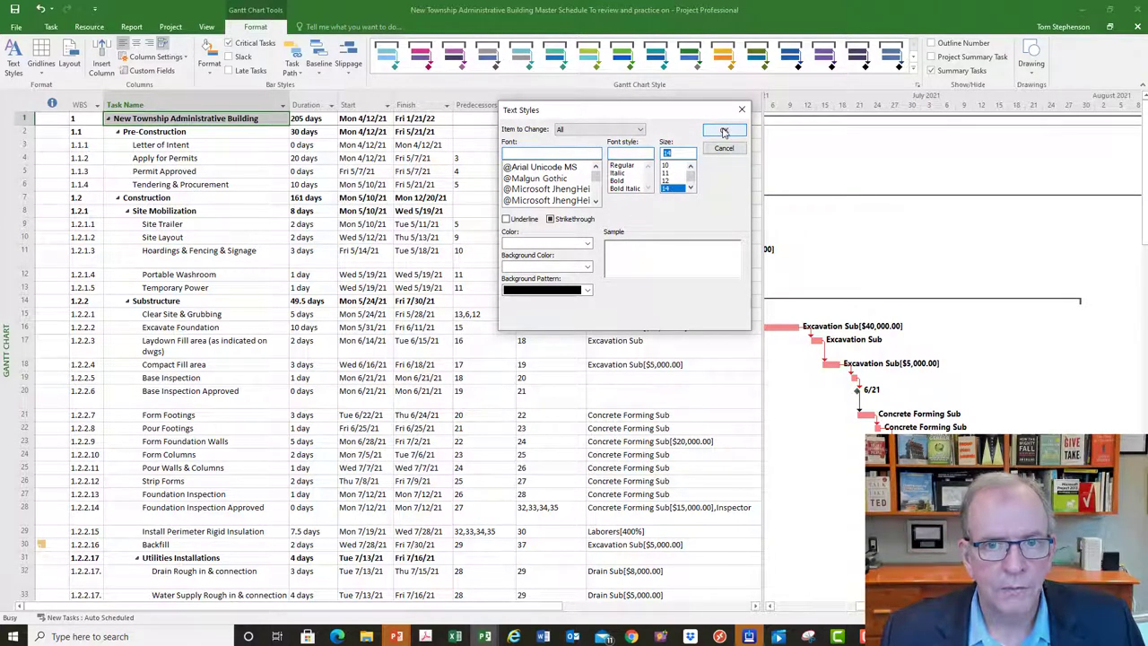
{"action": "left_click", "coordinate": [723, 133]}
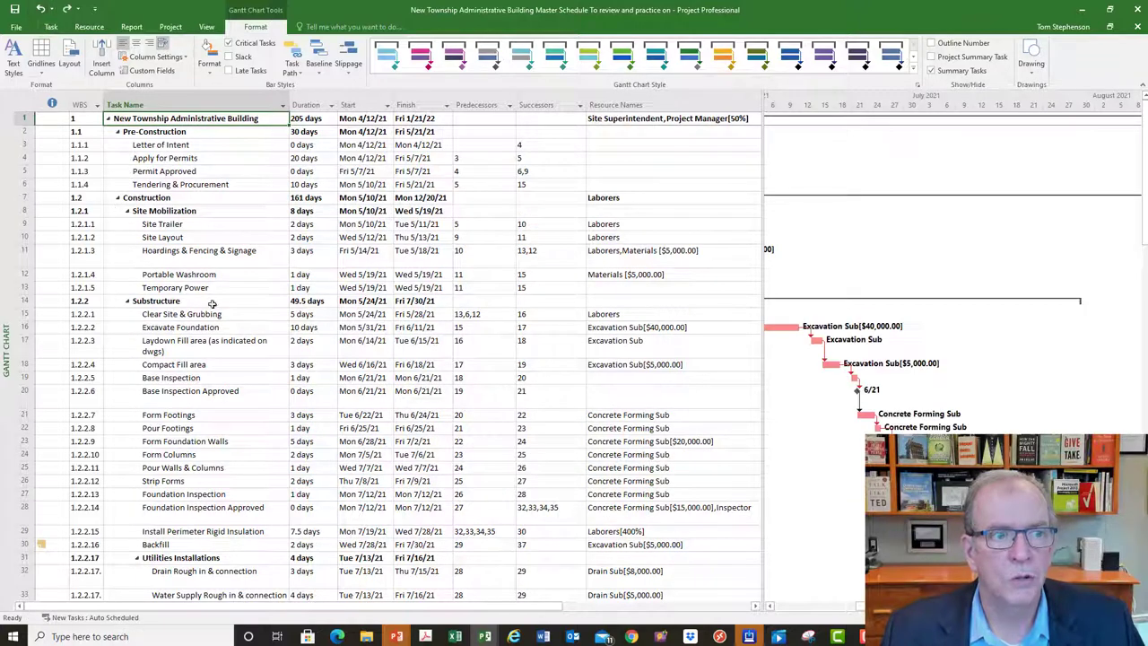
Set the text style of Critical Tasks to bold in red
{"action": "left_click", "coordinate": [15, 67]}
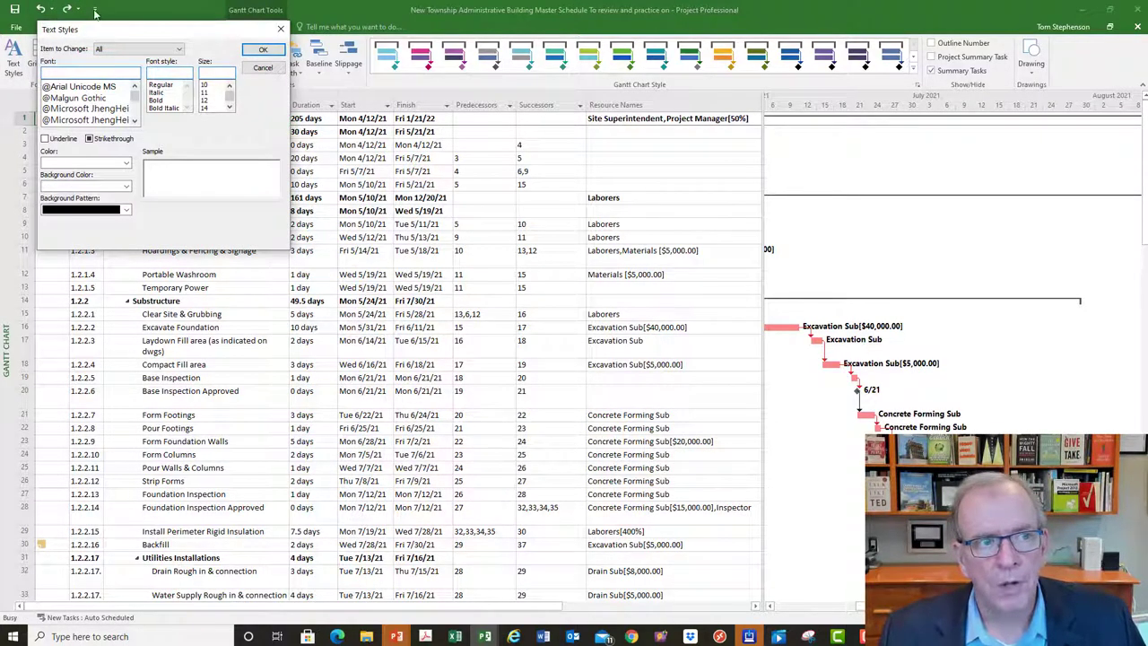
{"action": "left_click_drag", "start_coordinate": [102, 34], "coordinate": [584, 95]}
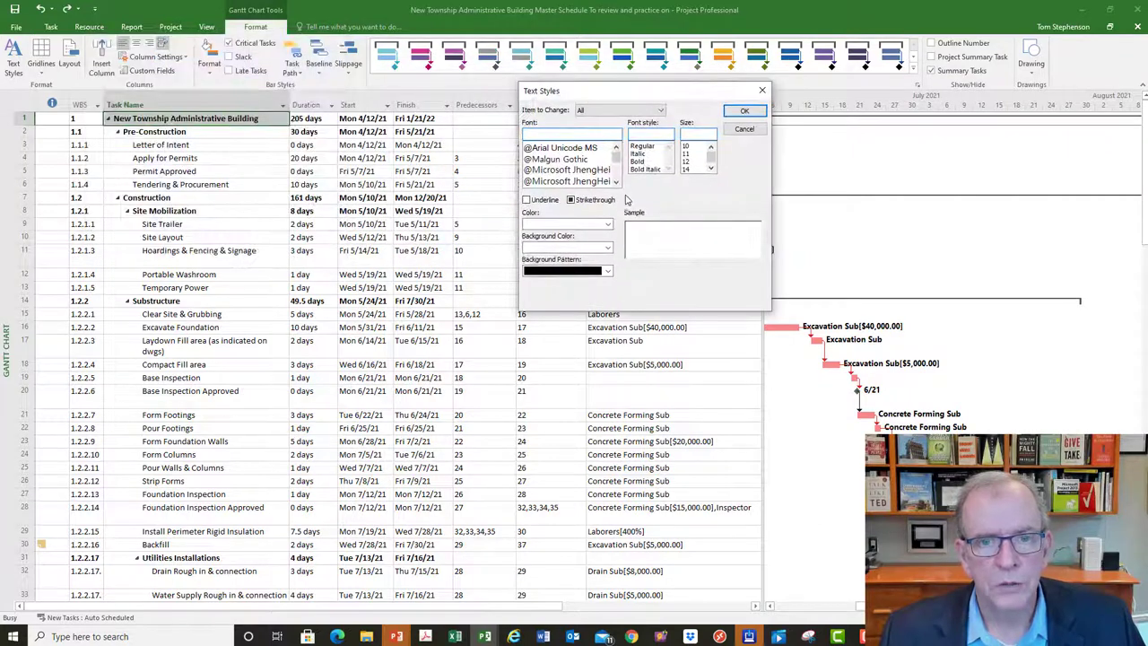
{"action": "left_click", "coordinate": [661, 110]}
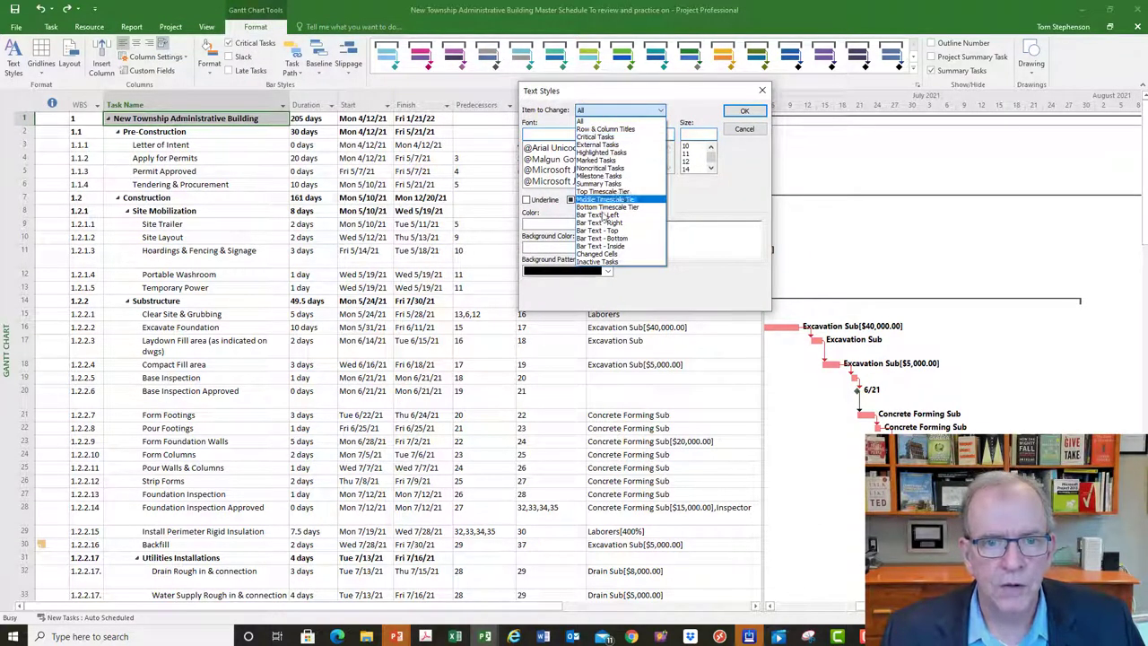
{"action": "left_click", "coordinate": [597, 136]}
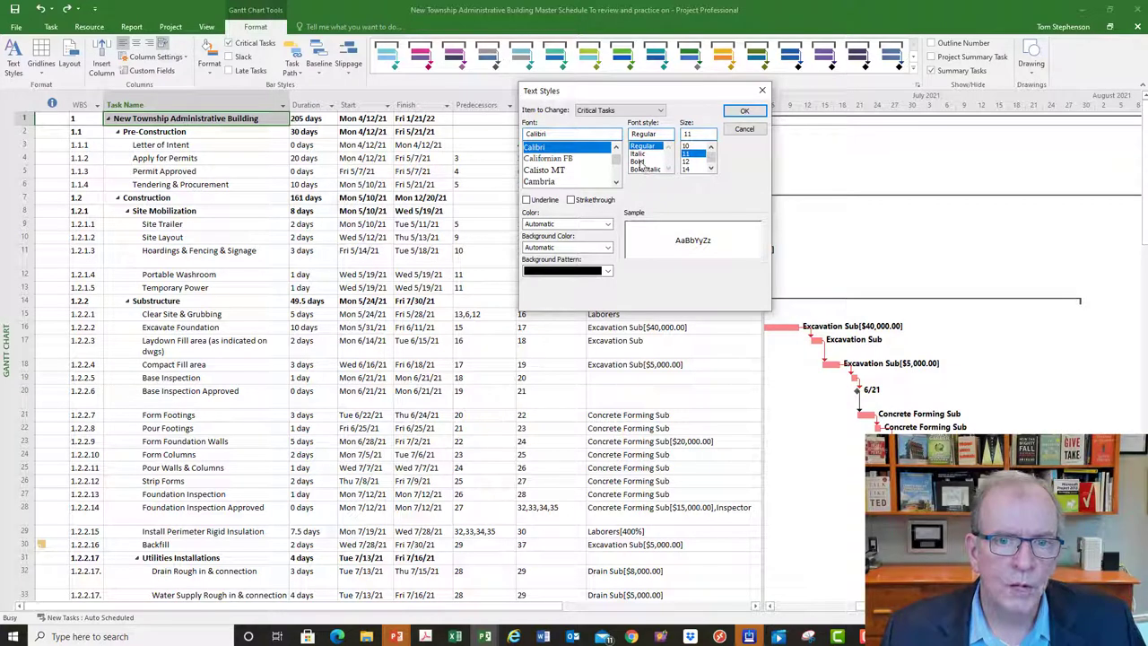
{"action": "left_click", "coordinate": [639, 162]}
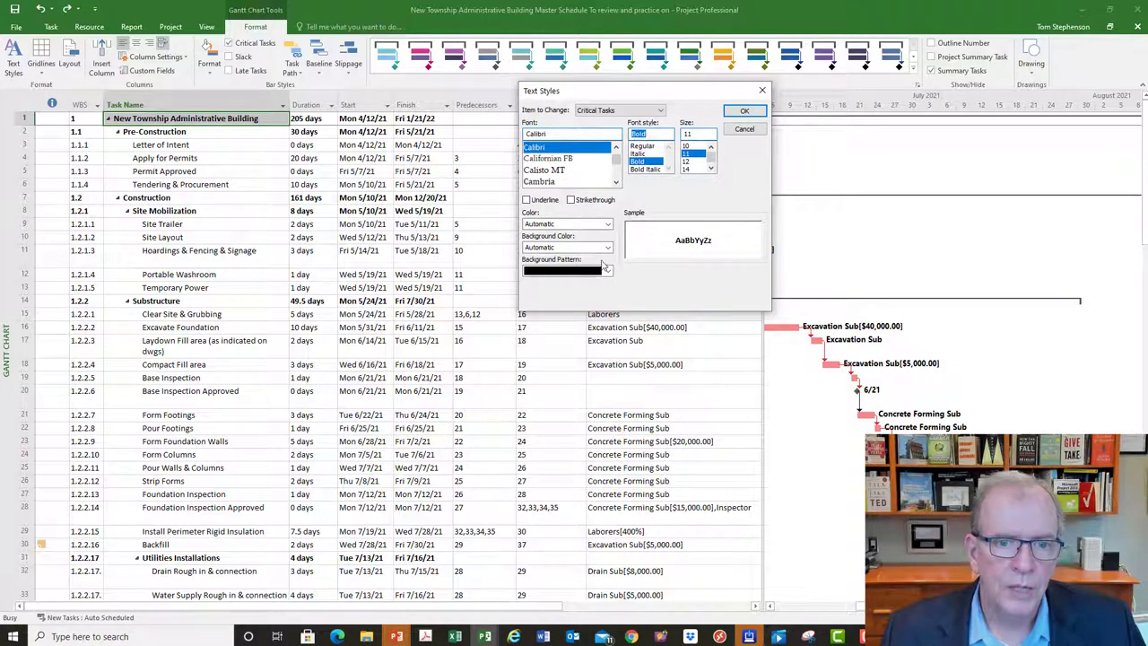
{"action": "left_click", "coordinate": [608, 225]}
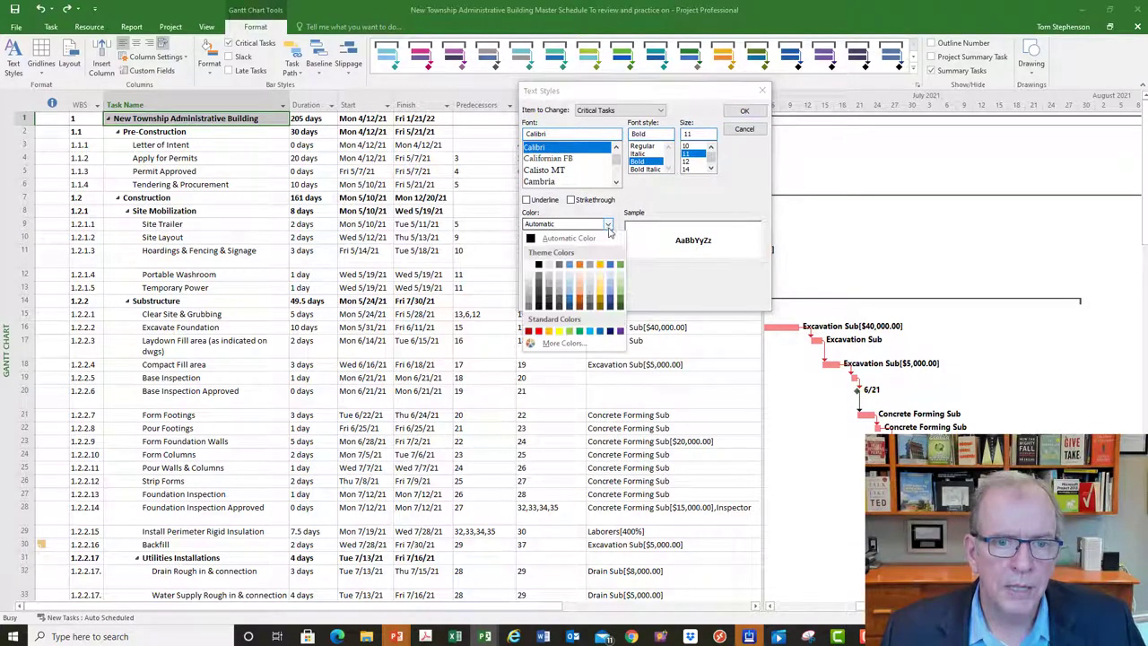
{"action": "left_click", "coordinate": [538, 331]}
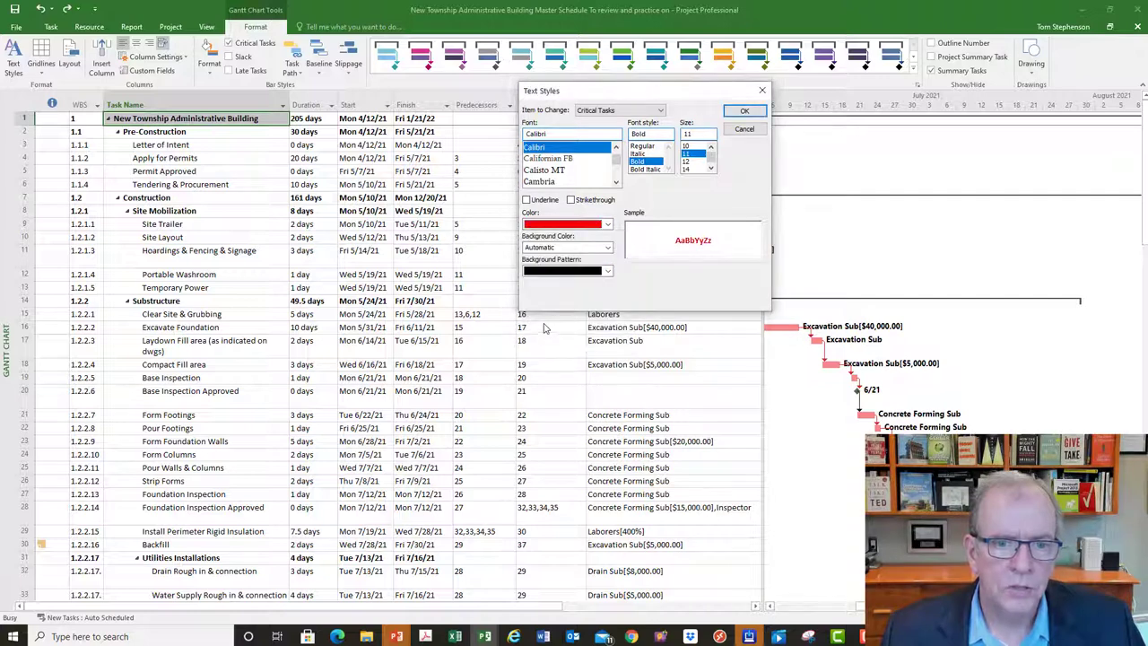
{"action": "left_click", "coordinate": [741, 112]}
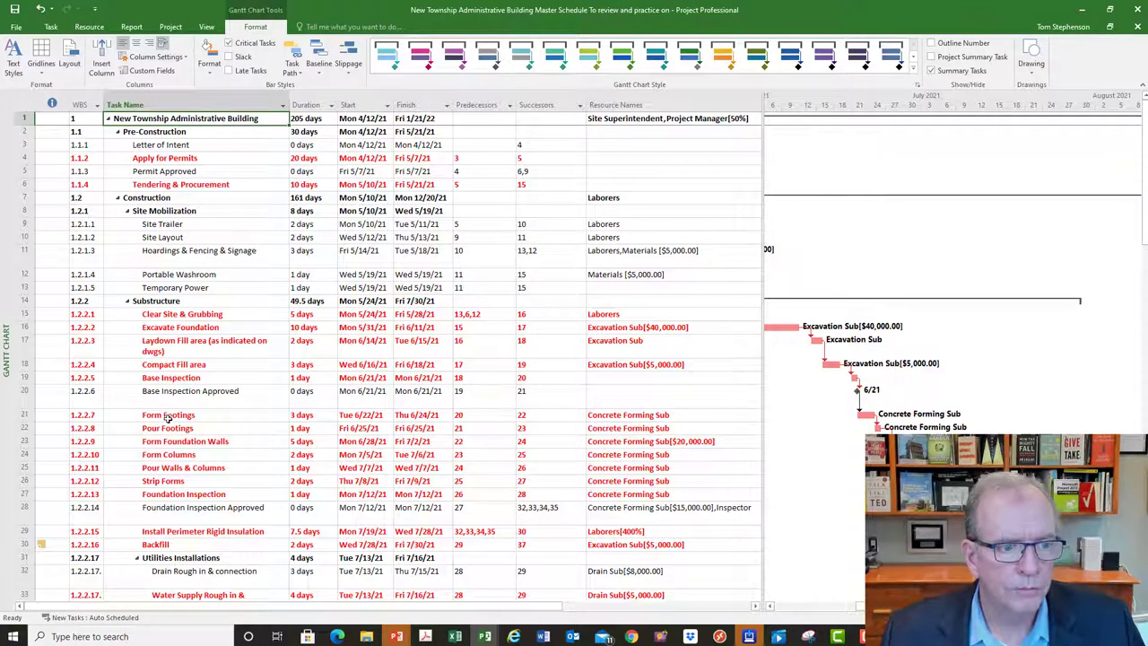
Look through the formatted task list, use Scroll to Task for Insulation inspection, and examine the Insulate Envelope task and the earlier tasks
{"action": "scroll", "coordinate": [212, 516], "scroll_direction": "down", "scroll_amount": 4}
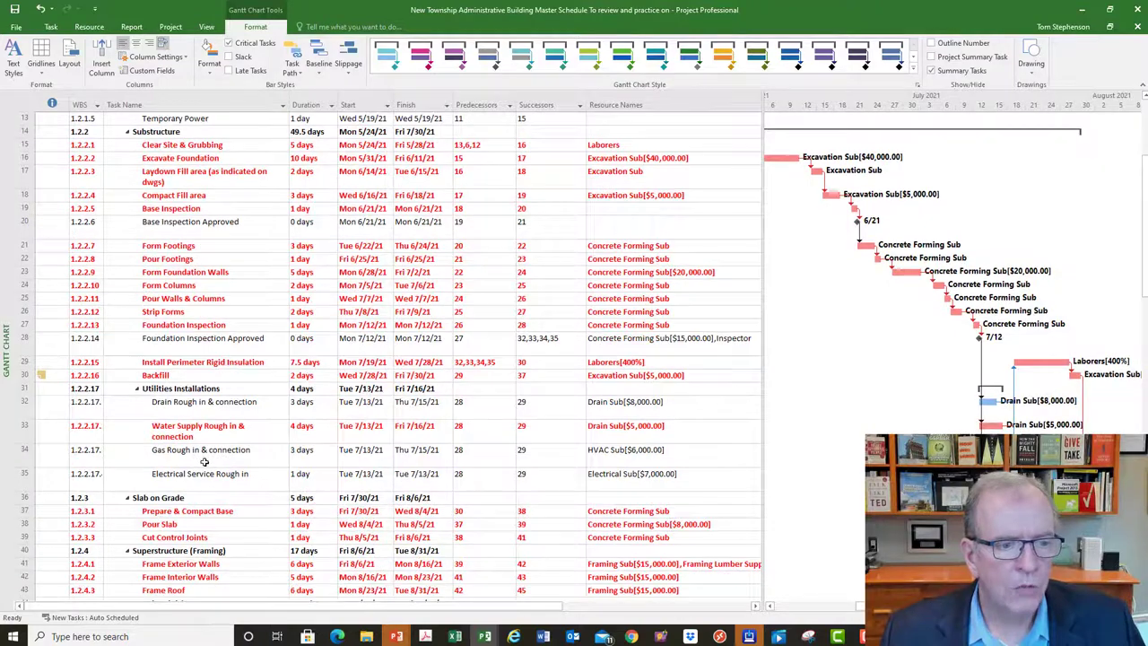
{"action": "scroll", "coordinate": [185, 439], "scroll_direction": "down", "scroll_amount": 11}
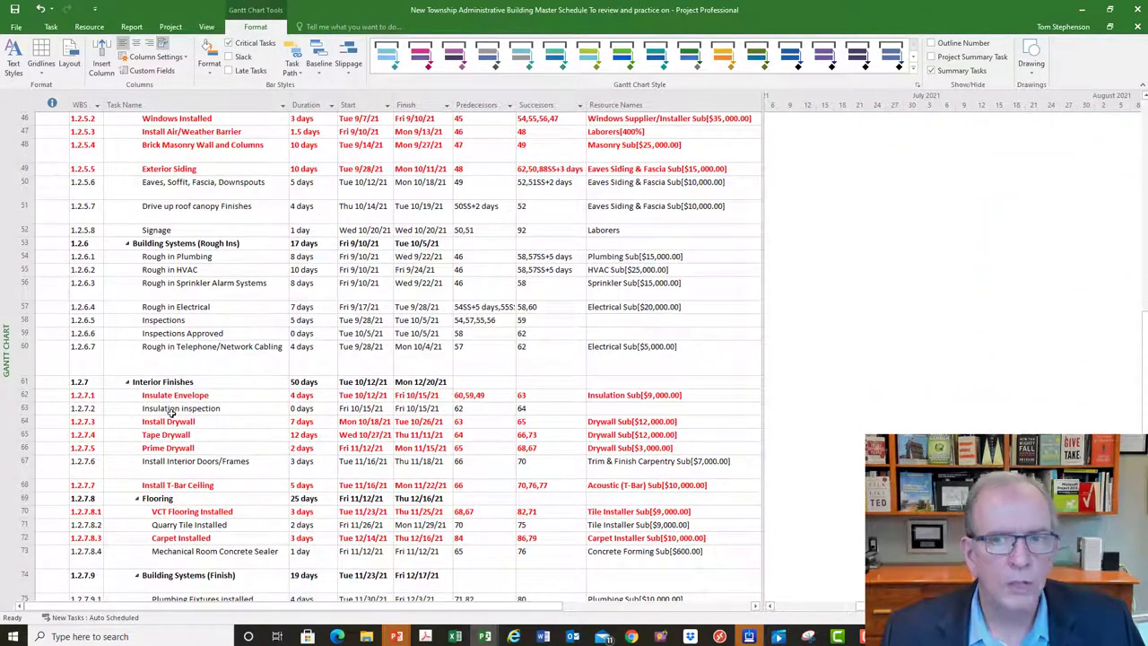
{"action": "left_click", "coordinate": [170, 411]}
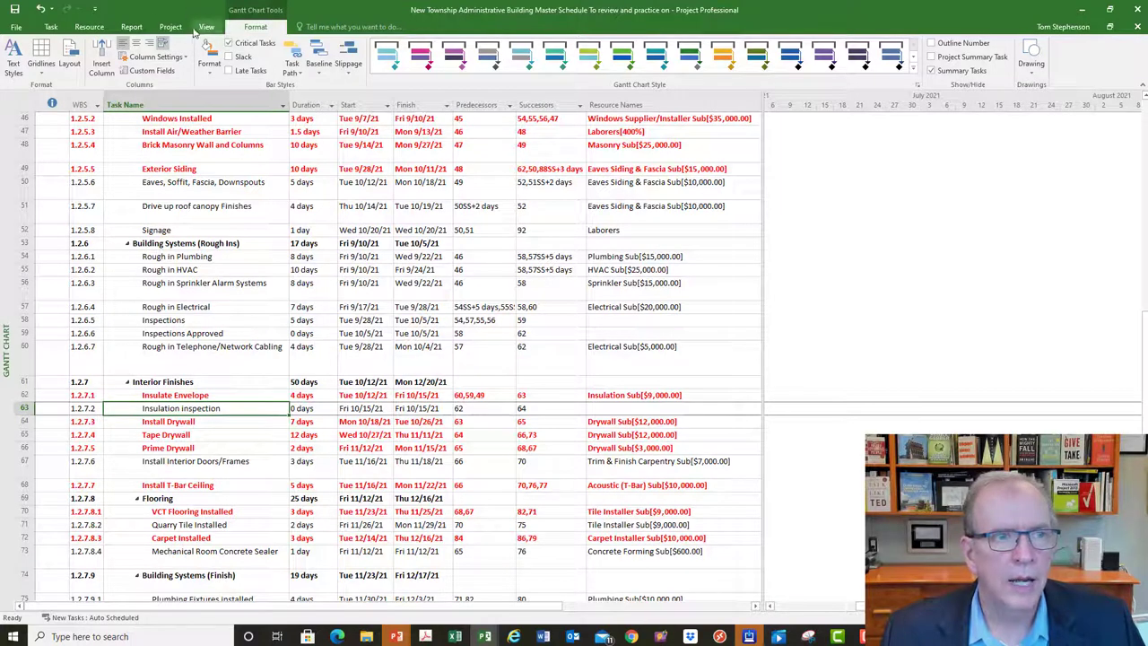
{"action": "left_click", "coordinate": [50, 27]}
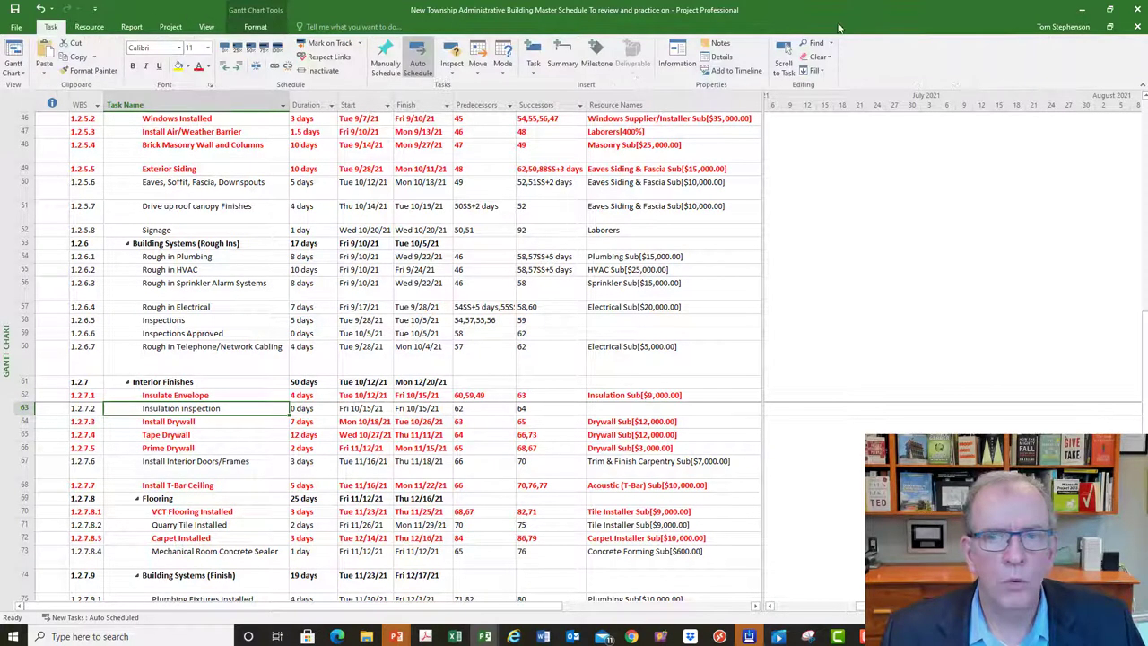
{"action": "left_click", "coordinate": [783, 61]}
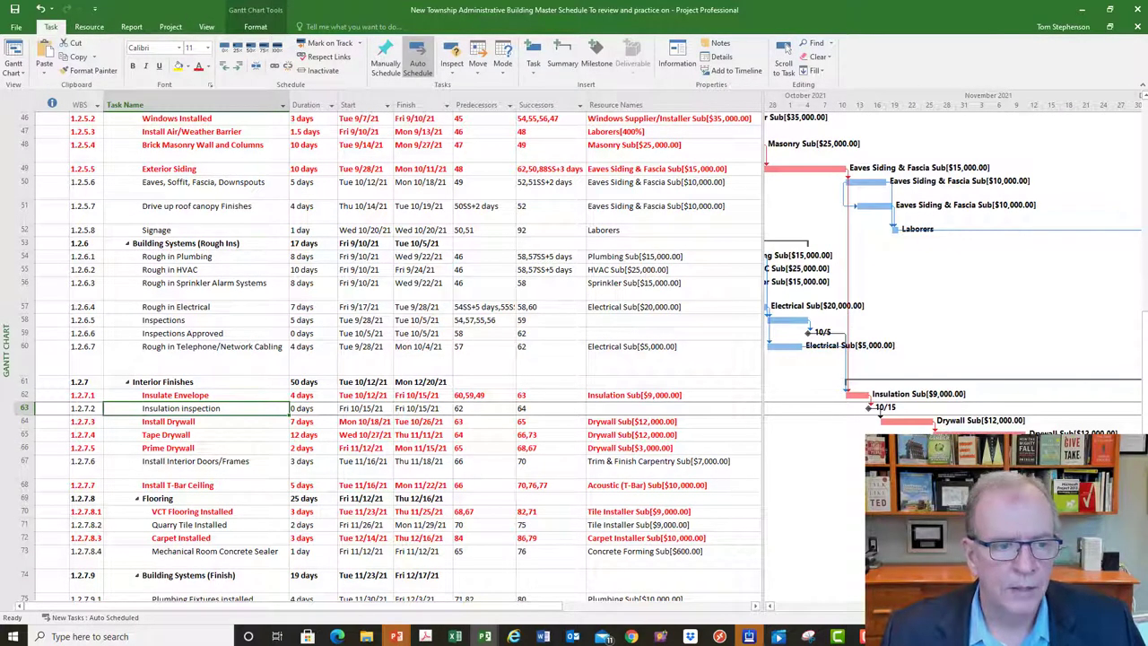
{"action": "left_click", "coordinate": [24, 396]}
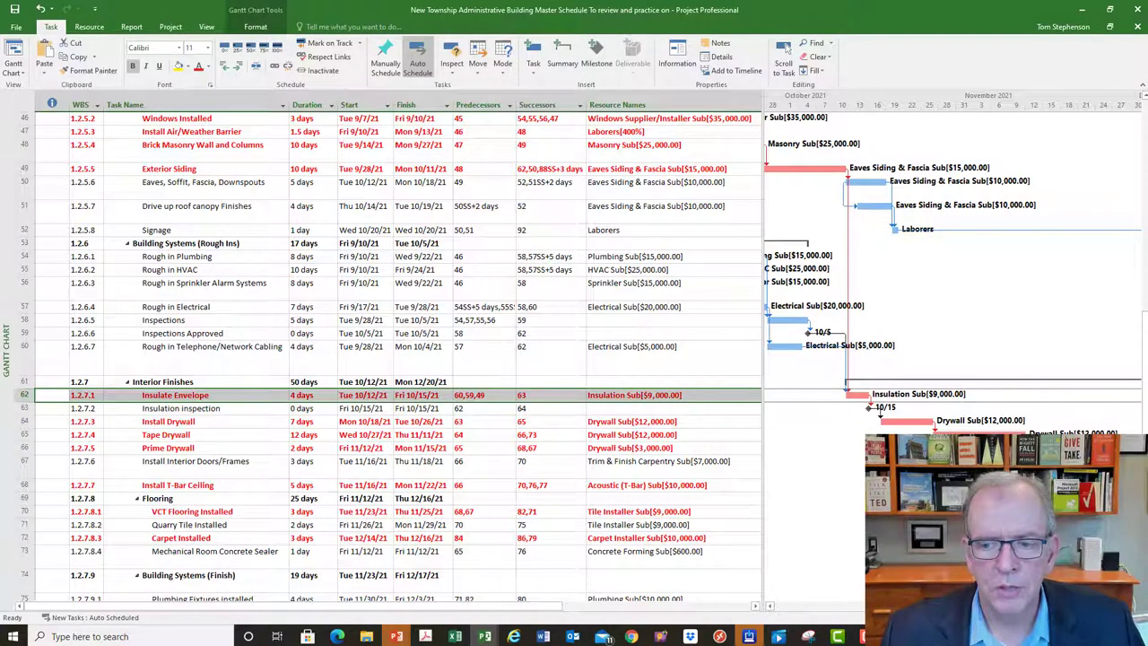
{"action": "scroll", "coordinate": [205, 411], "scroll_direction": "up", "scroll_amount": 6}
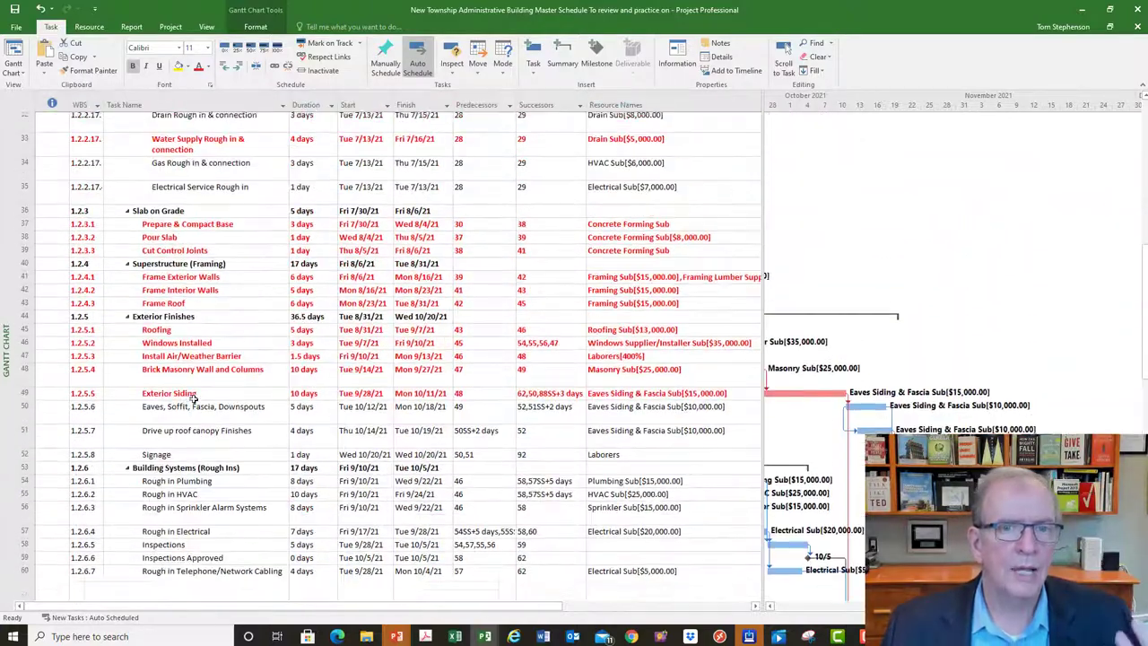
{"action": "scroll", "coordinate": [199, 359], "scroll_direction": "up", "scroll_amount": 3}
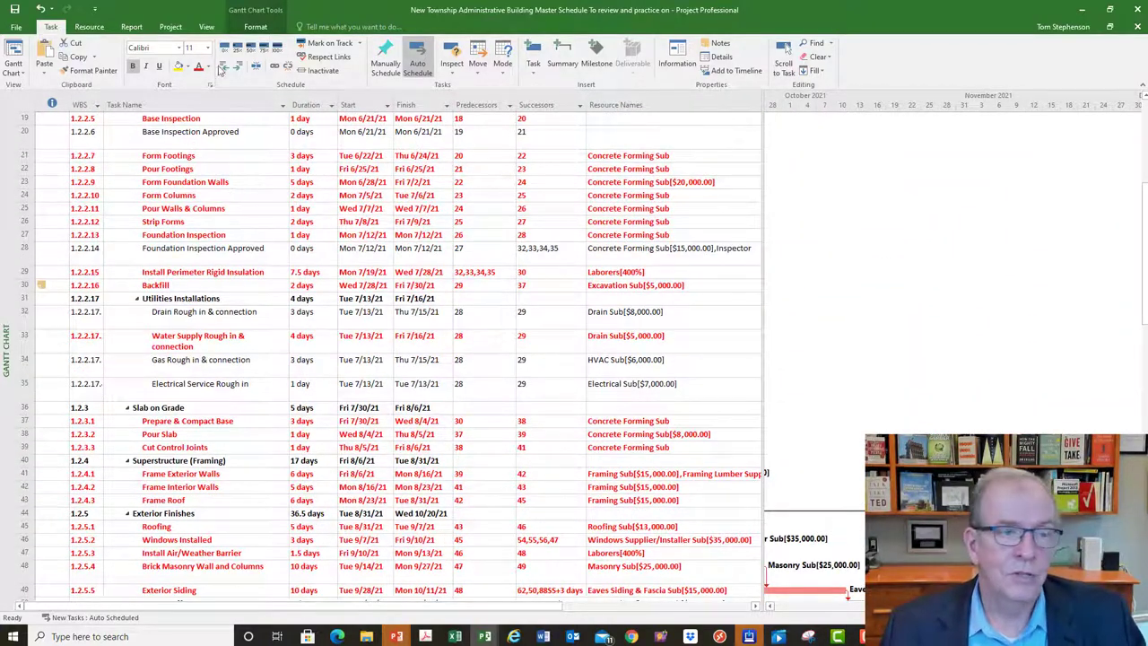
Filter the task list to Critical tasks and check the duration of the Base Inspection Approved milestone
{"action": "left_click", "coordinate": [206, 26]}
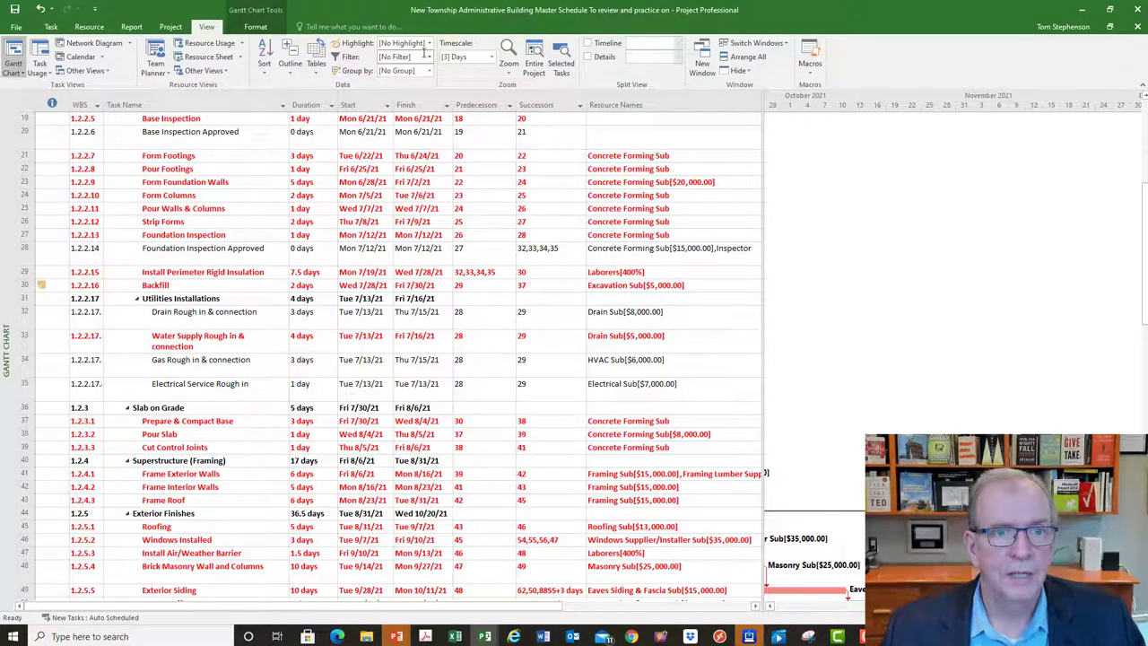
{"action": "left_click", "coordinate": [429, 57]}
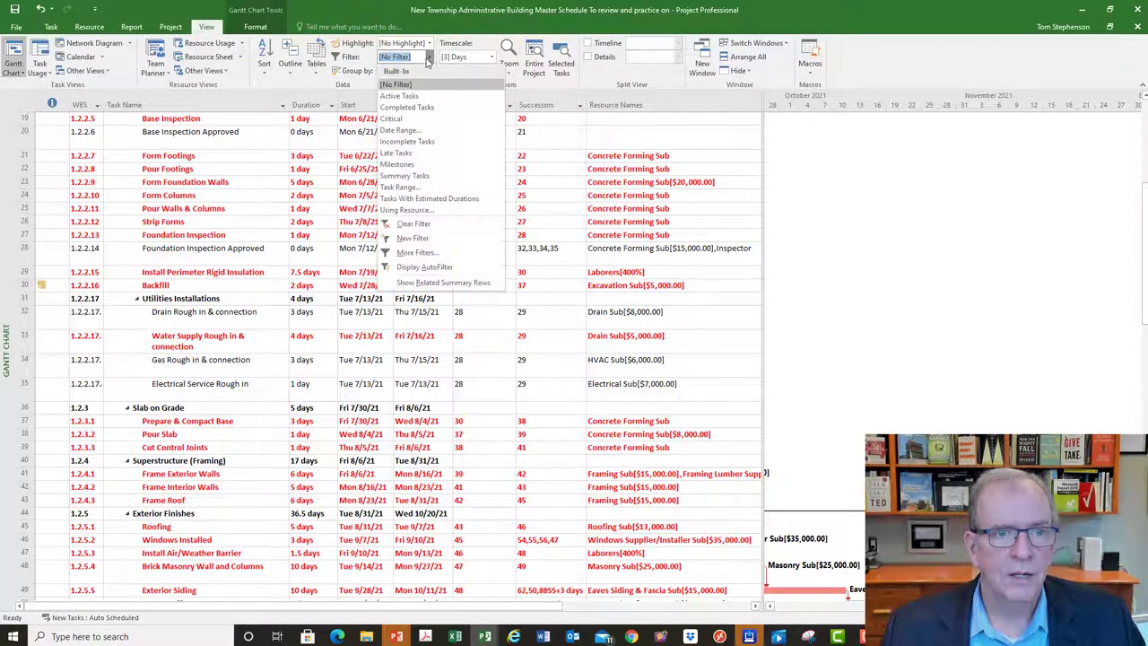
{"action": "left_click", "coordinate": [408, 120]}
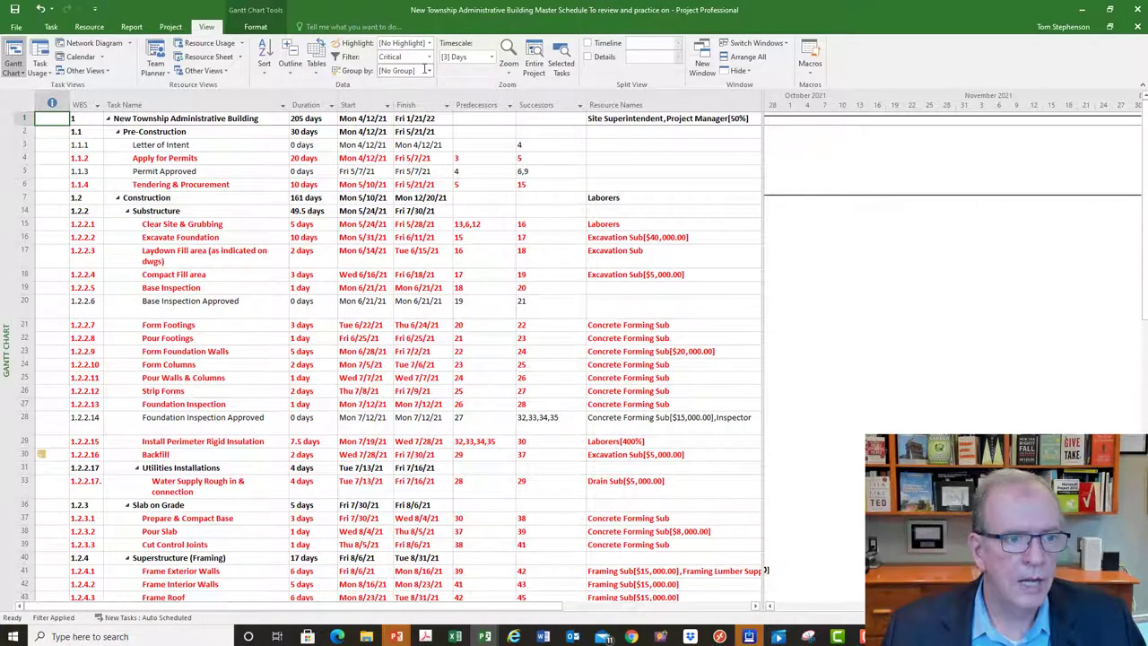
{"action": "left_click", "coordinate": [176, 302]}
{"action": "left_click", "coordinate": [300, 302]}
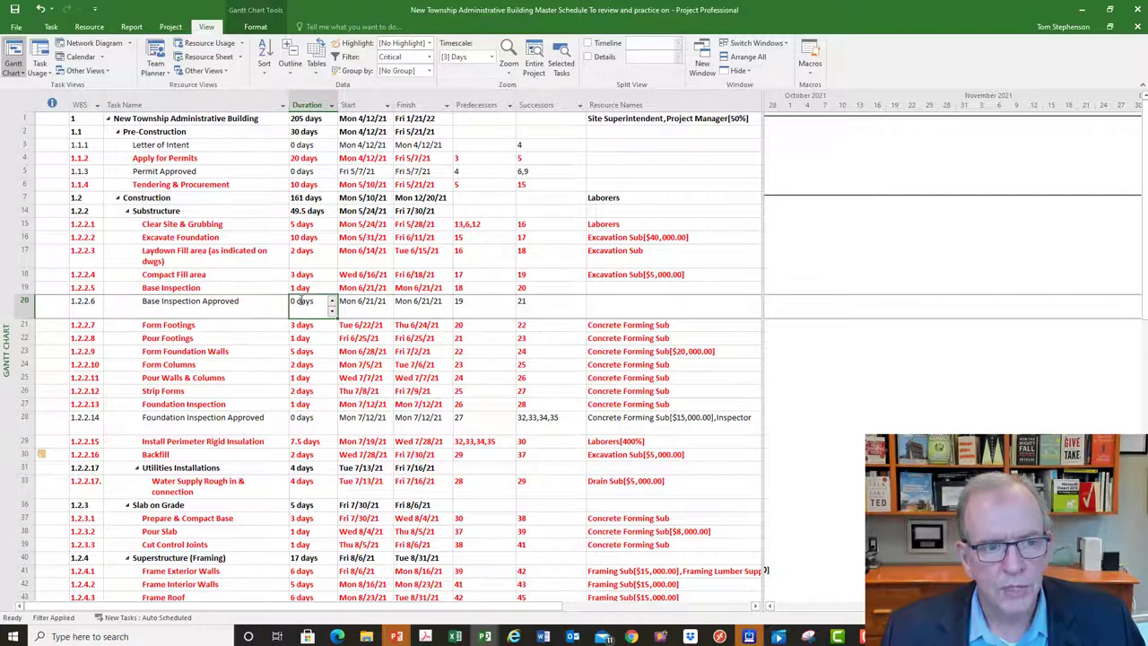
{"action": "left_click", "coordinate": [189, 303]}
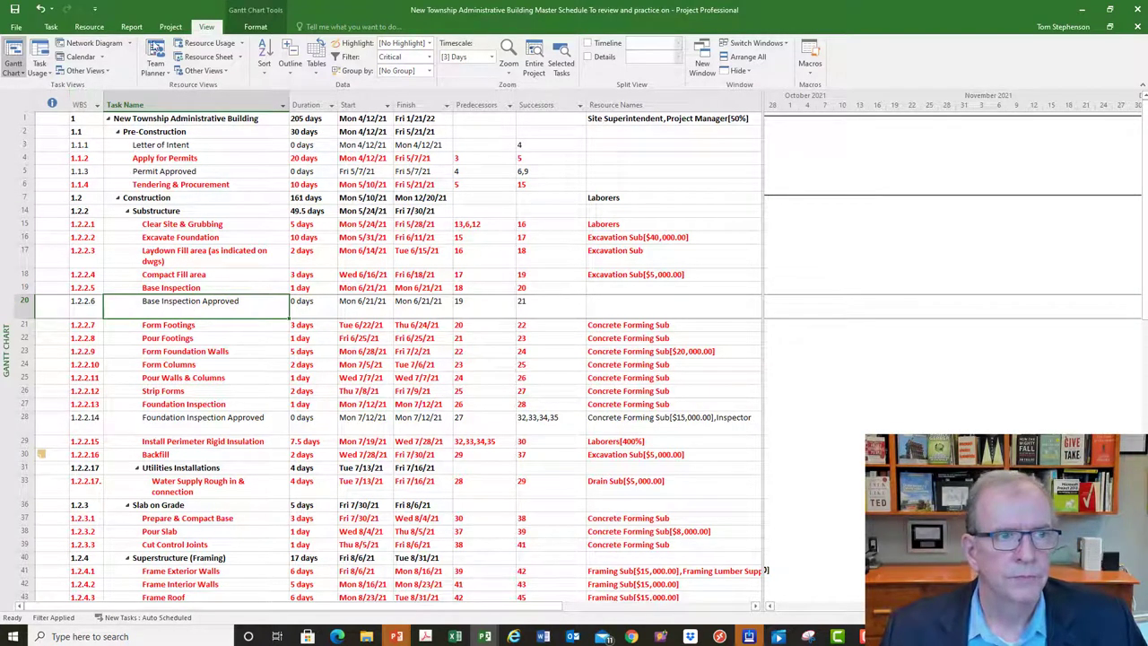
Reset the text style of all items to Regular with the Automatic font color
{"action": "left_click", "coordinate": [255, 27]}
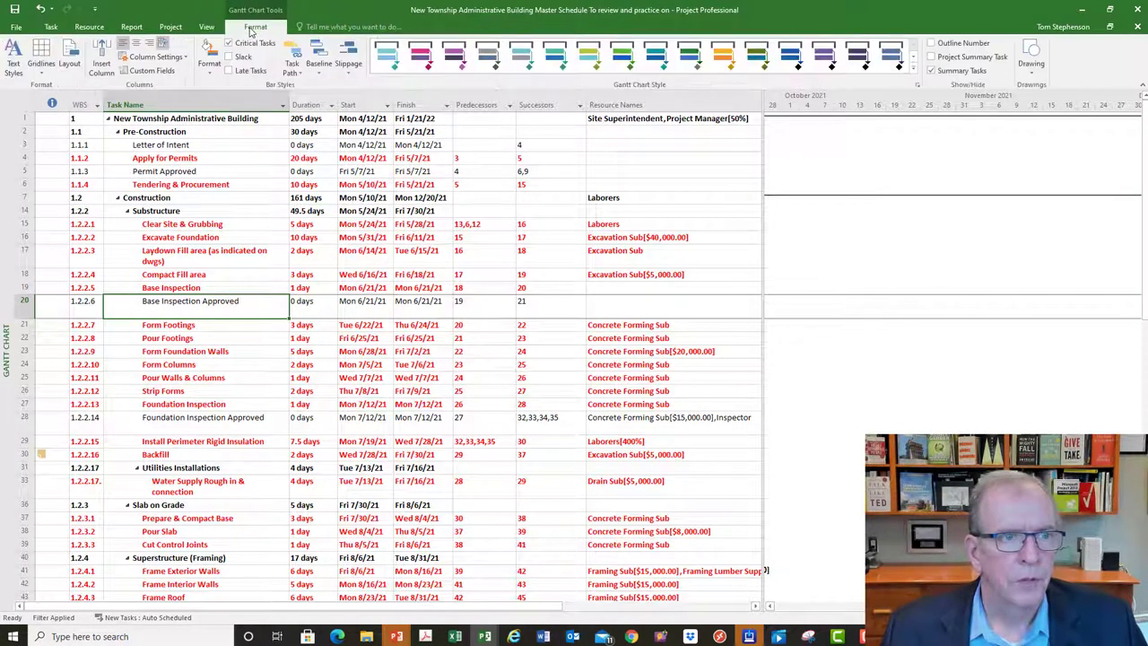
{"action": "left_click", "coordinate": [18, 56]}
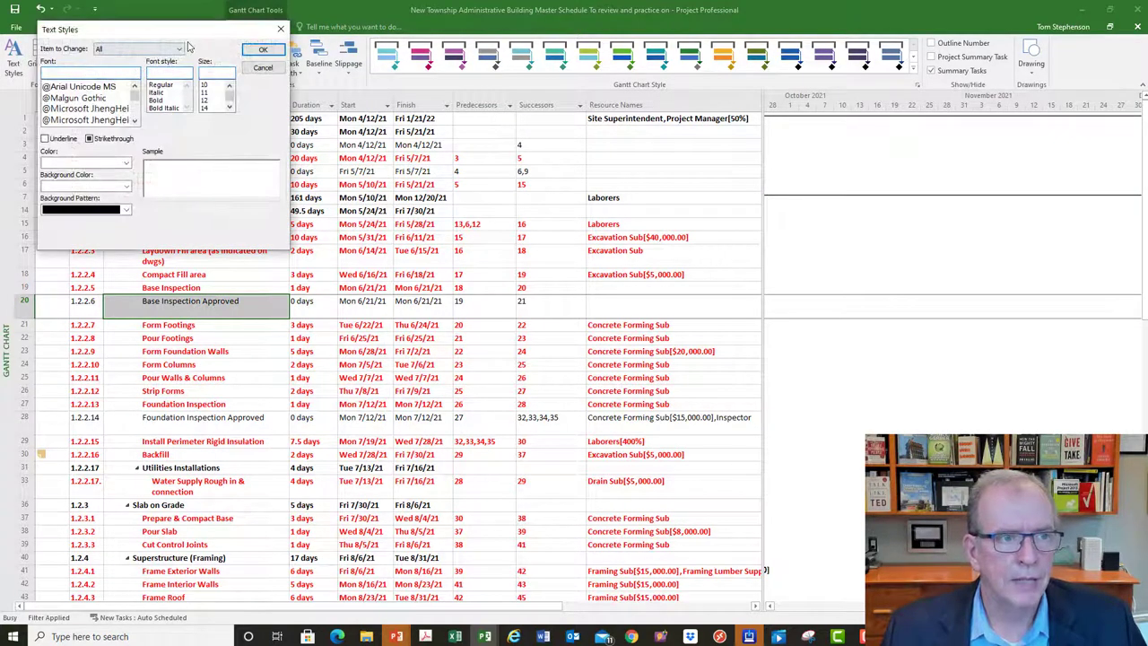
{"action": "left_click", "coordinate": [182, 51]}
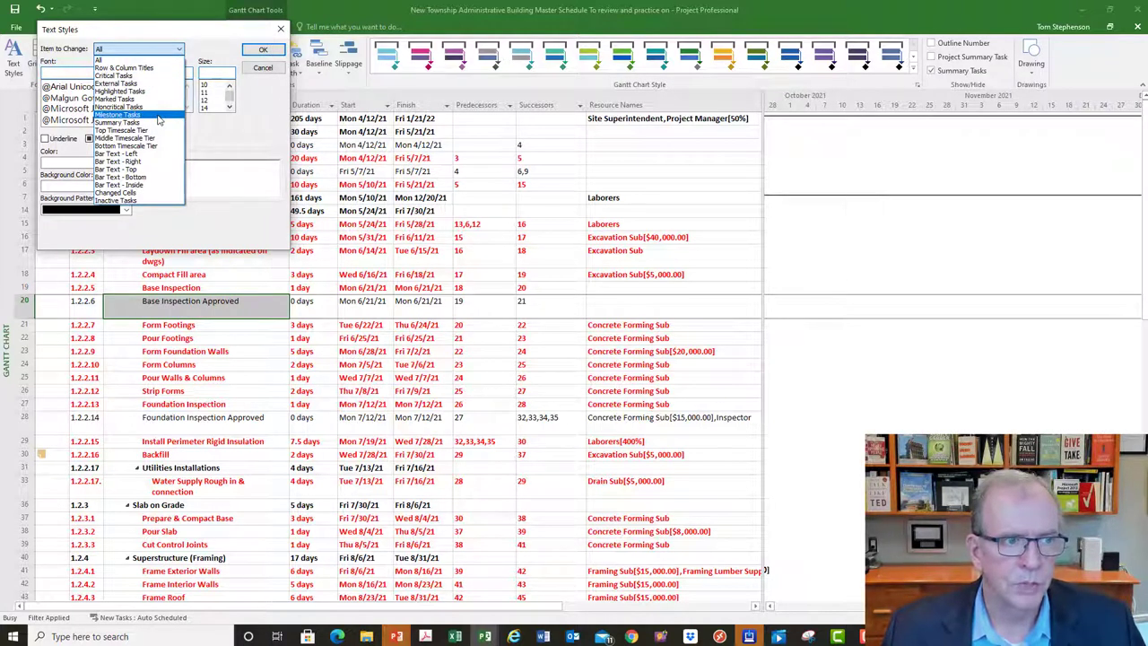
{"action": "left_click", "coordinate": [150, 60]}
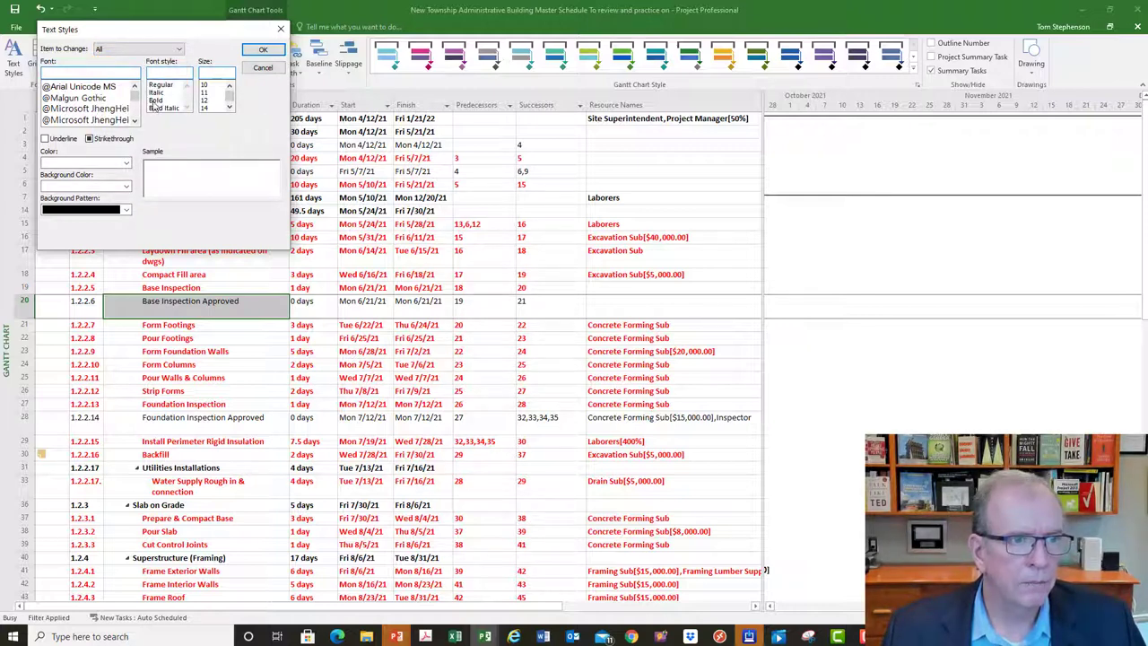
{"action": "left_click", "coordinate": [160, 84]}
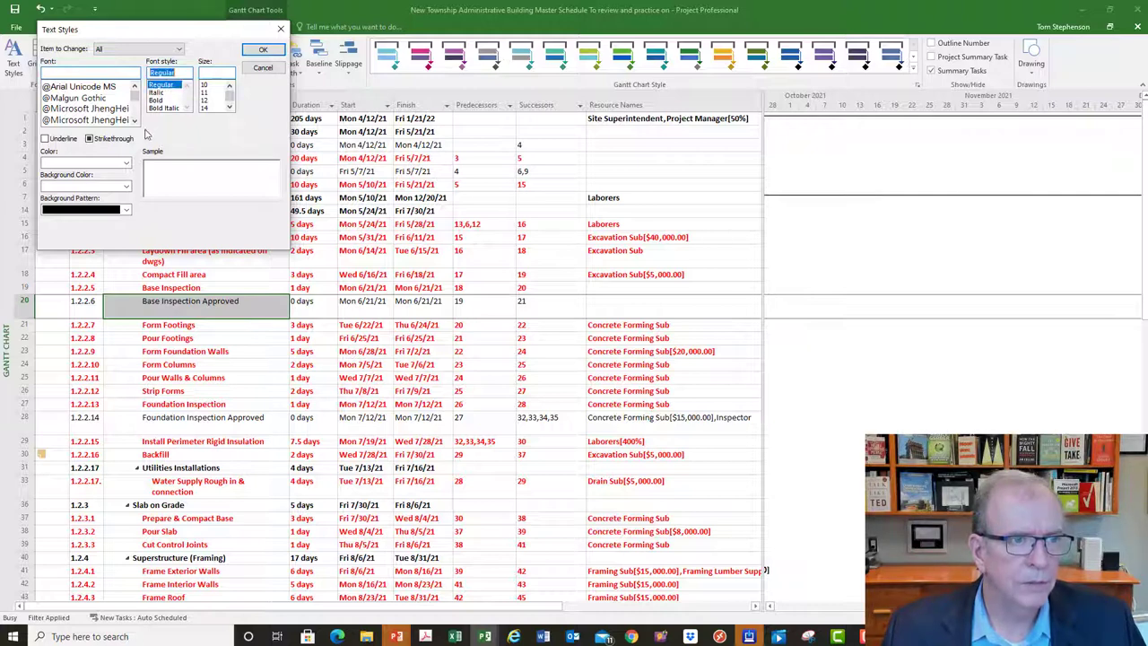
{"action": "left_click", "coordinate": [126, 164]}
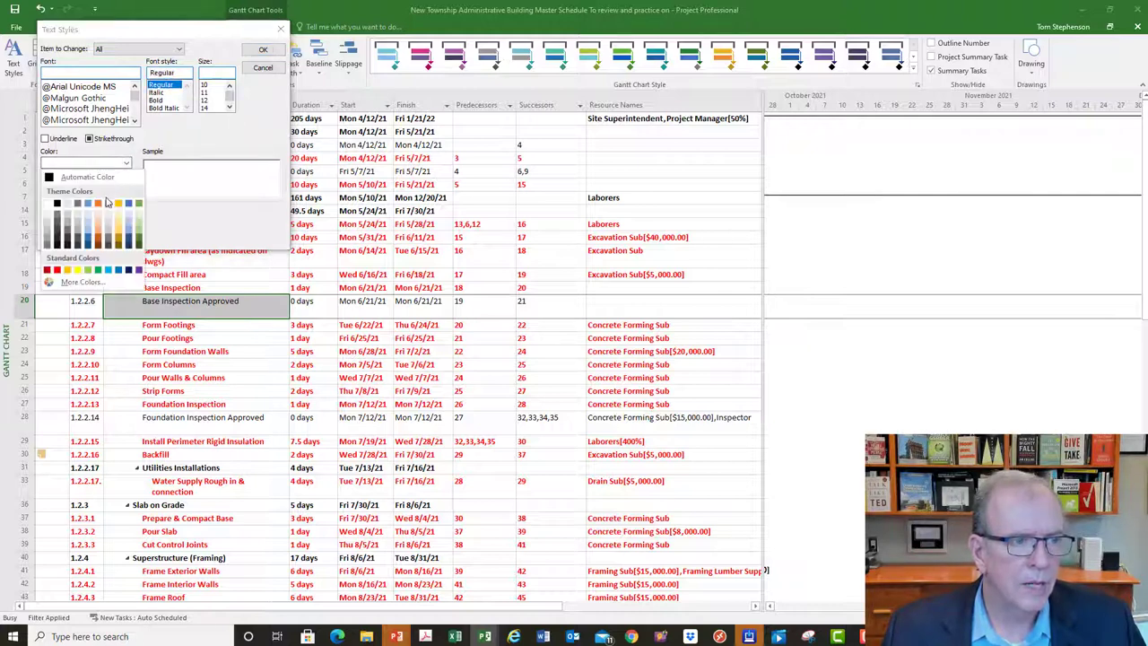
{"action": "left_click", "coordinate": [92, 180]}
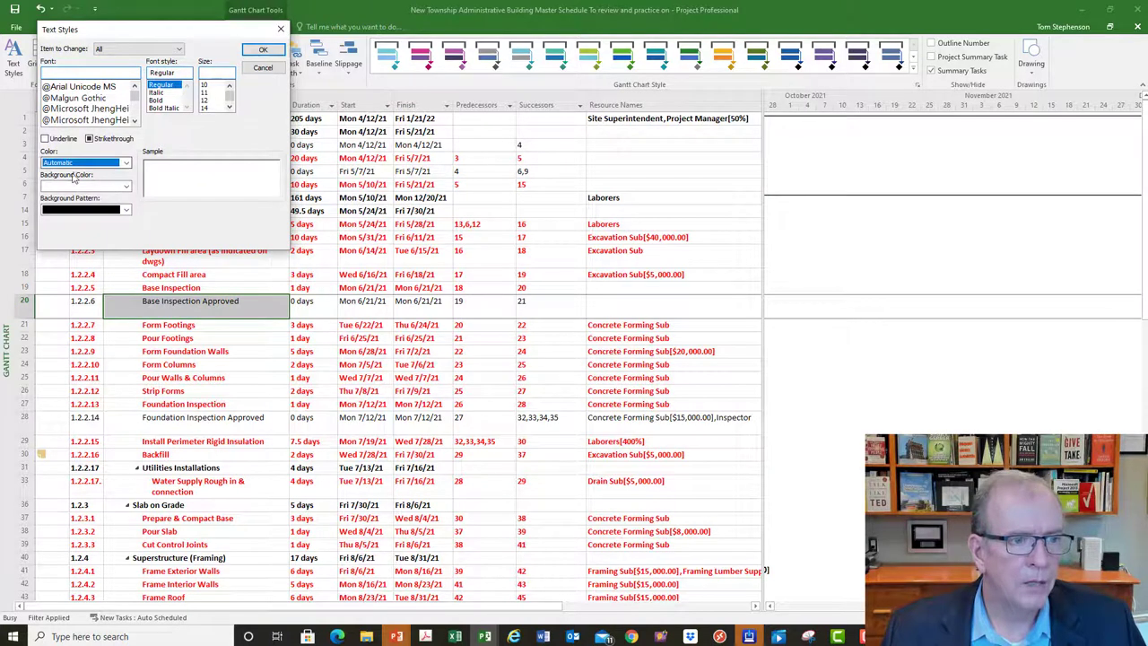
{"action": "left_click", "coordinate": [261, 51]}
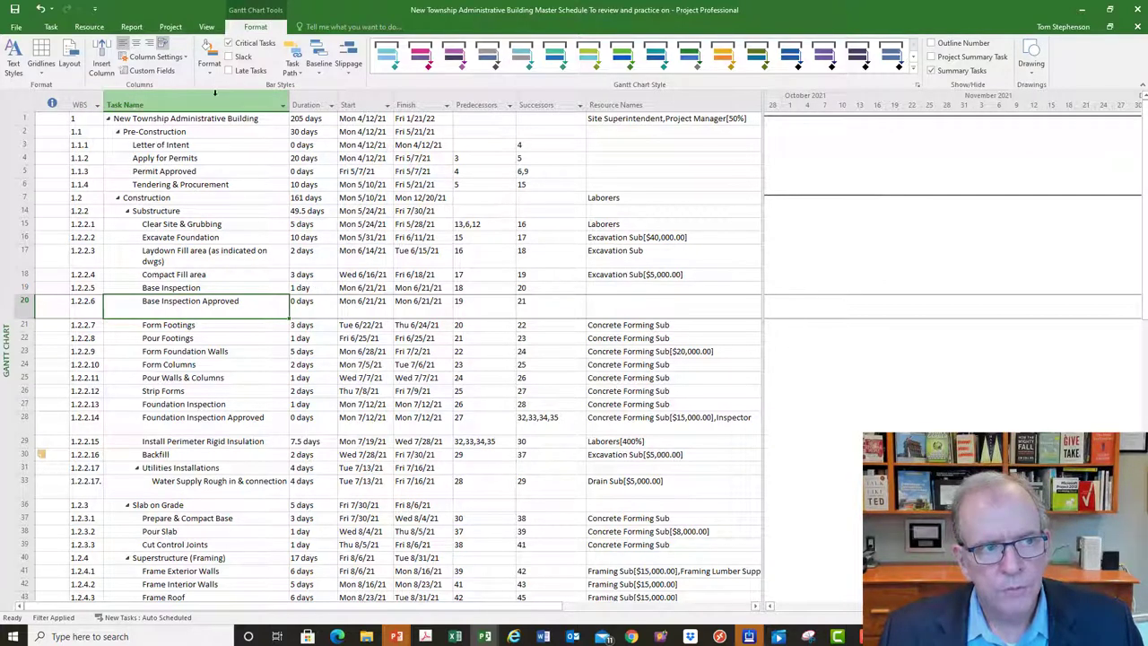
Set the text style of Summary Tasks to bold
{"action": "left_click", "coordinate": [13, 65]}
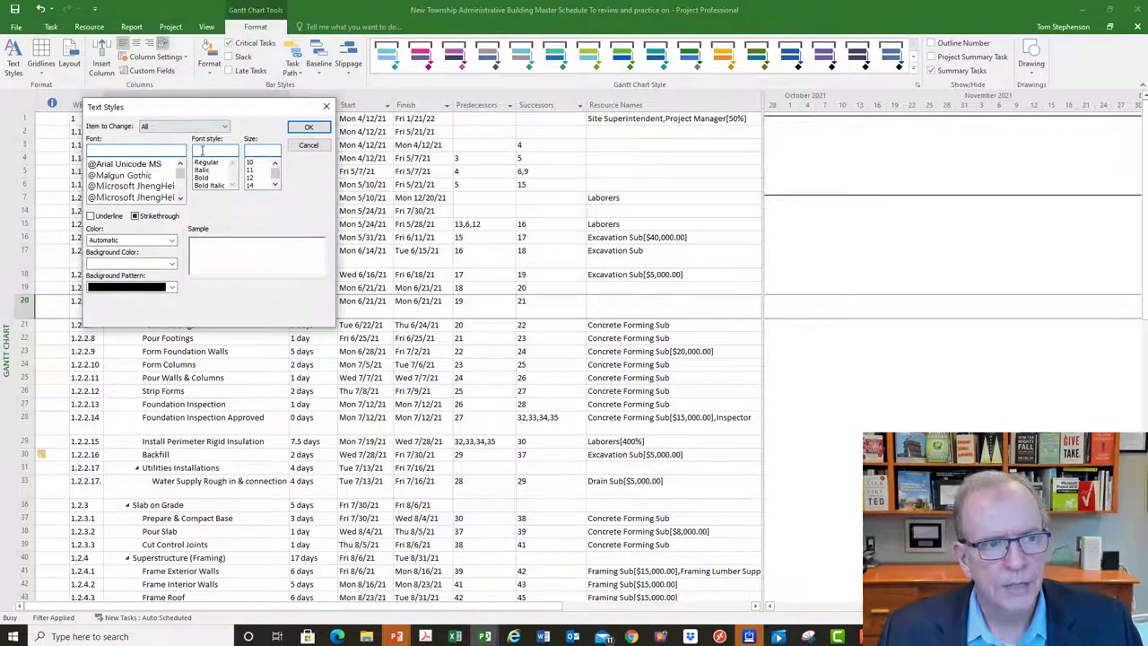
{"action": "left_click", "coordinate": [224, 126]}
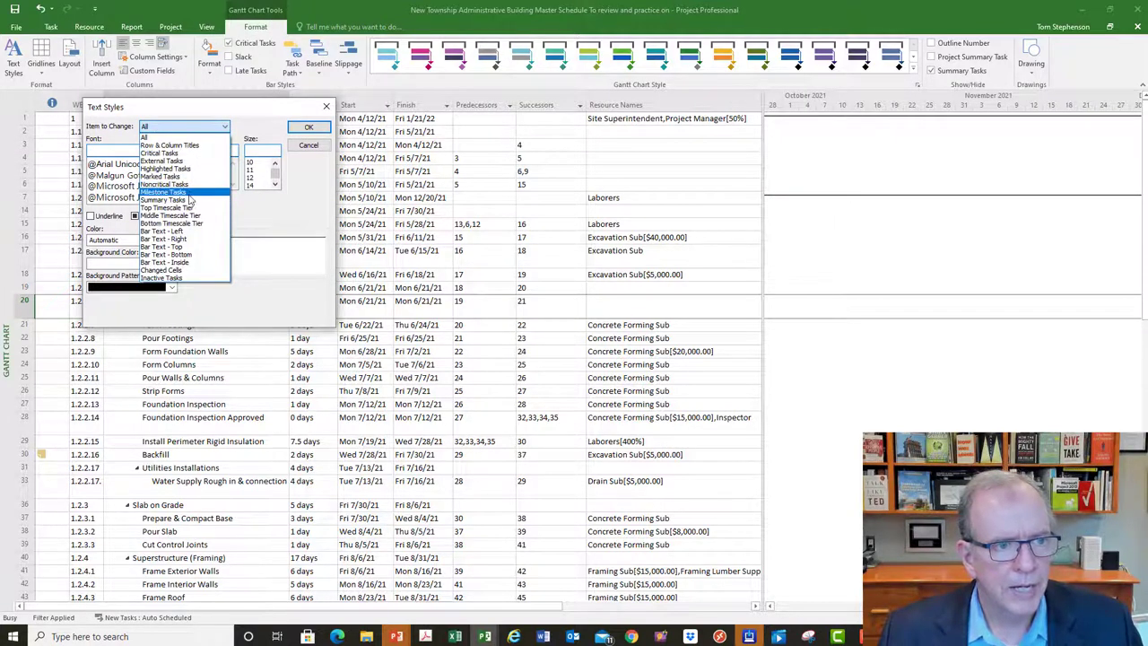
{"action": "left_click", "coordinate": [190, 199]}
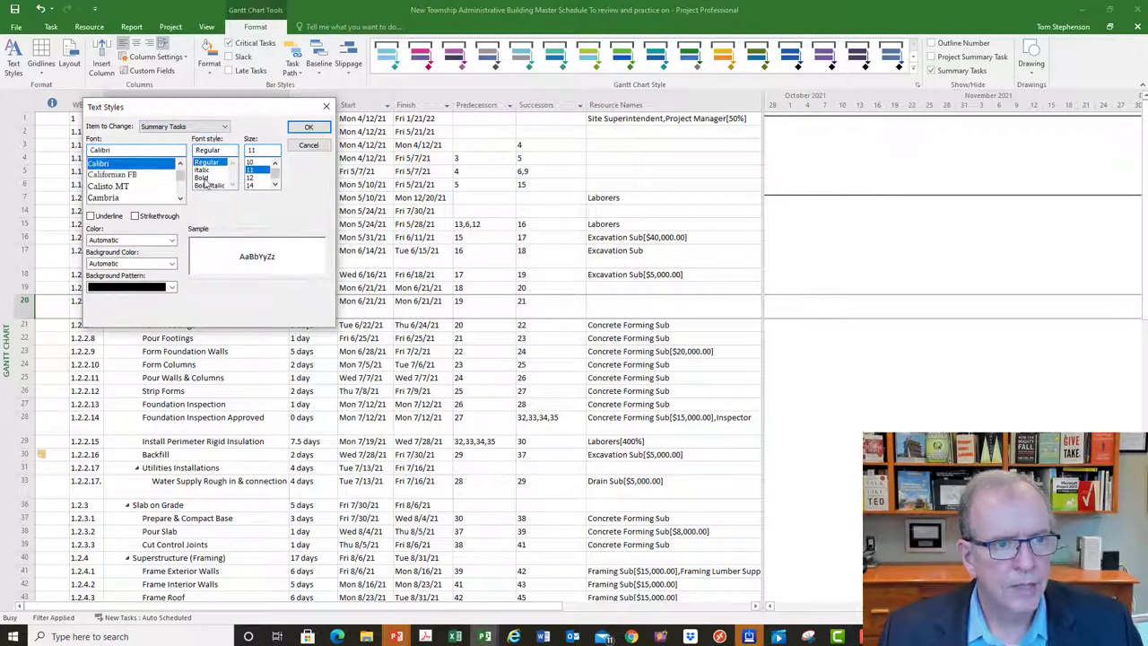
{"action": "left_click", "coordinate": [210, 178]}
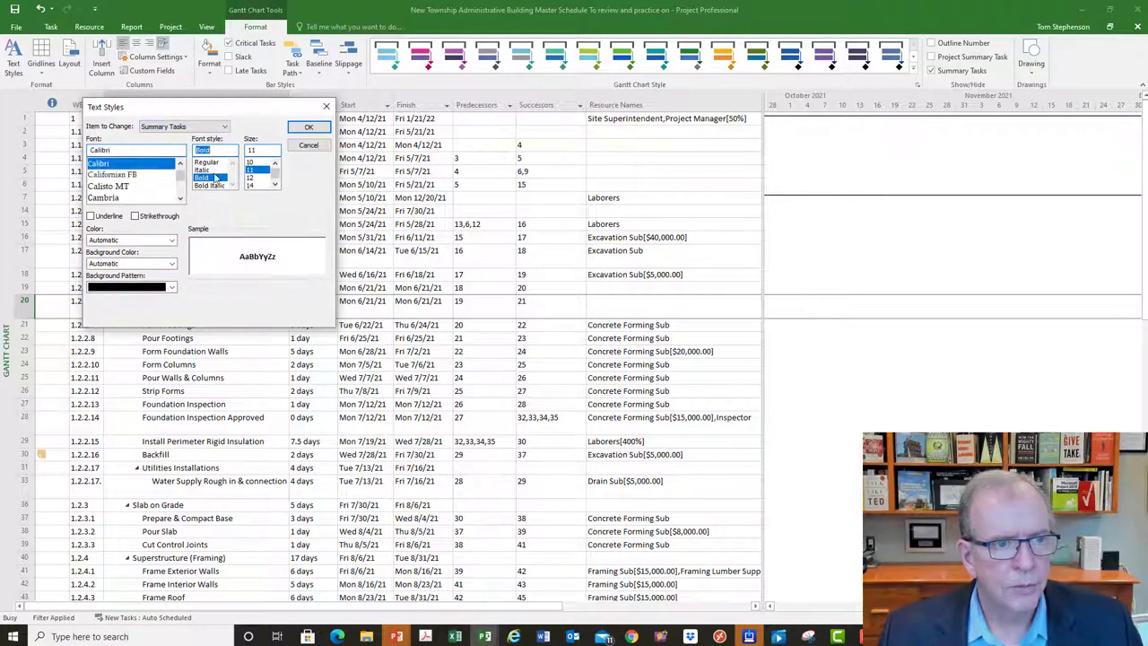
{"action": "left_click", "coordinate": [305, 130]}
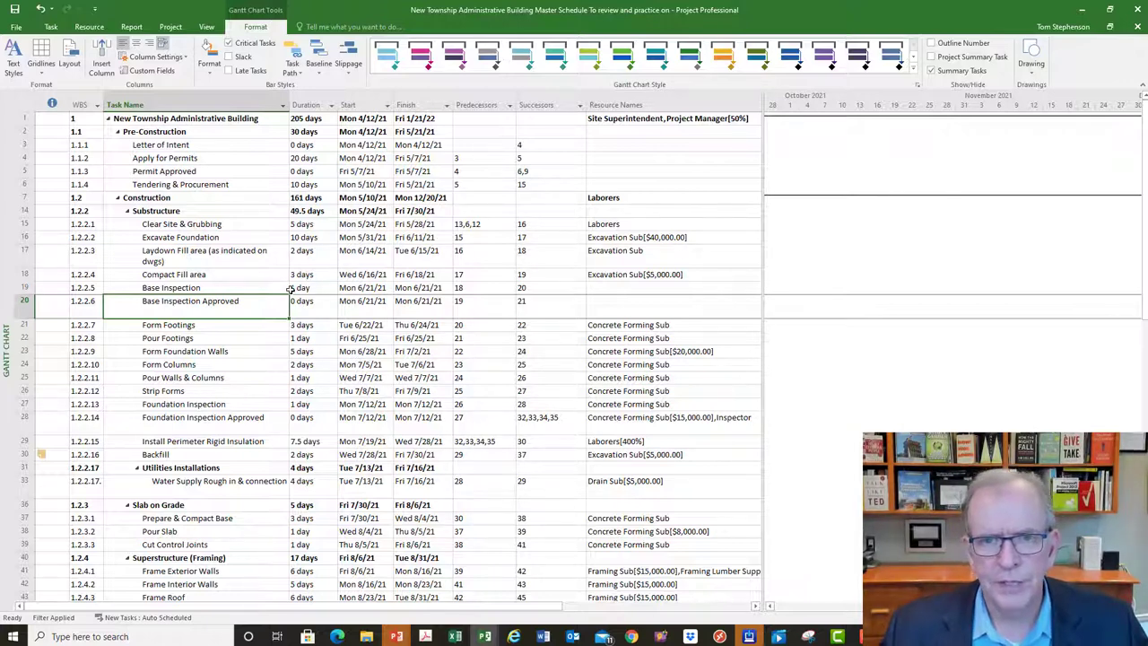
Switch to the Calendar view and look through the scheduled tasks from June to September 2021
{"action": "right_click", "coordinate": [4, 149]}
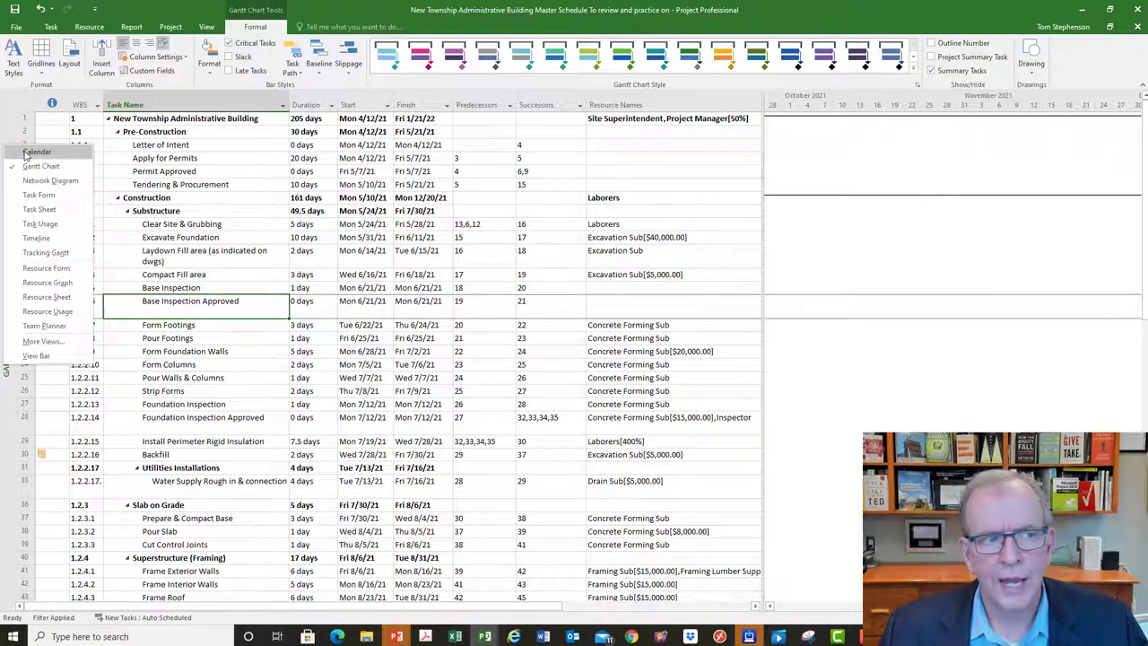
{"action": "left_click", "coordinate": [27, 152]}
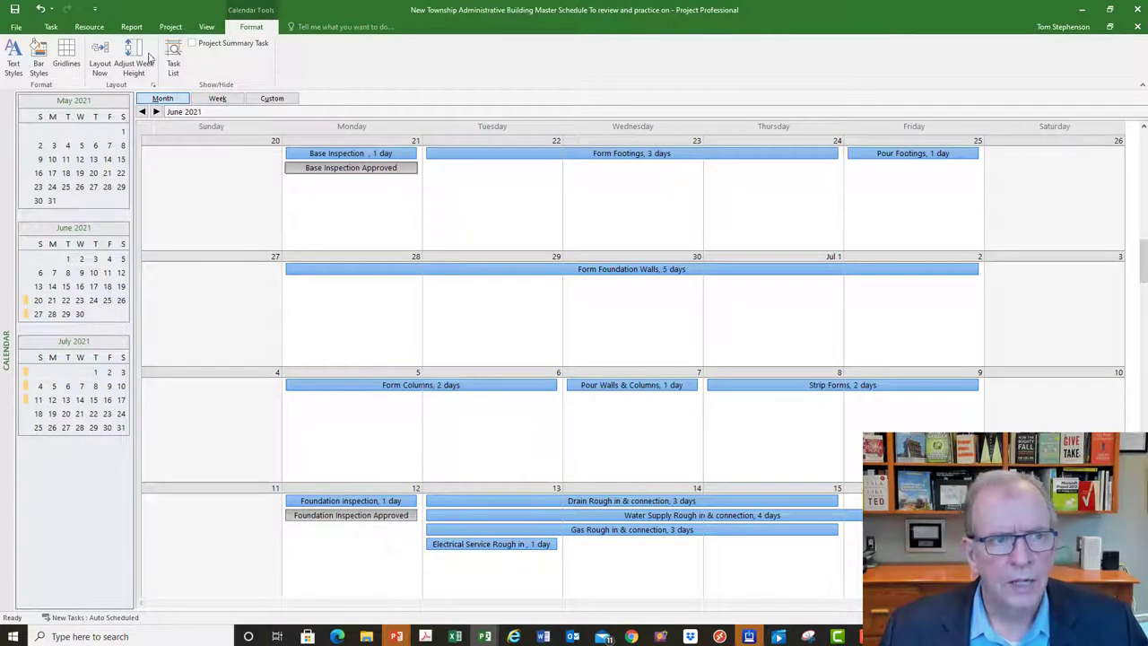
{"action": "left_click", "coordinate": [206, 27]}
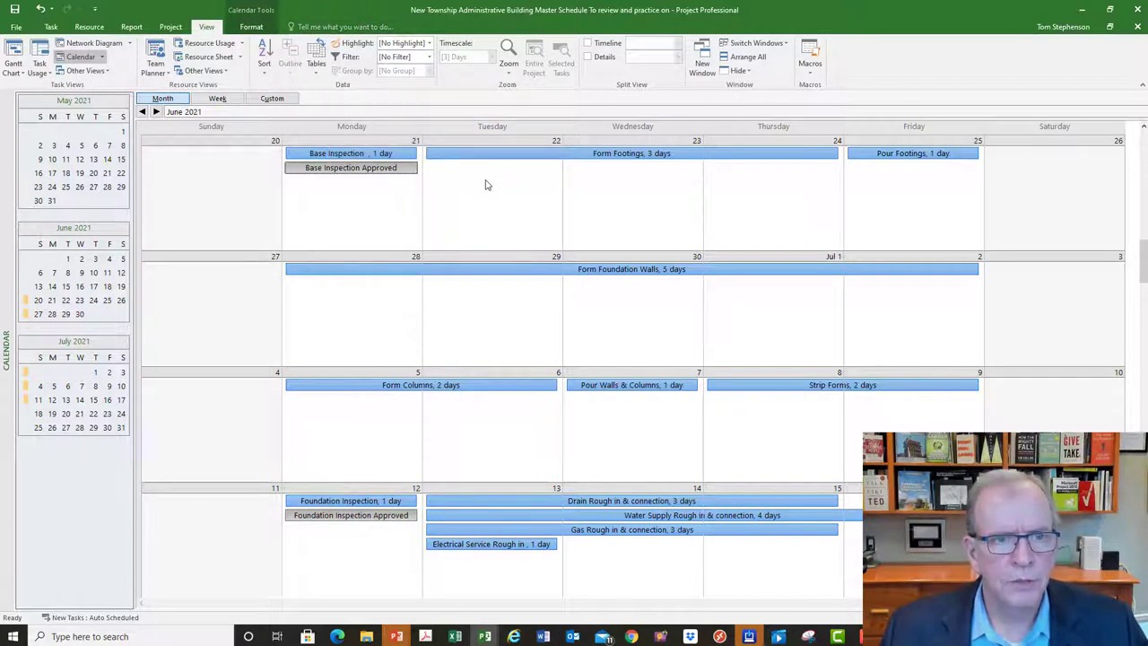
{"action": "scroll", "coordinate": [485, 185], "scroll_direction": "down", "scroll_amount": 5}
{"action": "scroll", "coordinate": [482, 184], "scroll_direction": "down", "scroll_amount": 5}
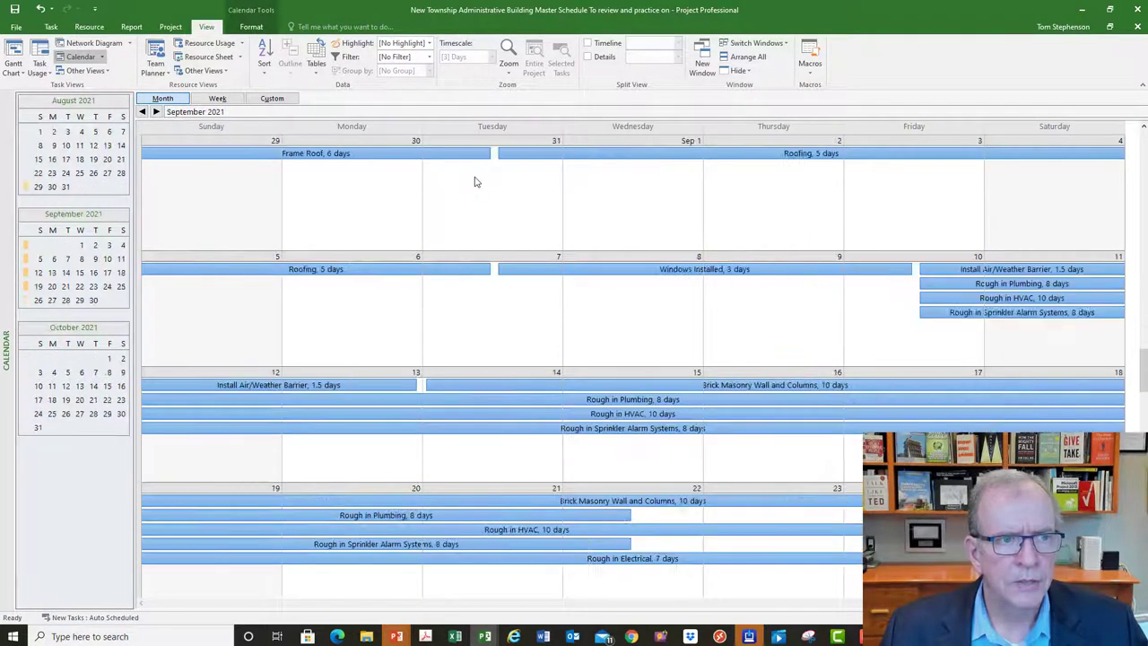
{"action": "scroll", "coordinate": [475, 182], "scroll_direction": "down", "scroll_amount": 1}
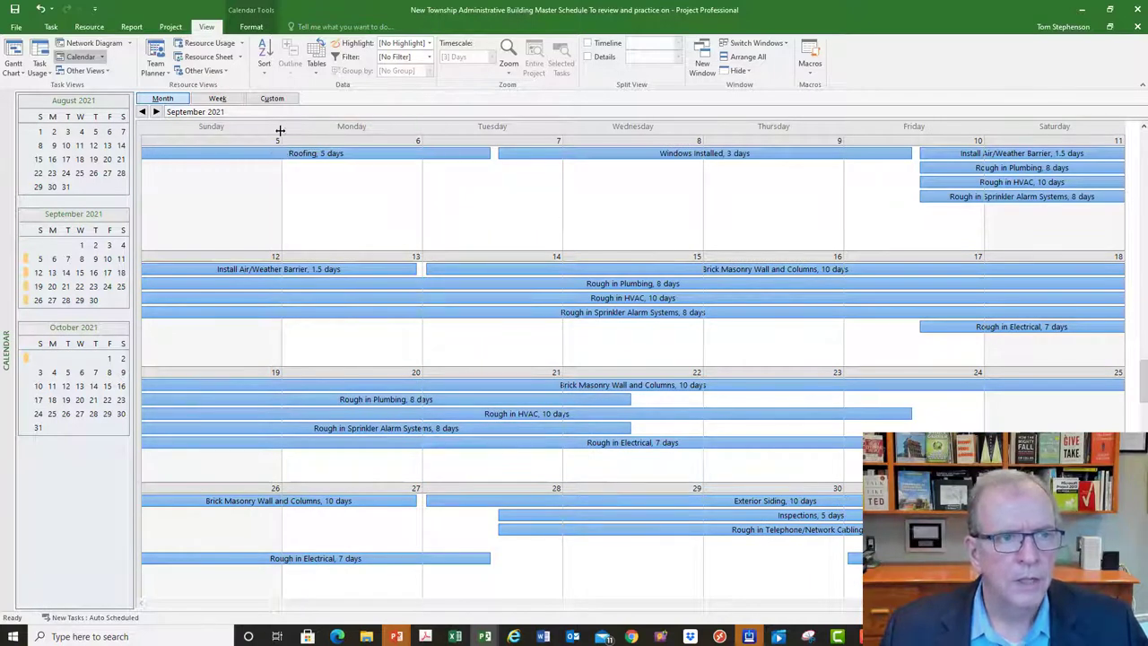
Filter the calendar by resource to show only tasks using Plumbing Sub, and examine its September 2021 work
{"action": "left_click", "coordinate": [429, 56]}
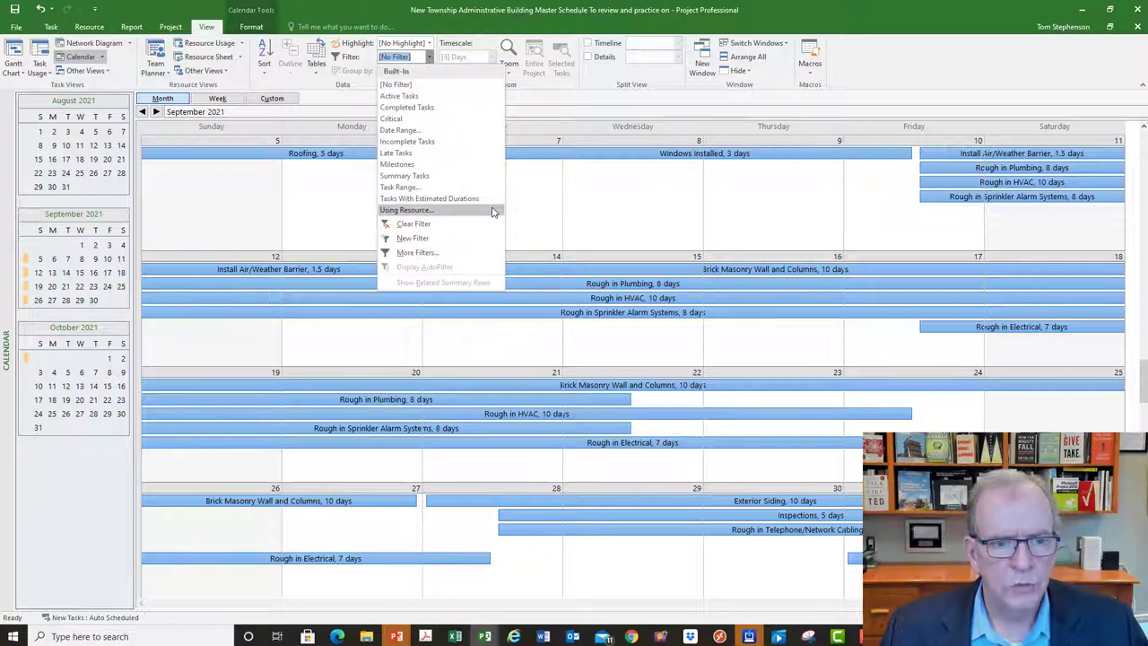
{"action": "left_click", "coordinate": [425, 210]}
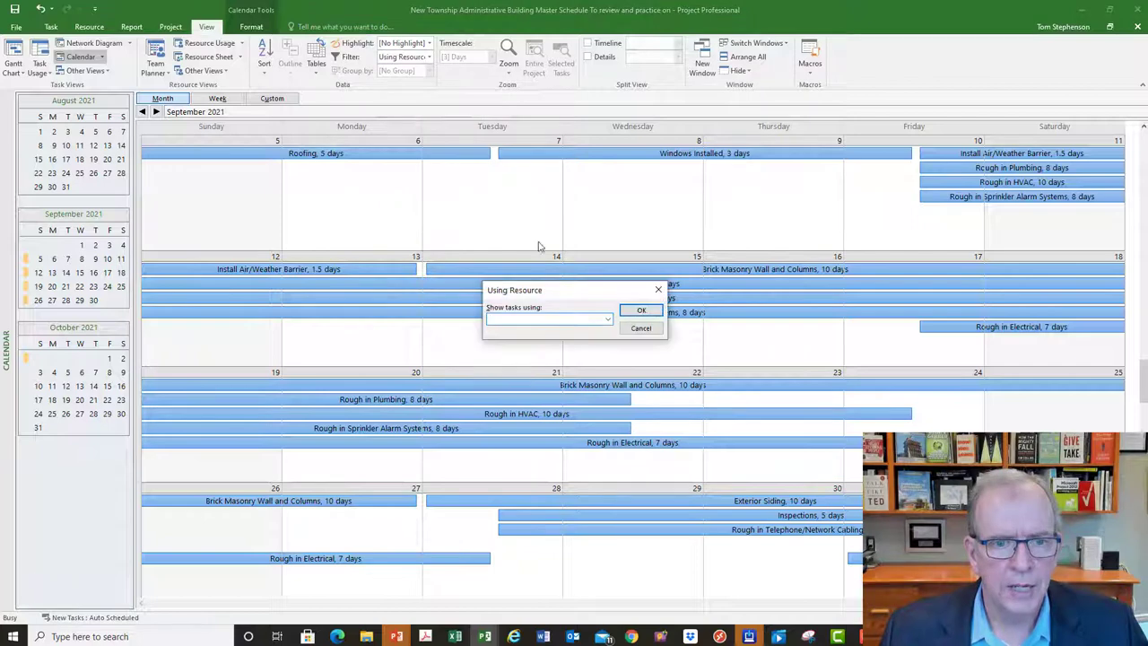
{"action": "left_click", "coordinate": [608, 323]}
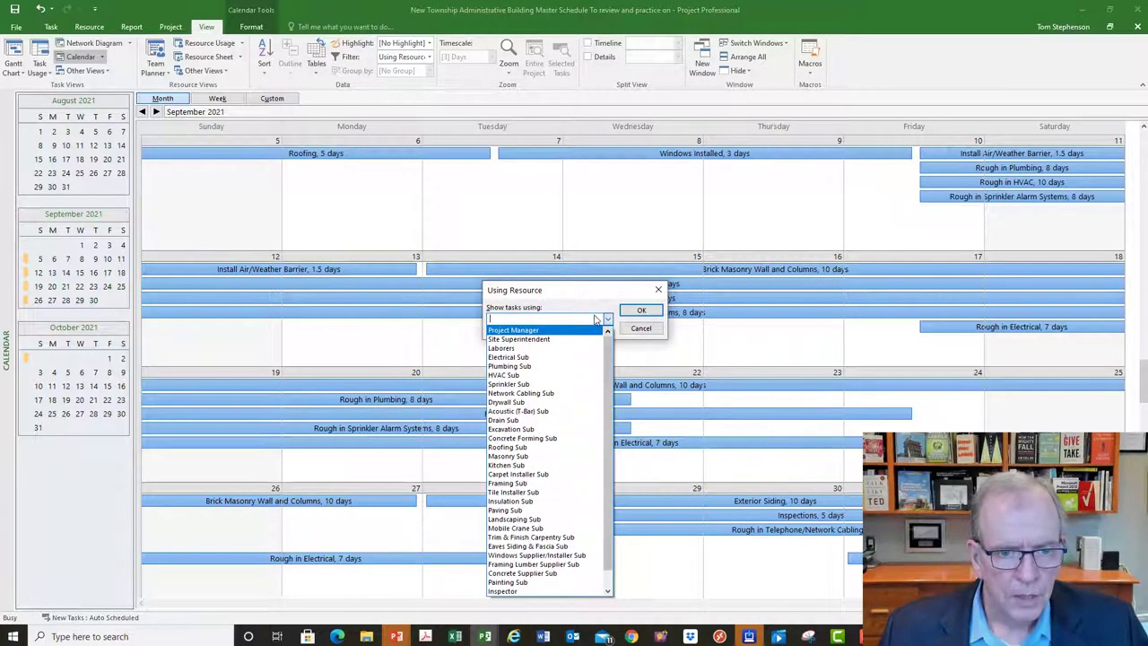
{"action": "left_click", "coordinate": [575, 368]}
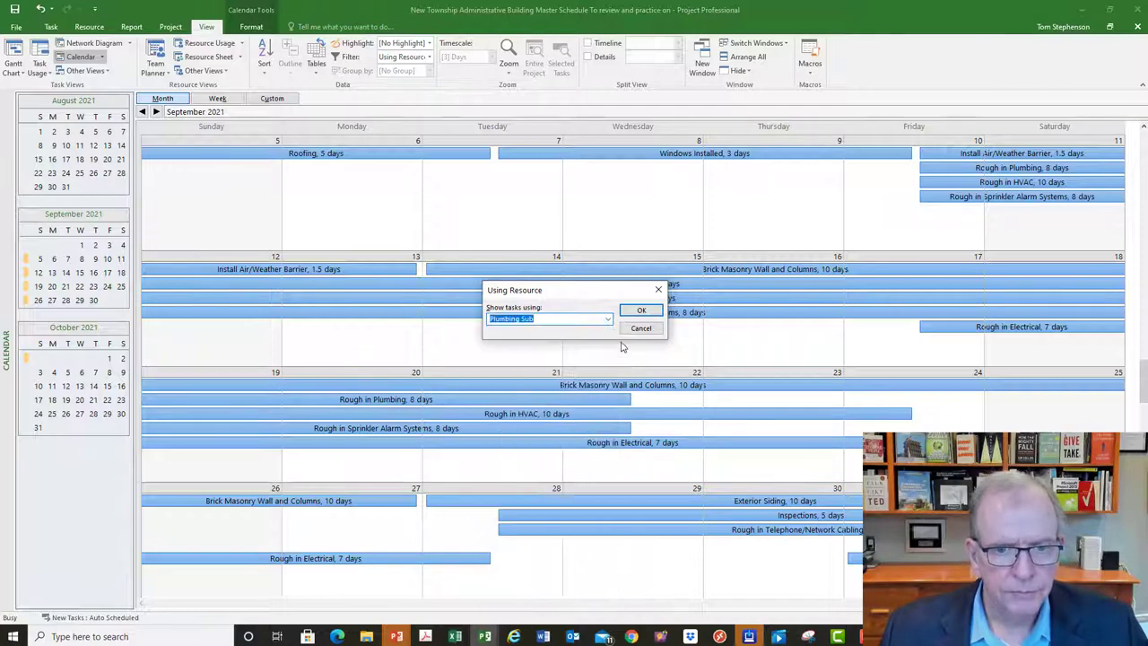
{"action": "left_click", "coordinate": [642, 310]}
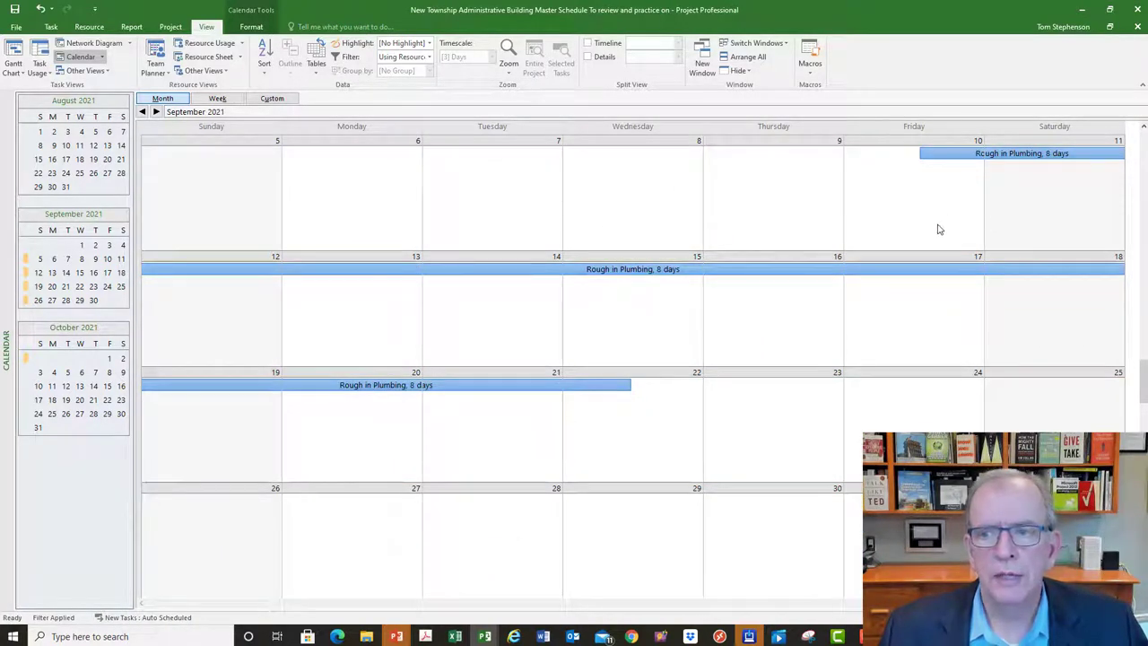
{"action": "scroll", "coordinate": [938, 227], "scroll_direction": "down", "scroll_amount": 1}
{"action": "scroll", "coordinate": [938, 228], "scroll_direction": "up", "scroll_amount": 2}
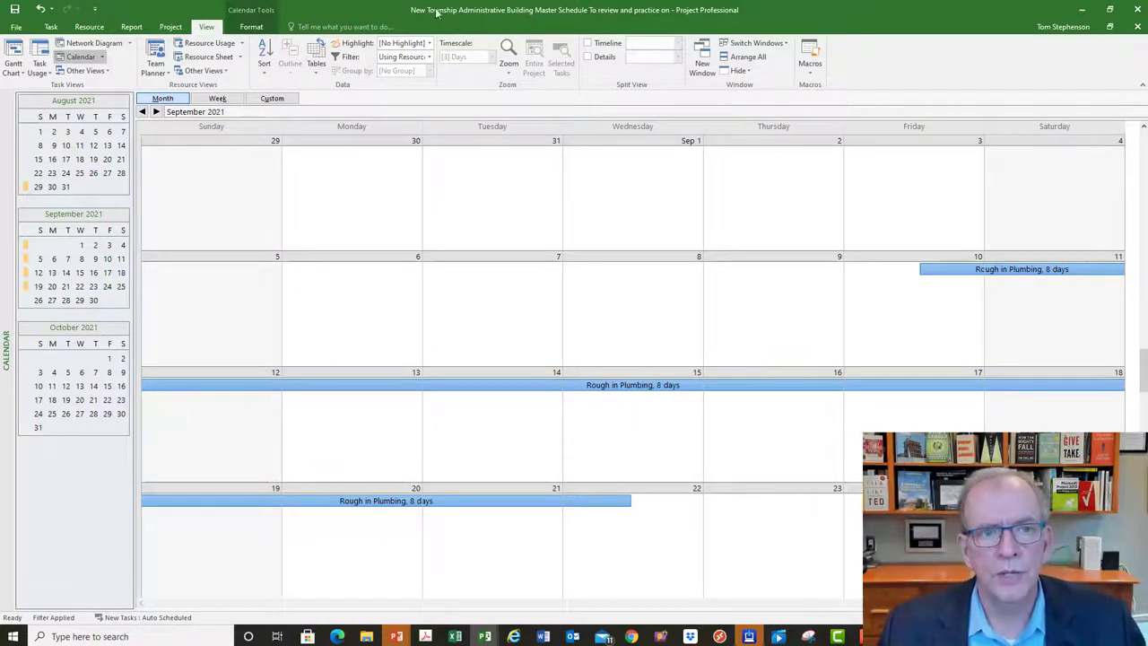
{"action": "left_click", "coordinate": [429, 58]}
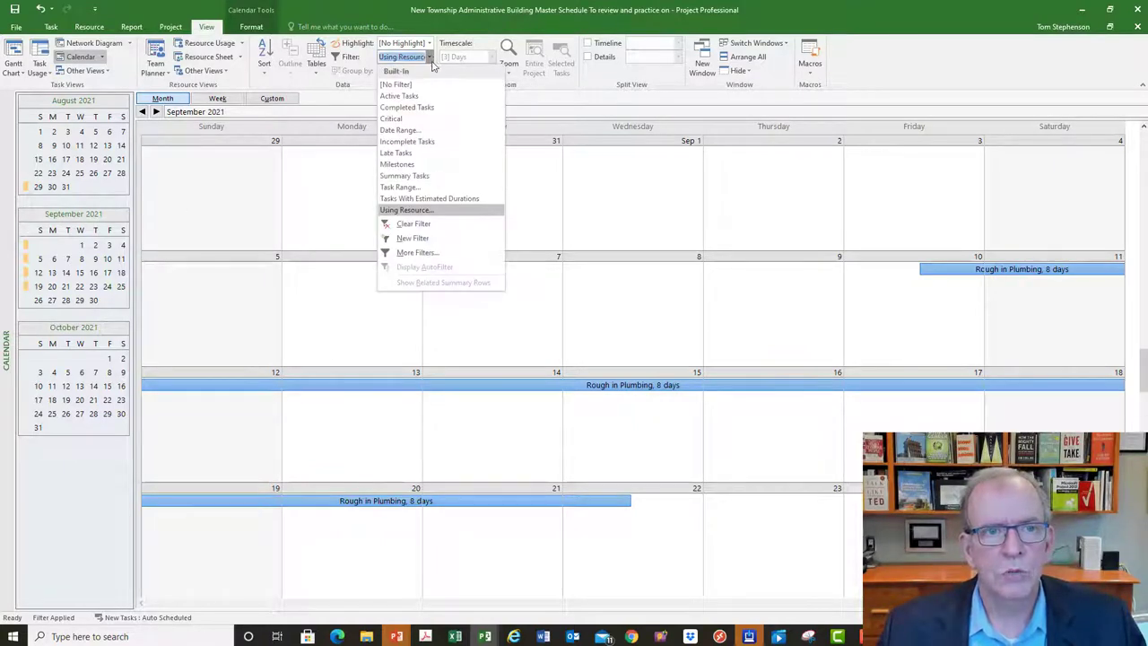
{"action": "left_click", "coordinate": [425, 210]}
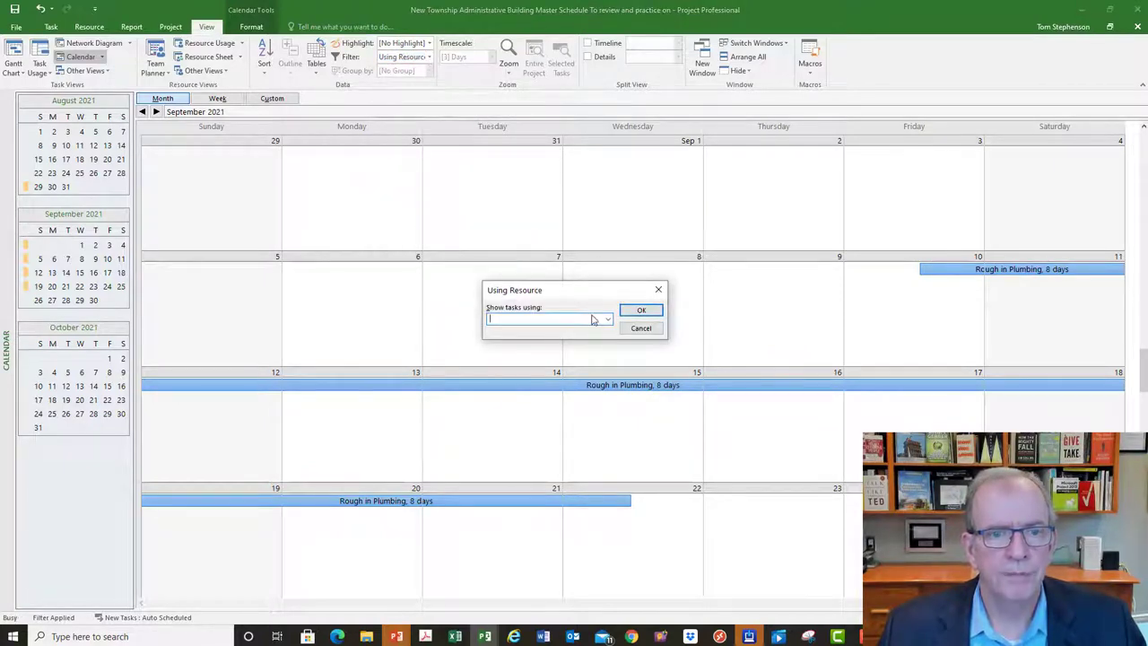
{"action": "left_click", "coordinate": [659, 289]}
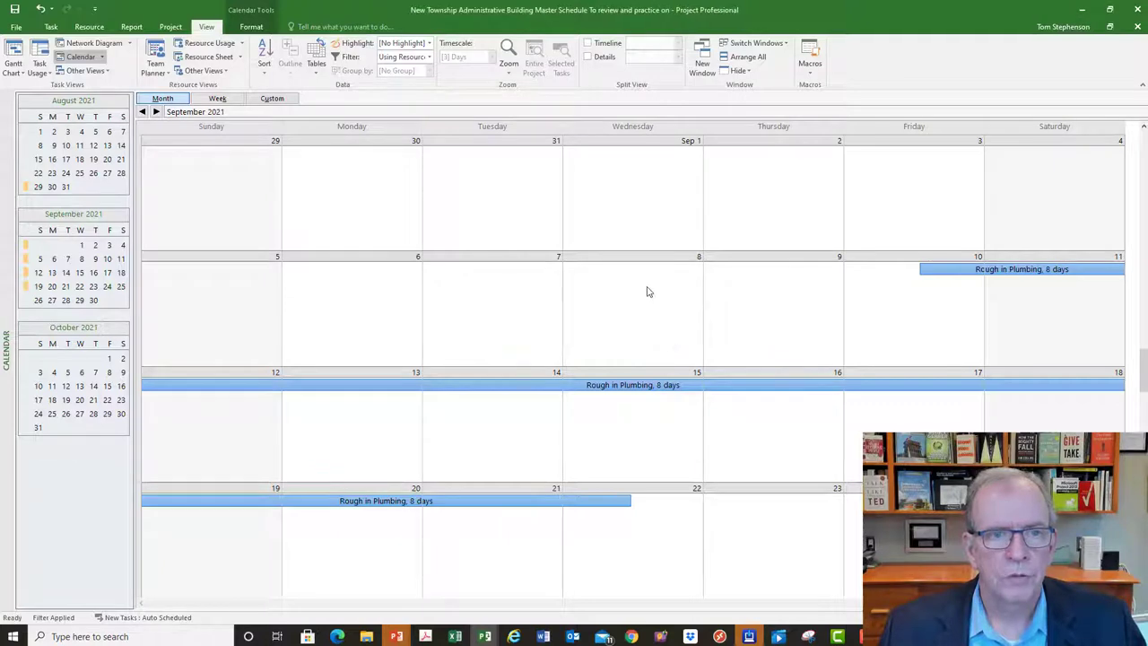
Clear the calendar's resource filter and return to the Gantt Chart view at the start of the task list
{"action": "left_click", "coordinate": [429, 60]}
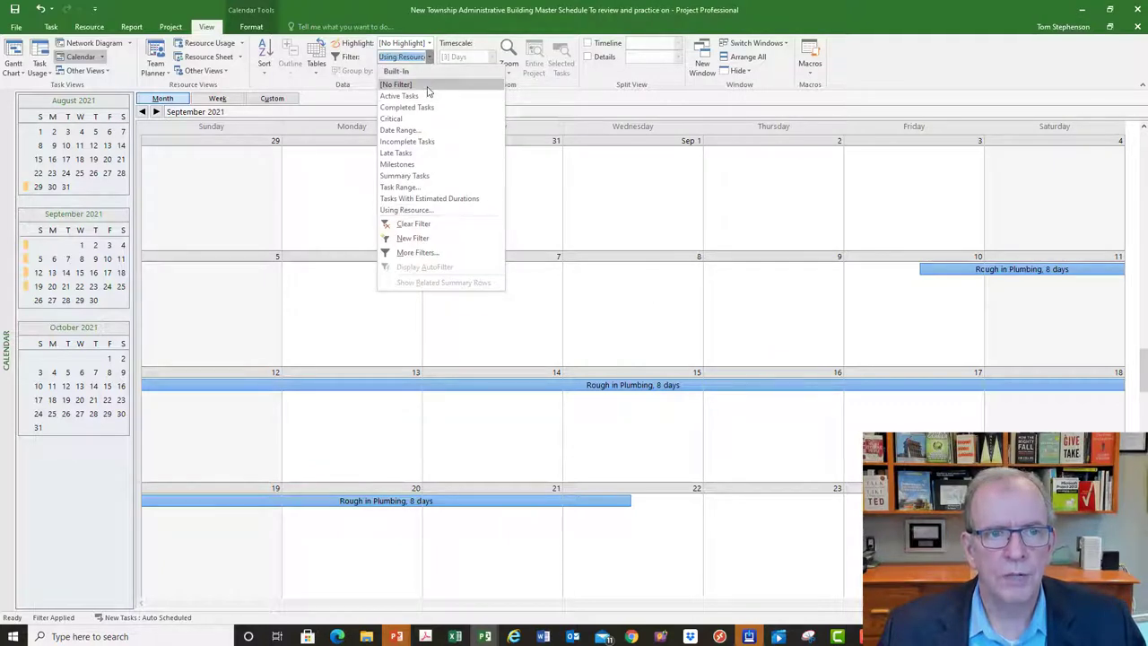
{"action": "left_click", "coordinate": [427, 88]}
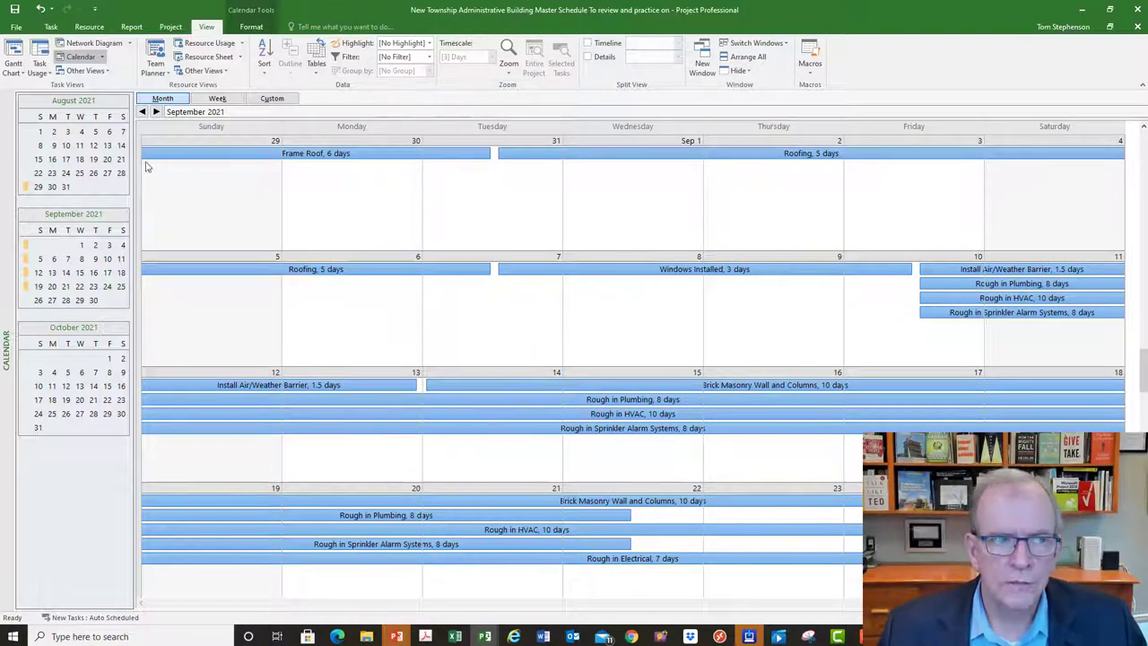
{"action": "right_click", "coordinate": [3, 160]}
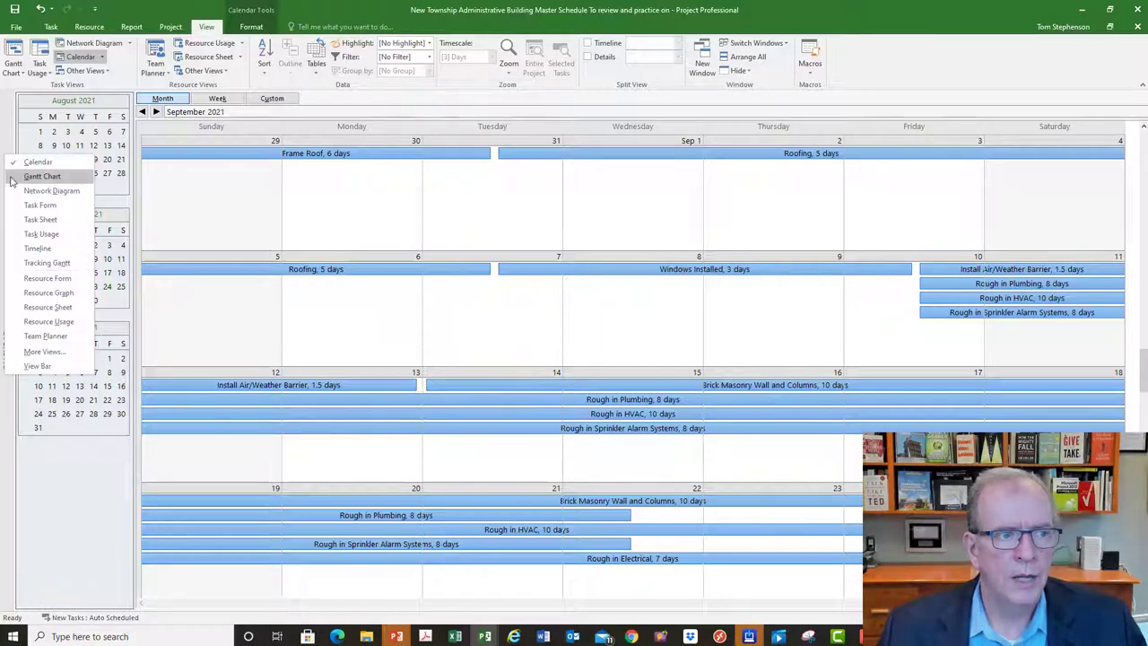
{"action": "left_click", "coordinate": [13, 178]}
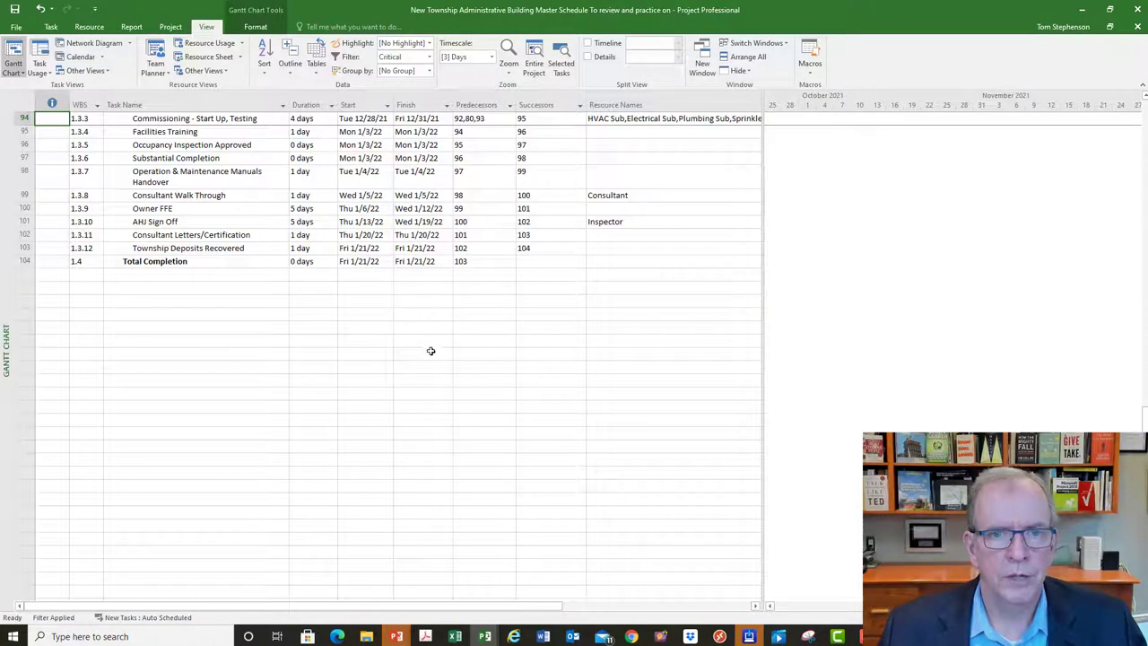
{"action": "scroll", "coordinate": [410, 342], "scroll_direction": "up", "scroll_amount": 7}
{"action": "scroll", "coordinate": [410, 341], "scroll_direction": "up", "scroll_amount": 20}
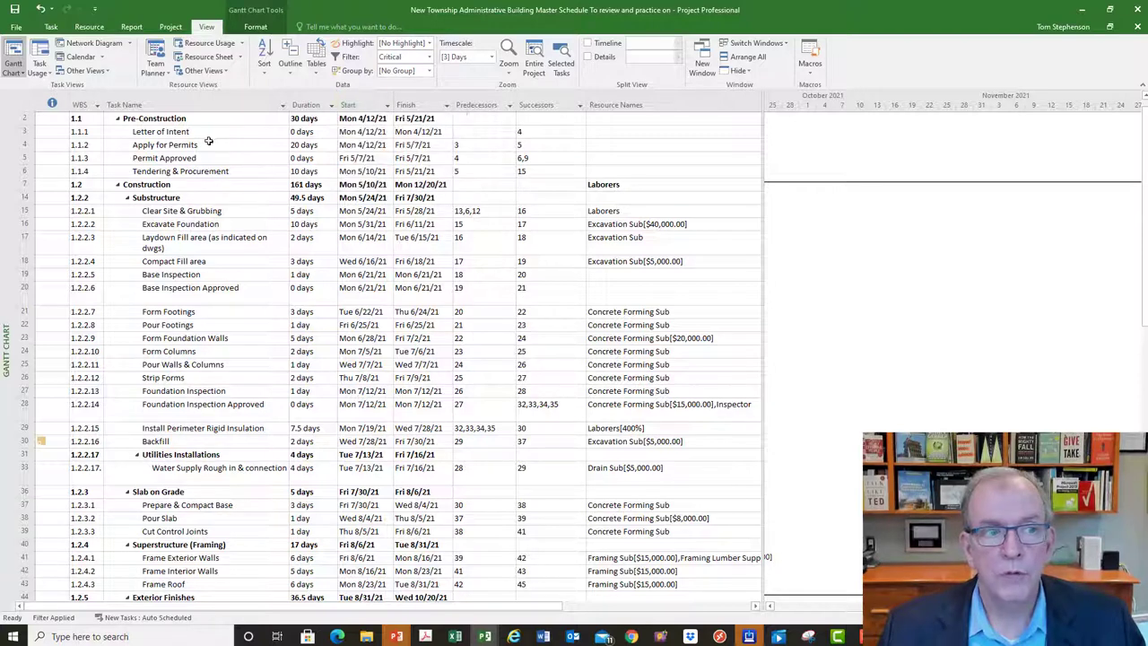
{"action": "left_click", "coordinate": [256, 26]}
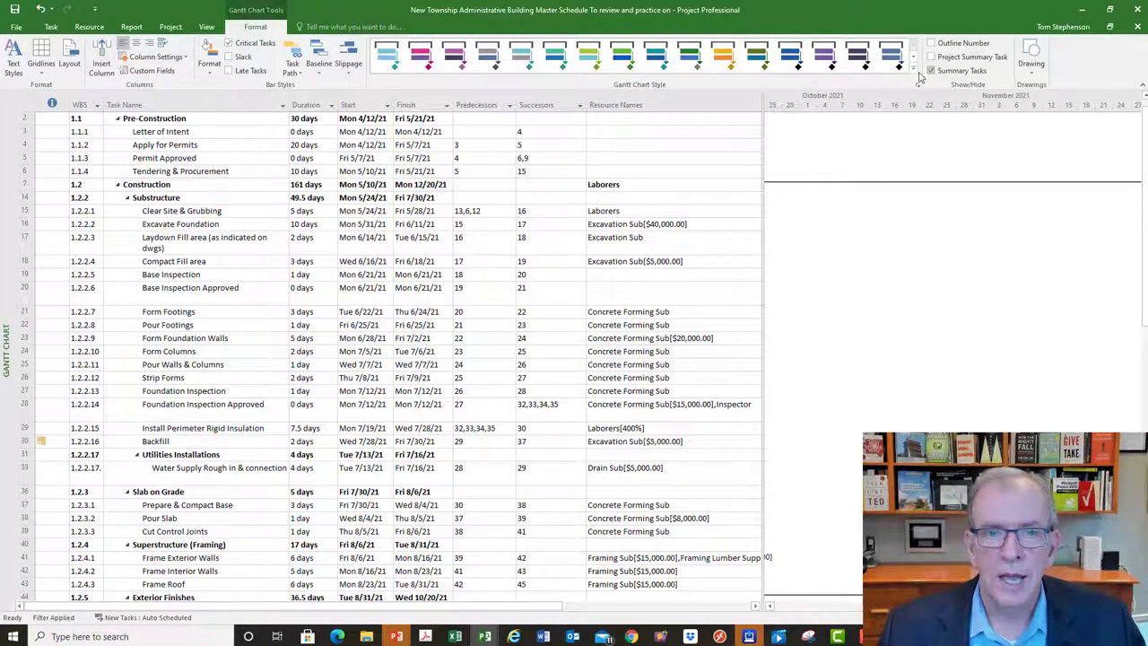
{"action": "left_click", "coordinate": [387, 106]}
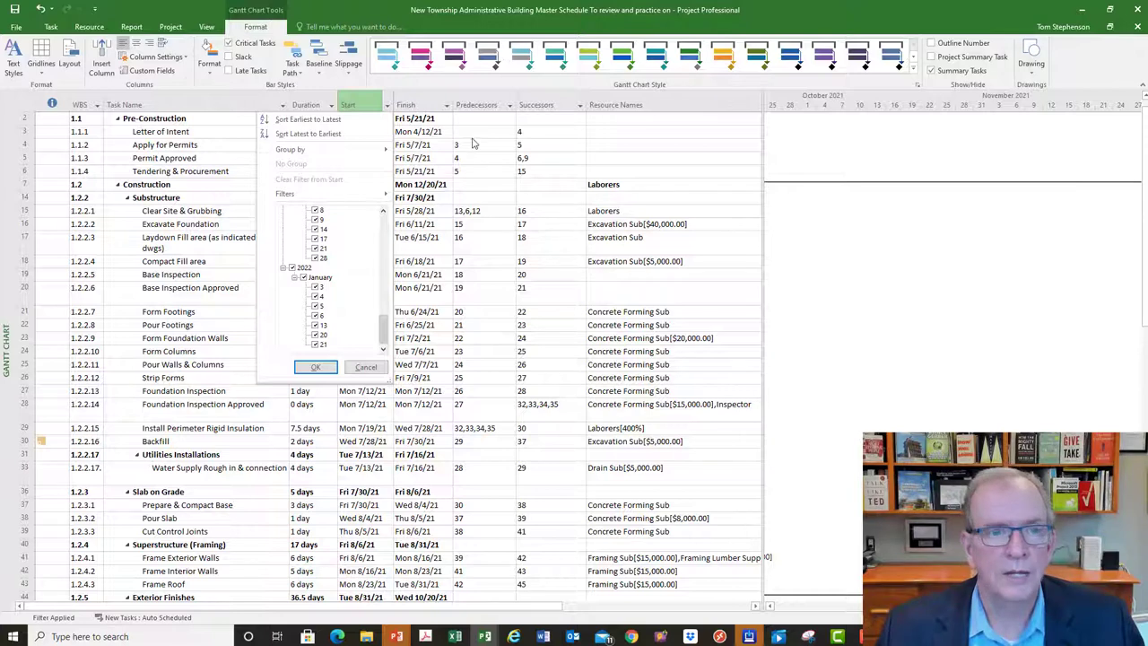
{"action": "left_click", "coordinate": [576, 194]}
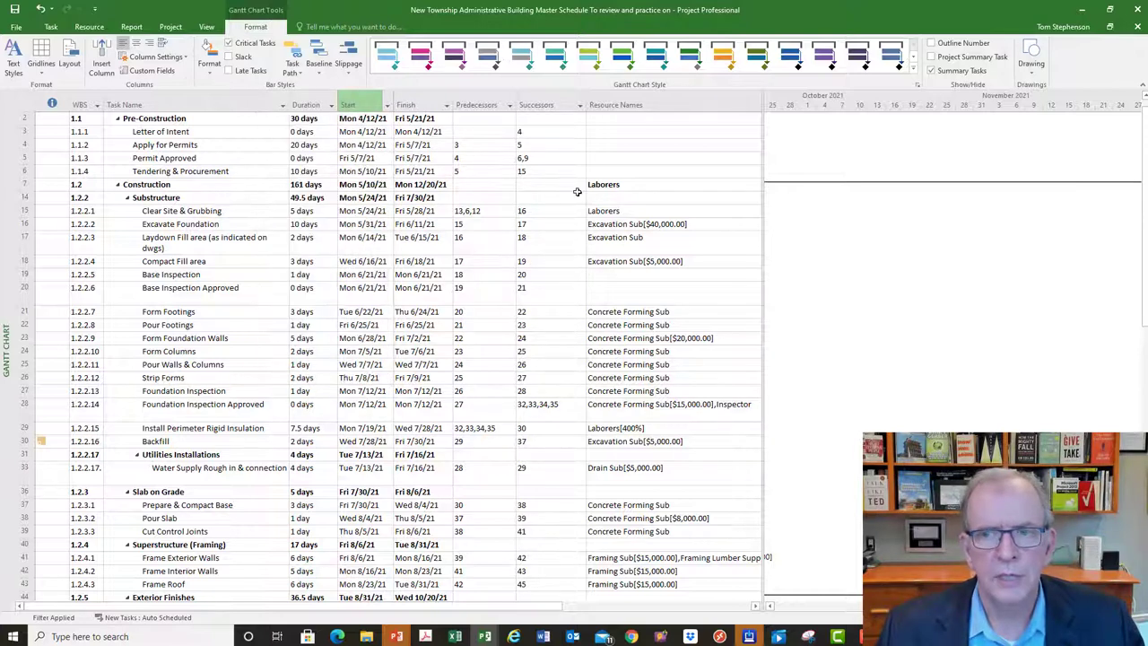
Clear the Critical filter from the Gantt Chart so that all tasks are listed
{"action": "left_click", "coordinate": [210, 29]}
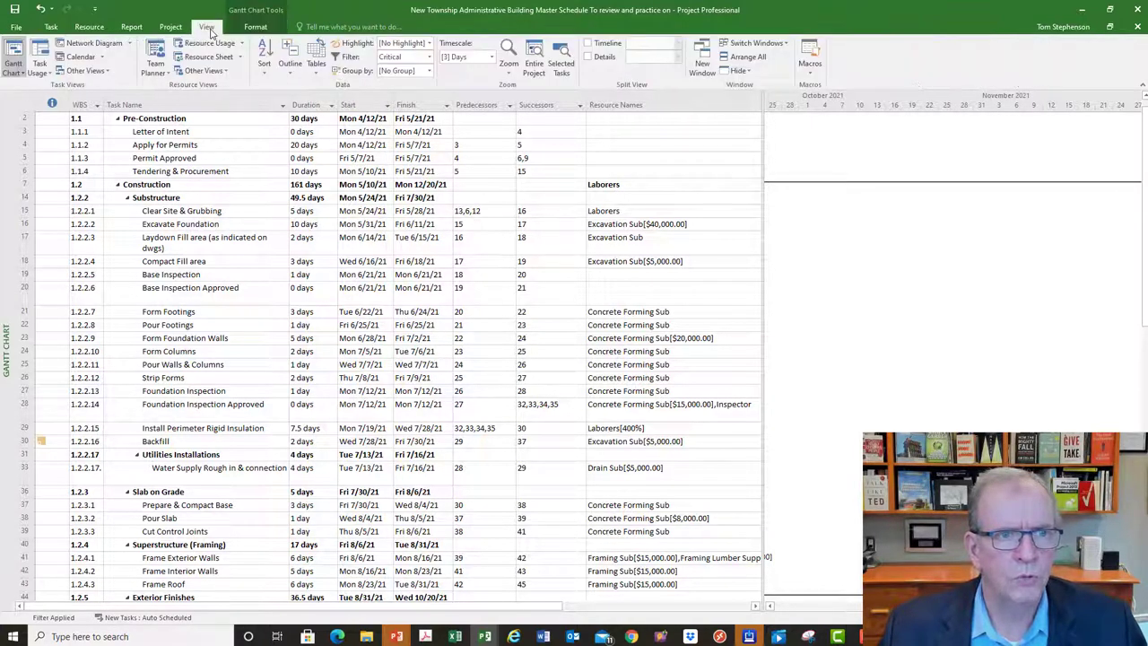
{"action": "left_click", "coordinate": [428, 56]}
{"action": "left_click", "coordinate": [425, 84]}
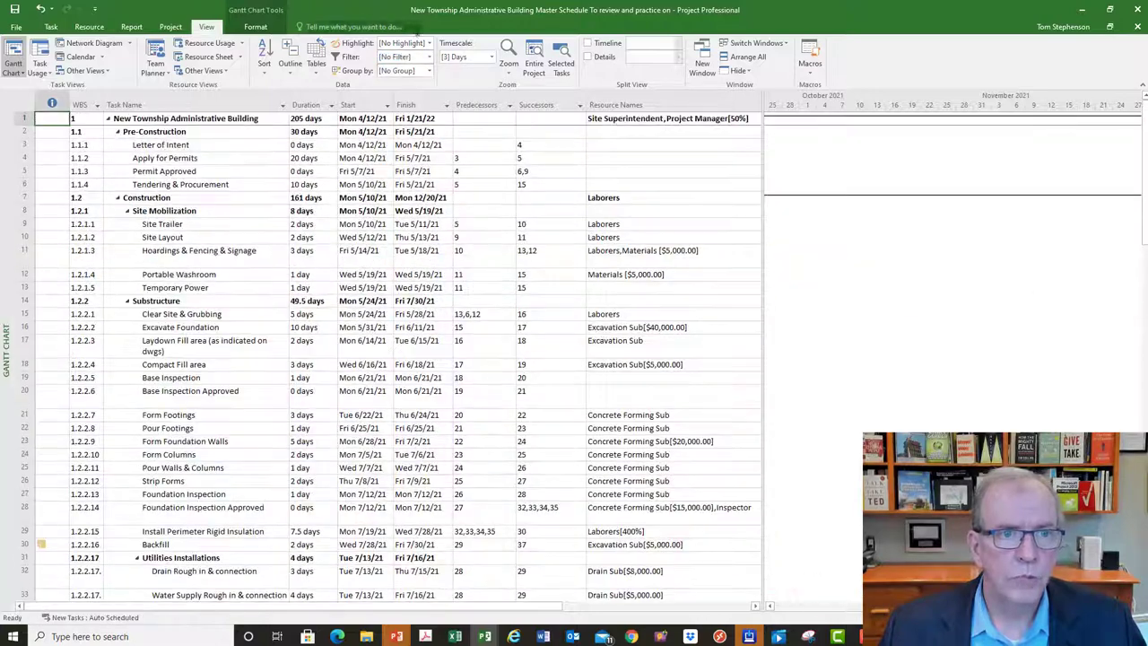